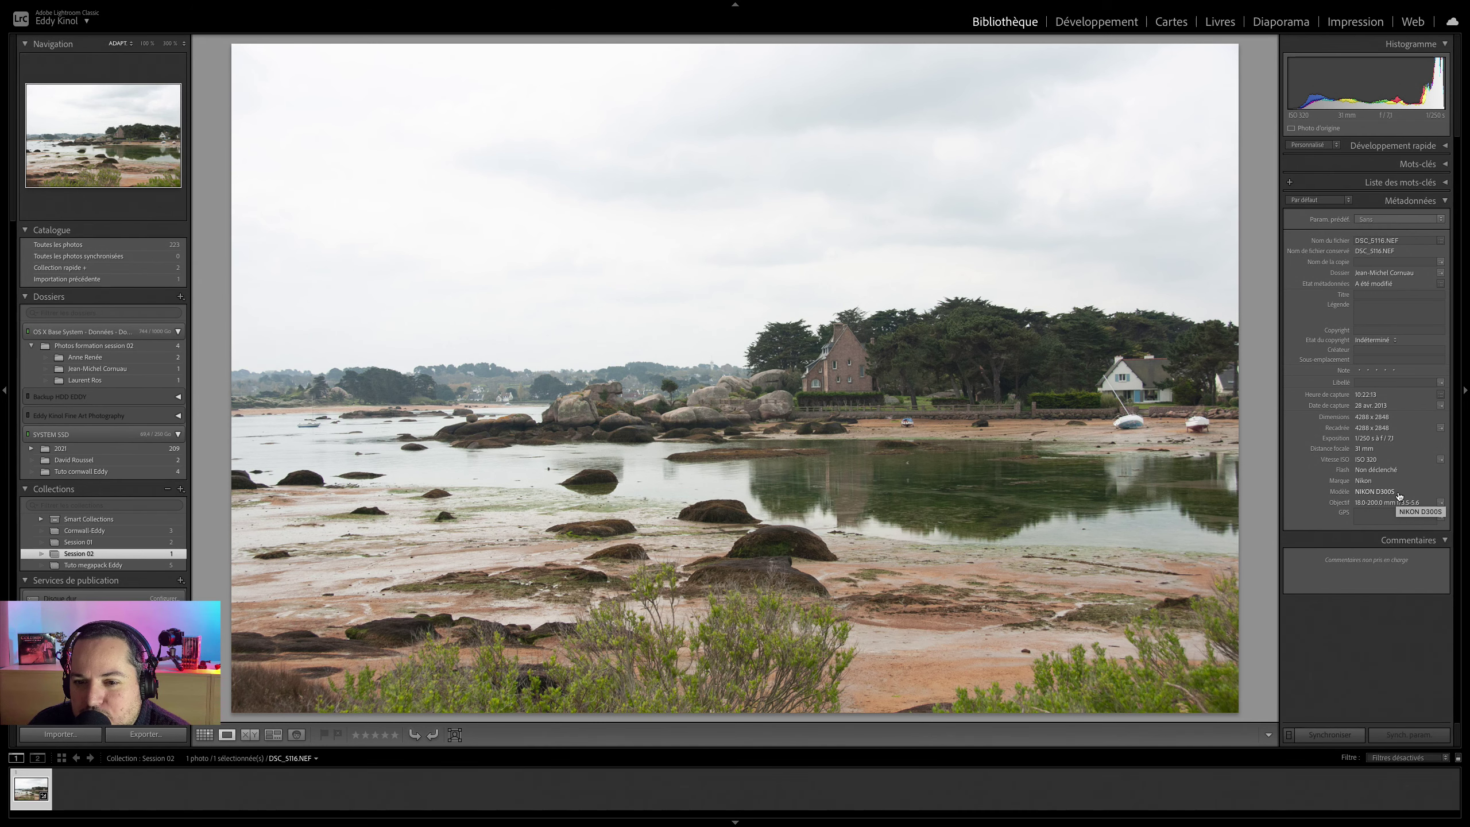
# - Open the photo for developing and set its white balance by sampling the white house's wall
pyautogui.press('d')
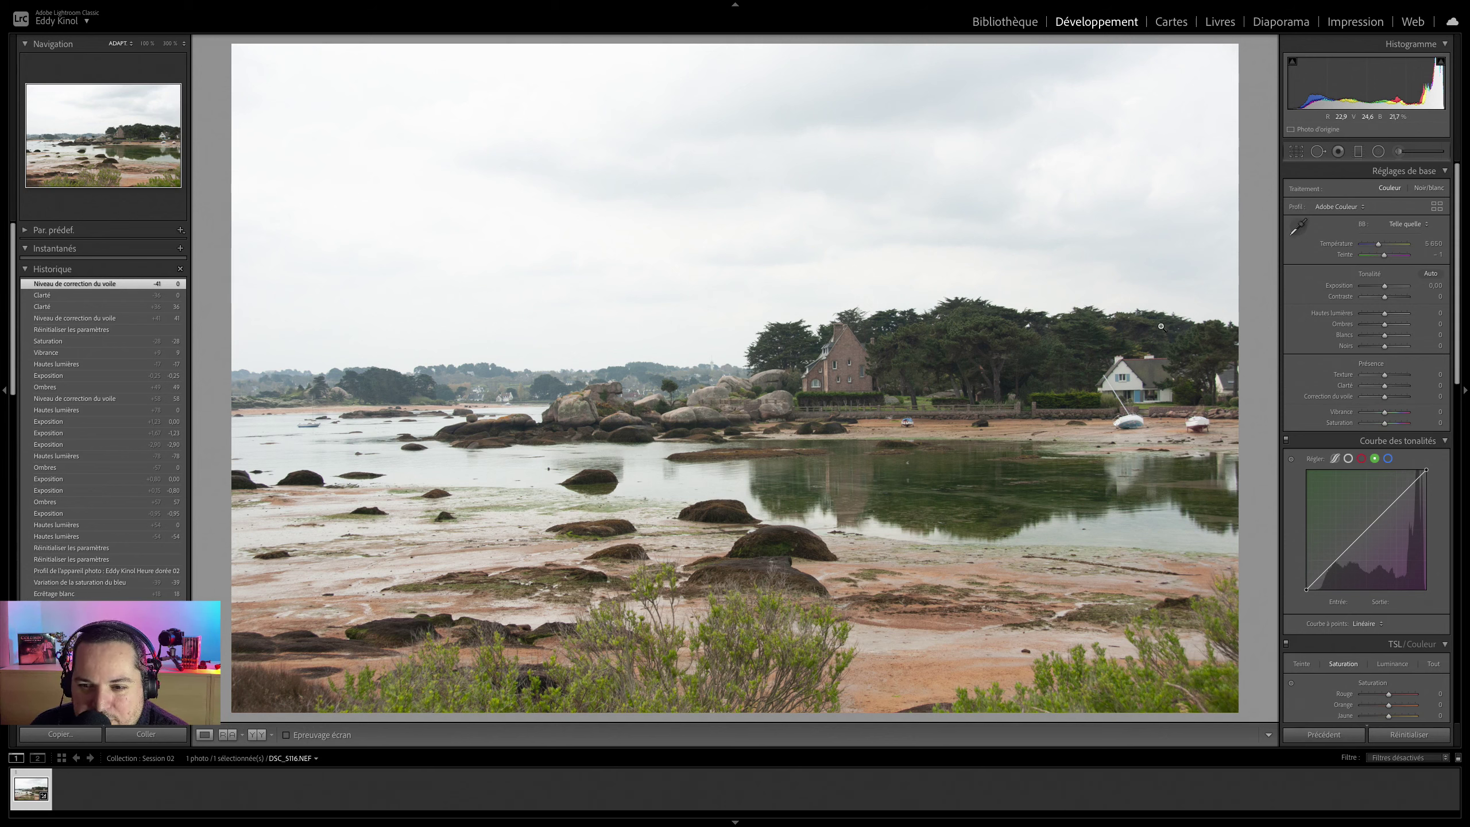
pyautogui.click(1298, 226)
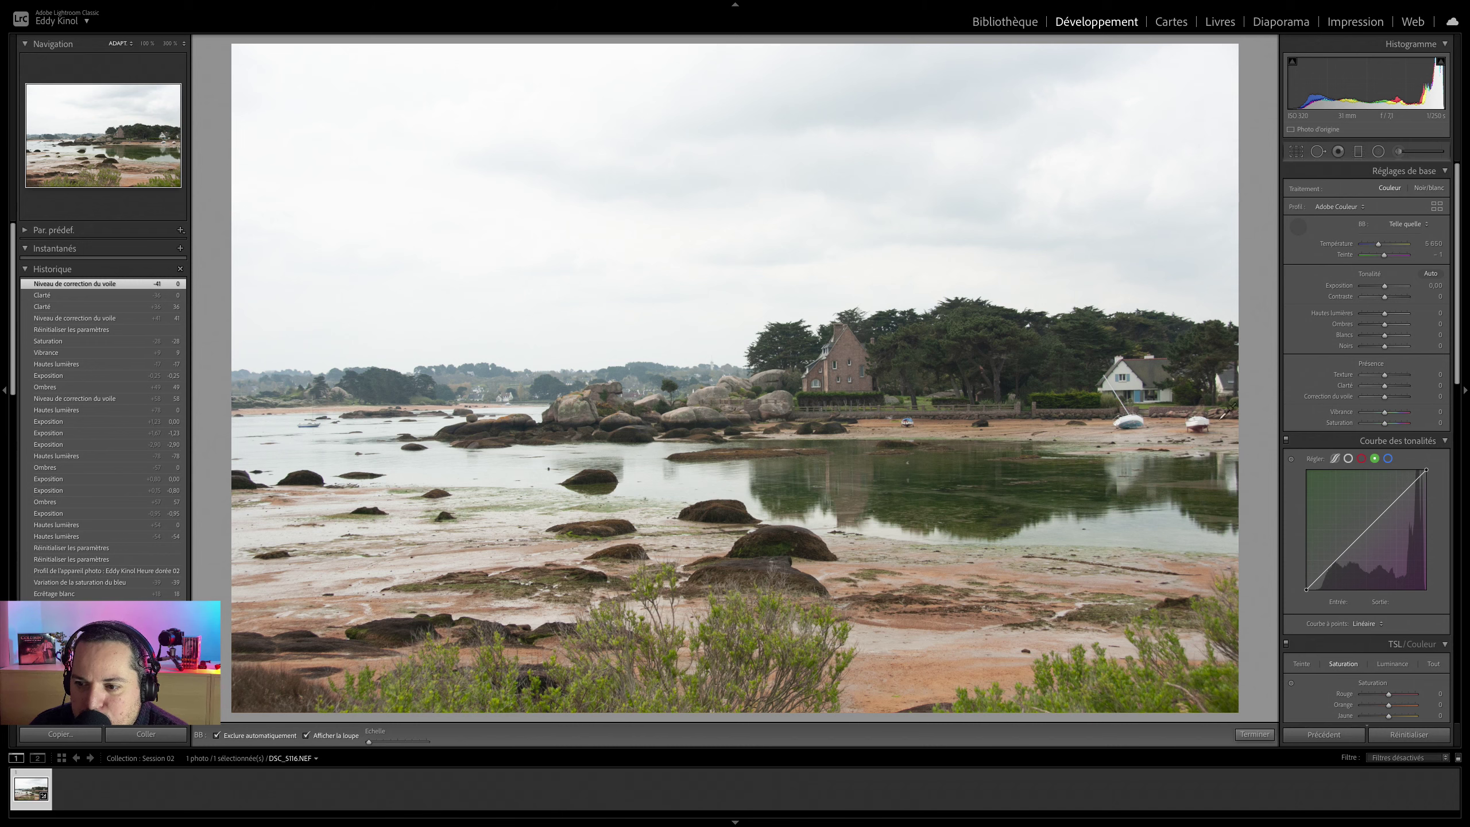
pyautogui.click(1138, 382)
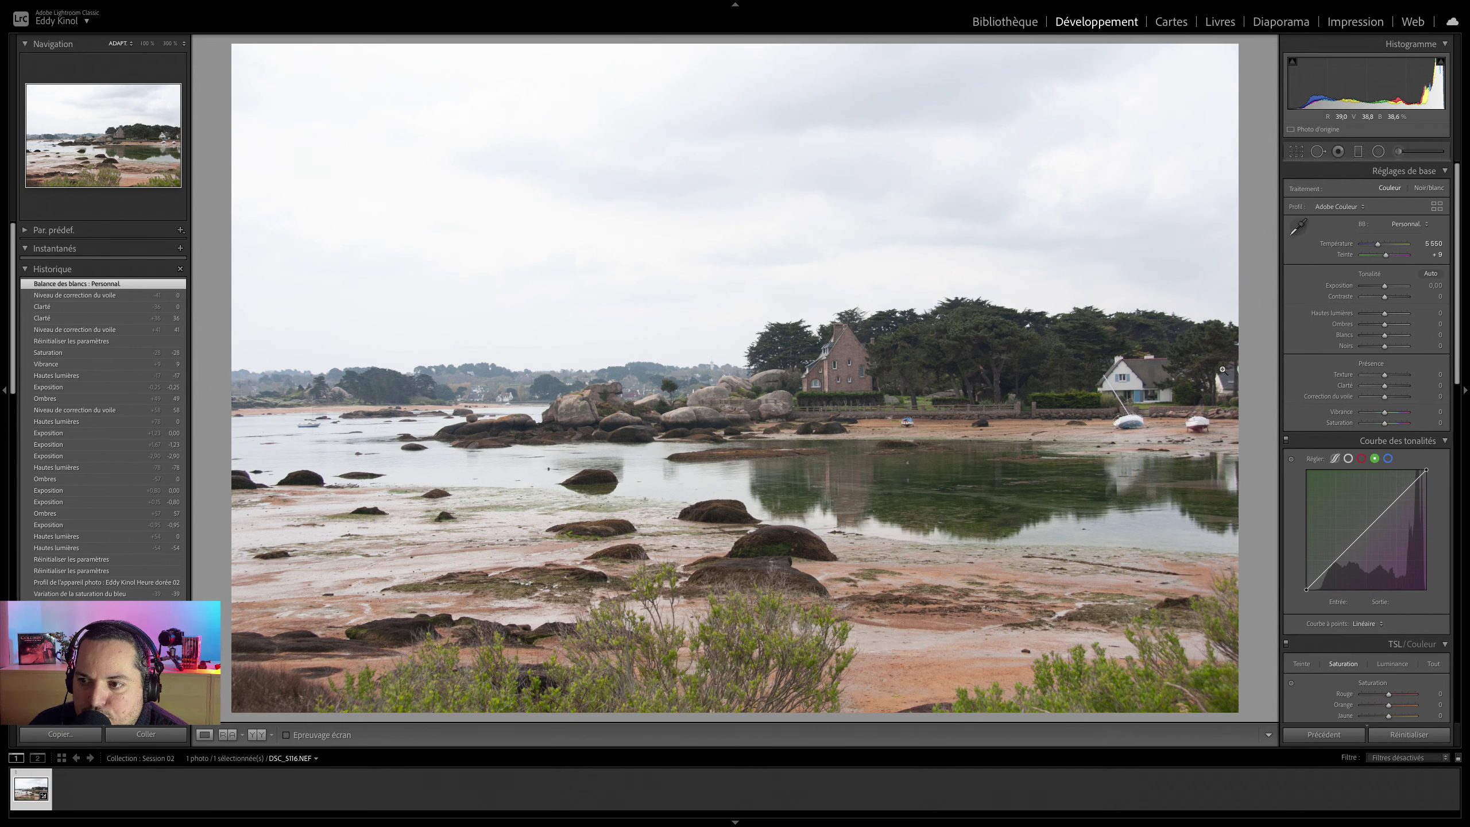
# - Crop the photo to a tighter 16 x 9 frame, trimming the sides and reducing the sky, and apply the crop
pyautogui.click(1299, 152)
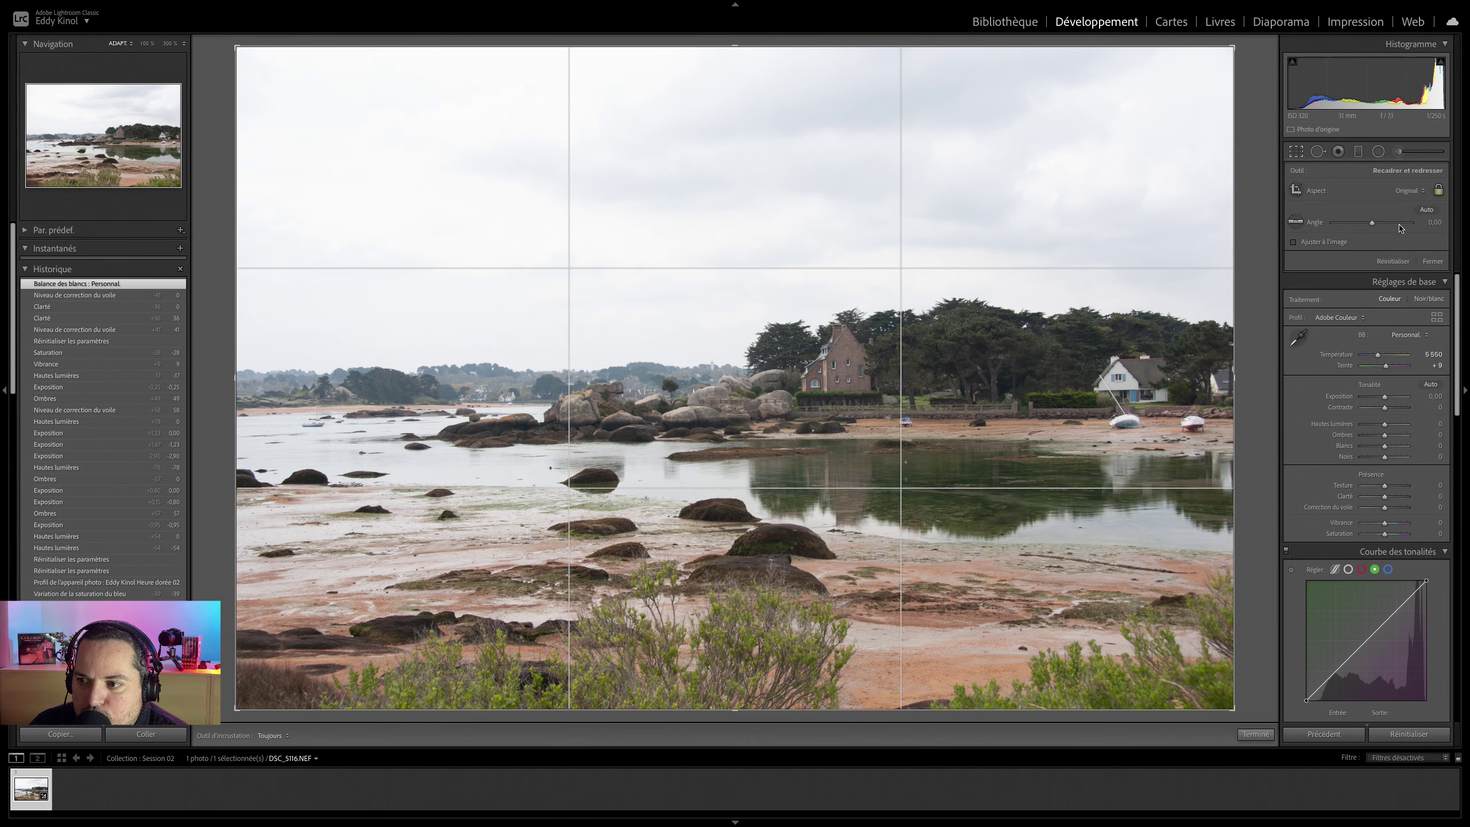
pyautogui.click(1401, 191)
pyautogui.click(1405, 286)
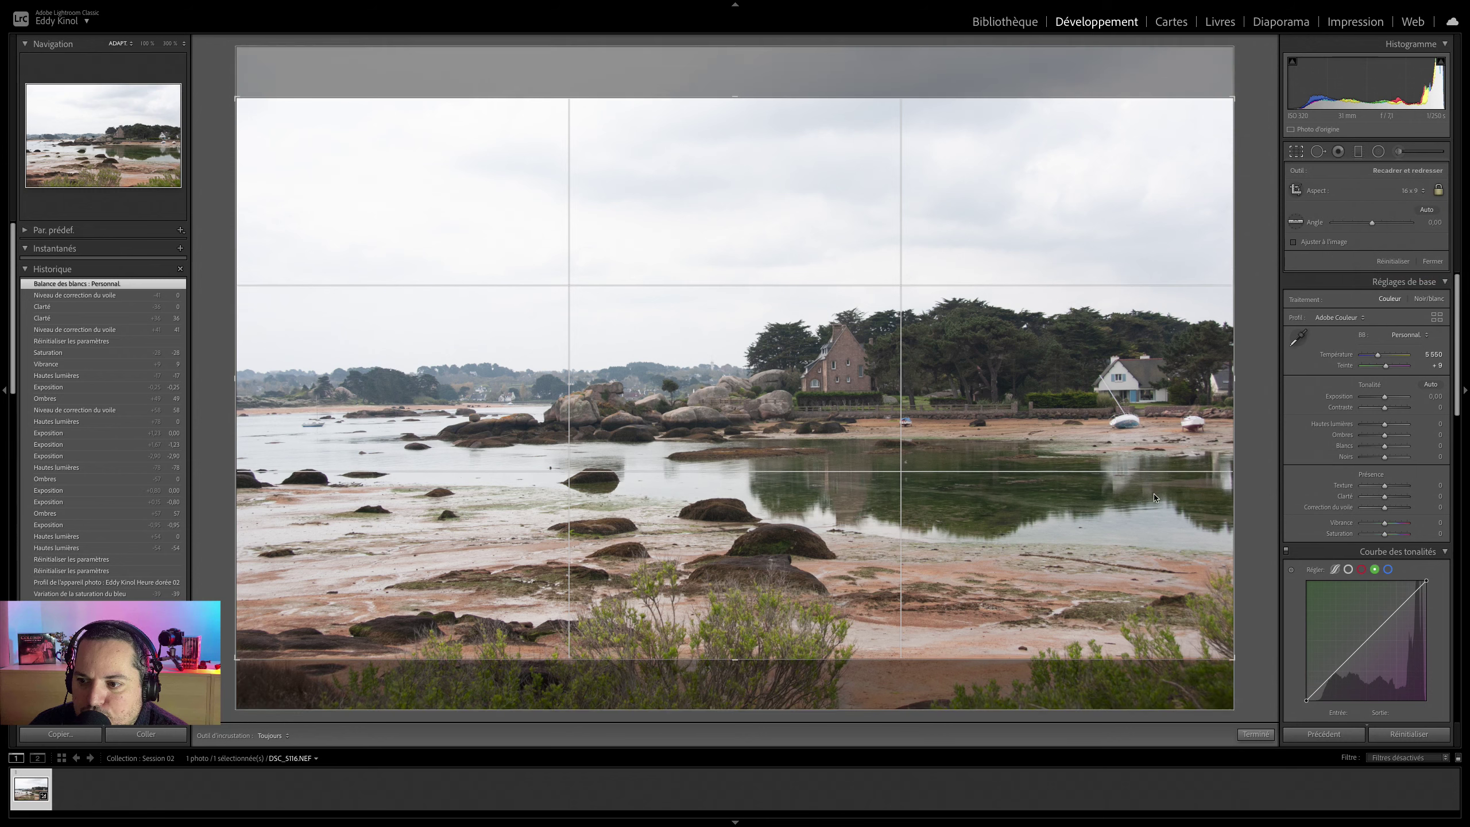
pyautogui.moveTo(1235, 380); pyautogui.dragTo(1148, 379)
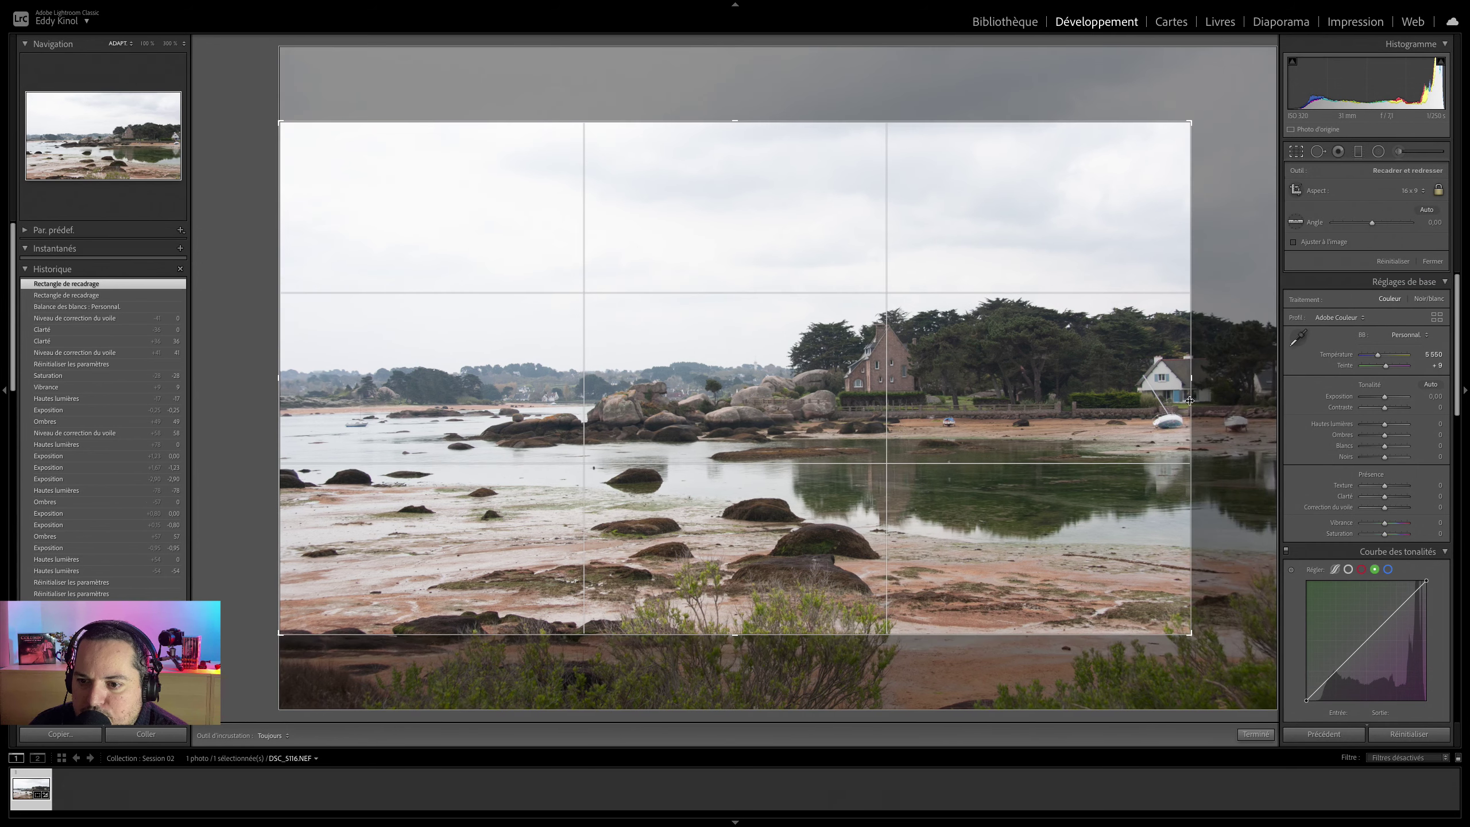
pyautogui.moveTo(898, 337); pyautogui.dragTo(896, 291)
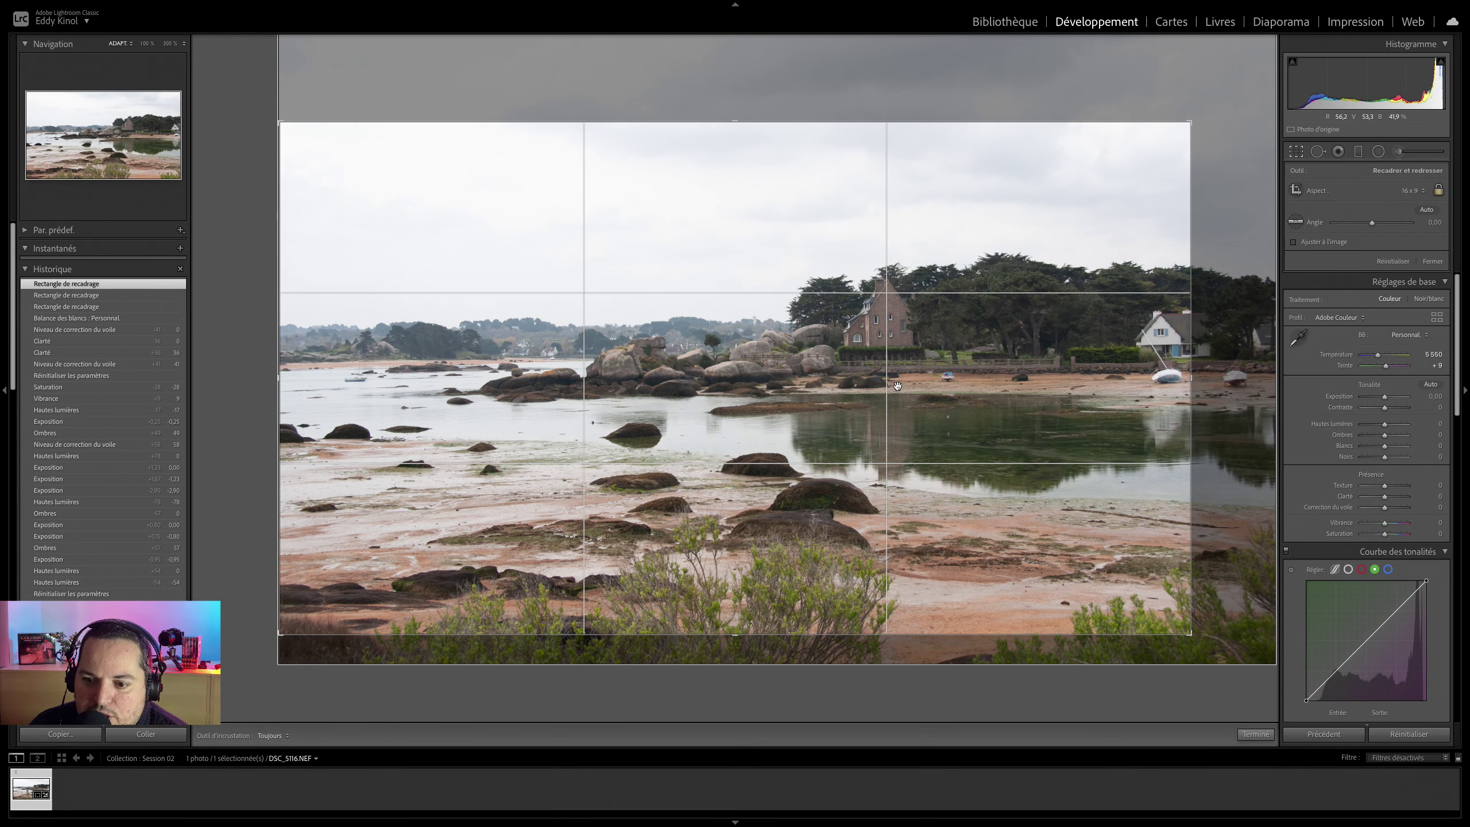
pyautogui.moveTo(897, 379); pyautogui.dragTo(902, 351)
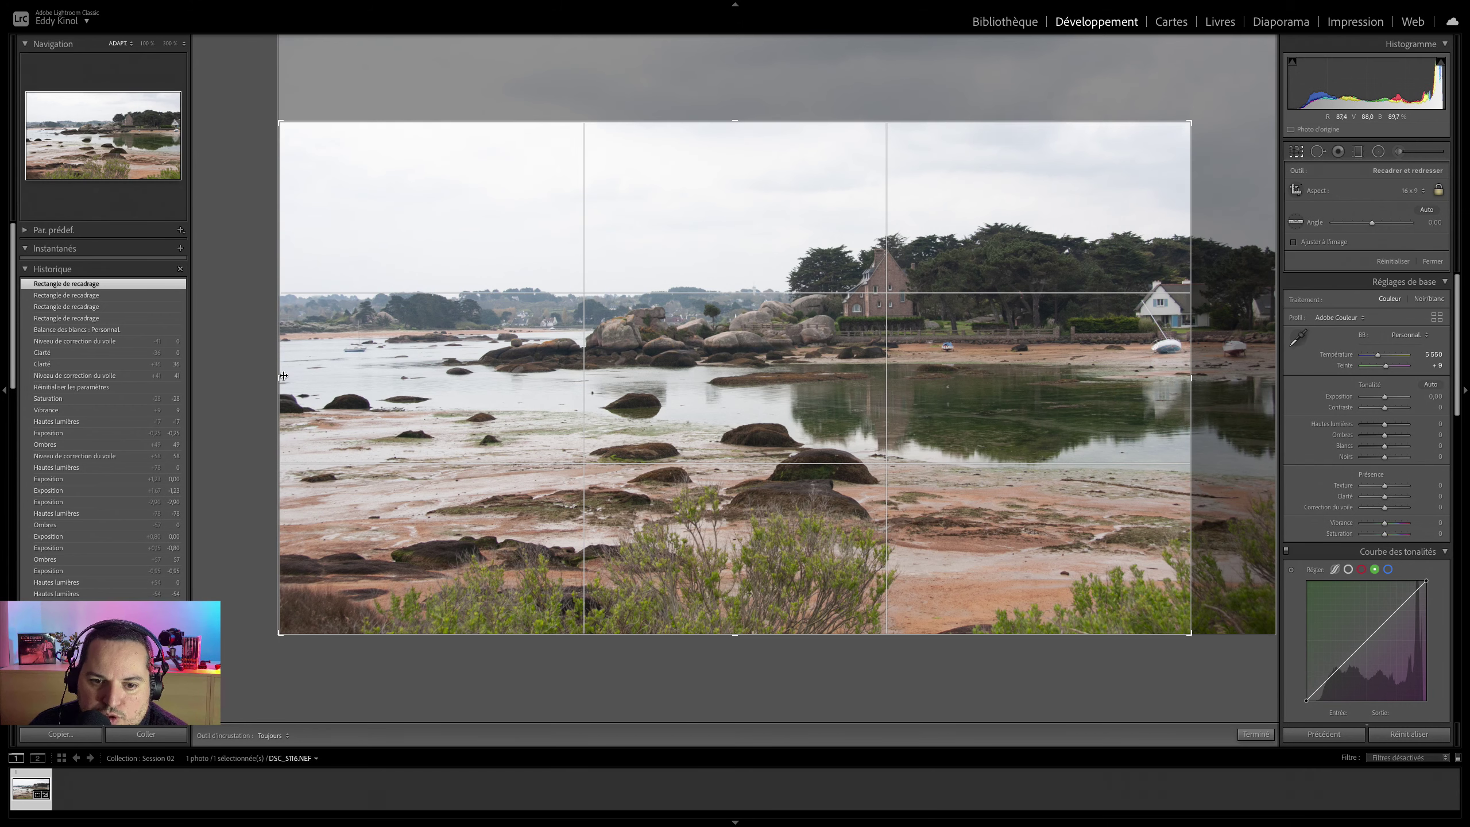
pyautogui.moveTo(282, 378); pyautogui.dragTo(305, 438)
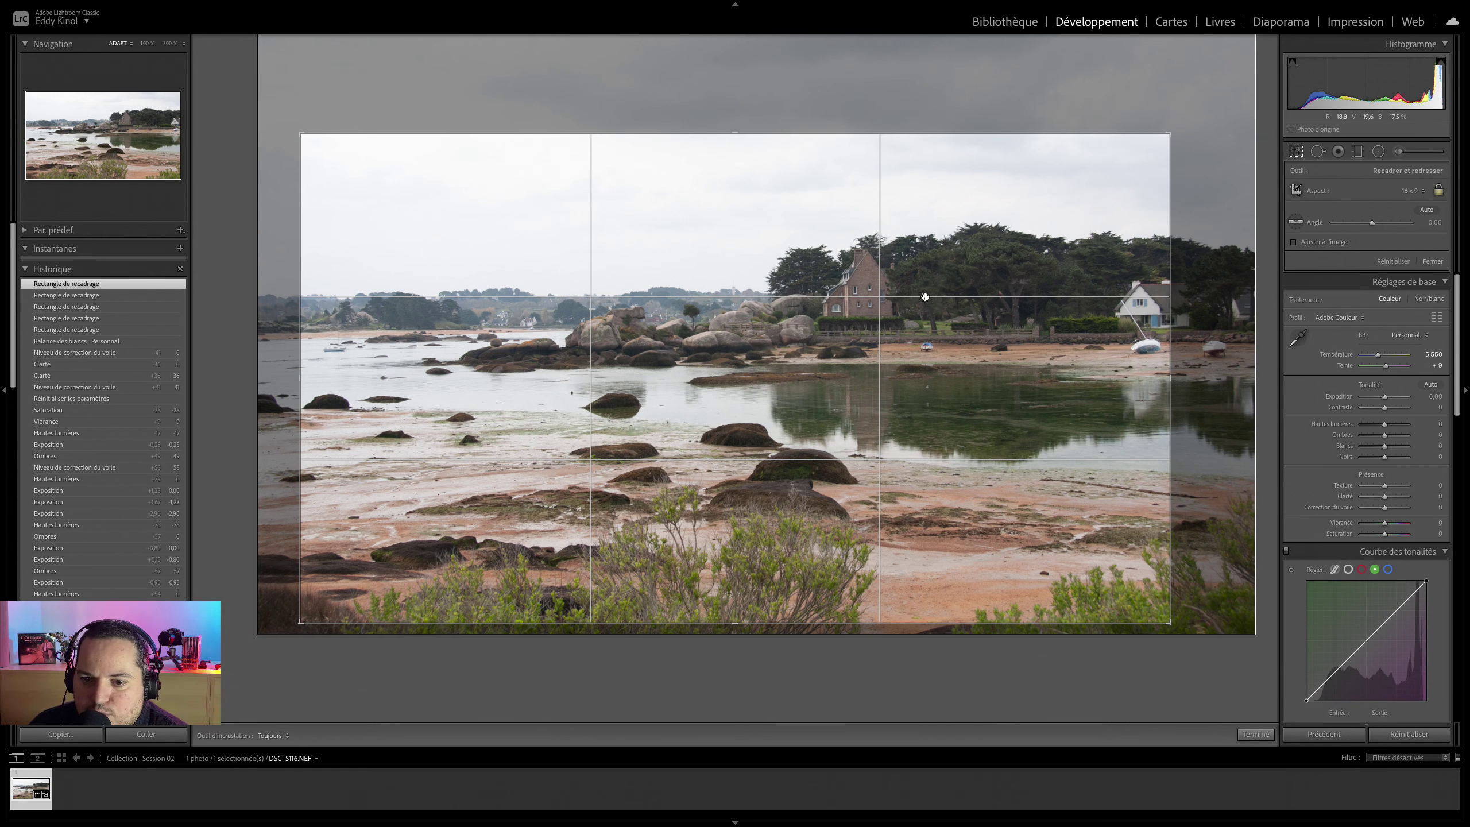
pyautogui.doubleClick(880, 393)
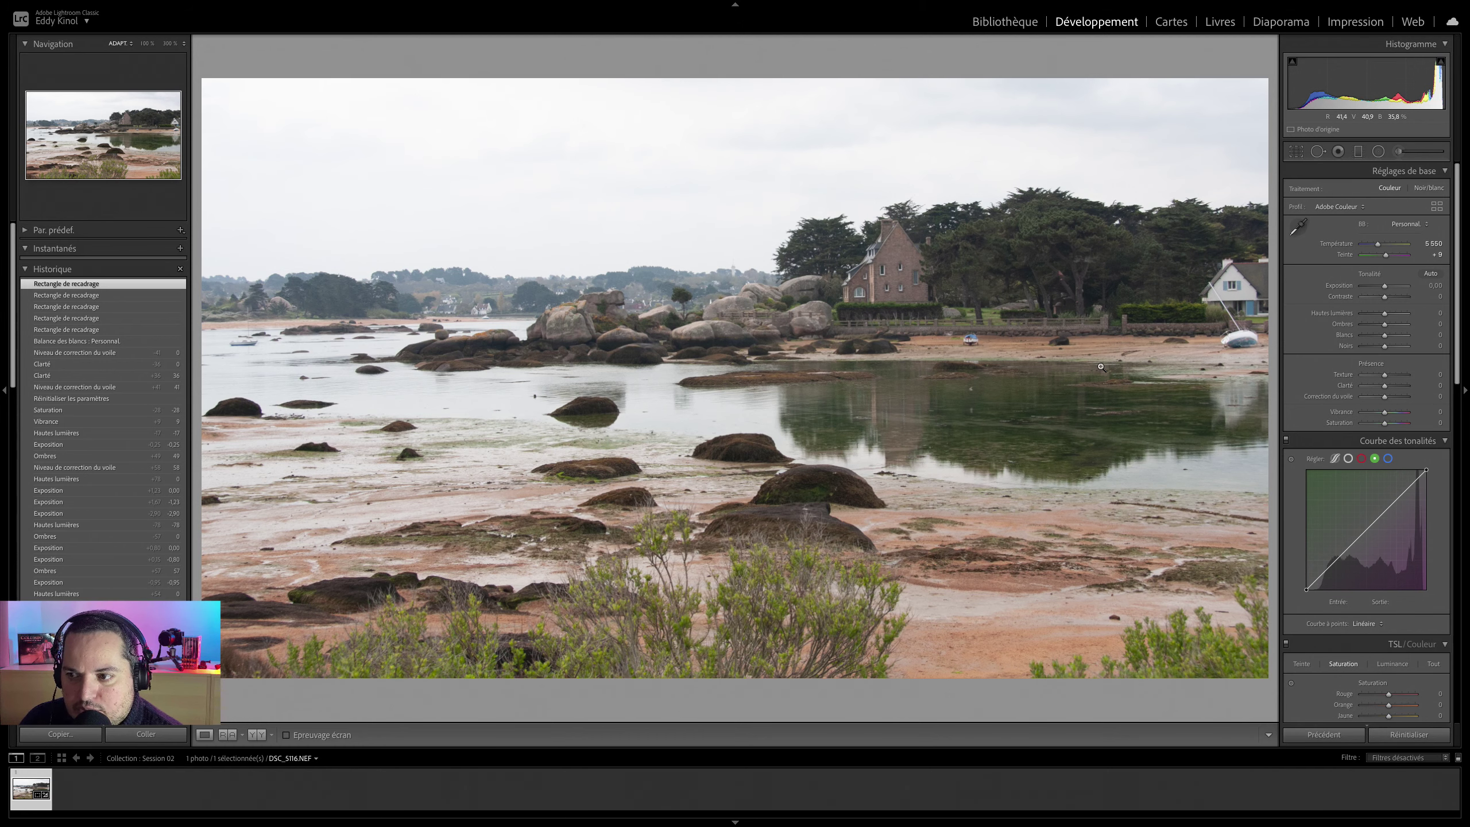
# - Leave the overall exposure at 0, and set Dehaze to +25, Shadows to +21 and Highlights to -14
pyautogui.moveTo(1384, 286); pyautogui.dragTo(1376, 287)
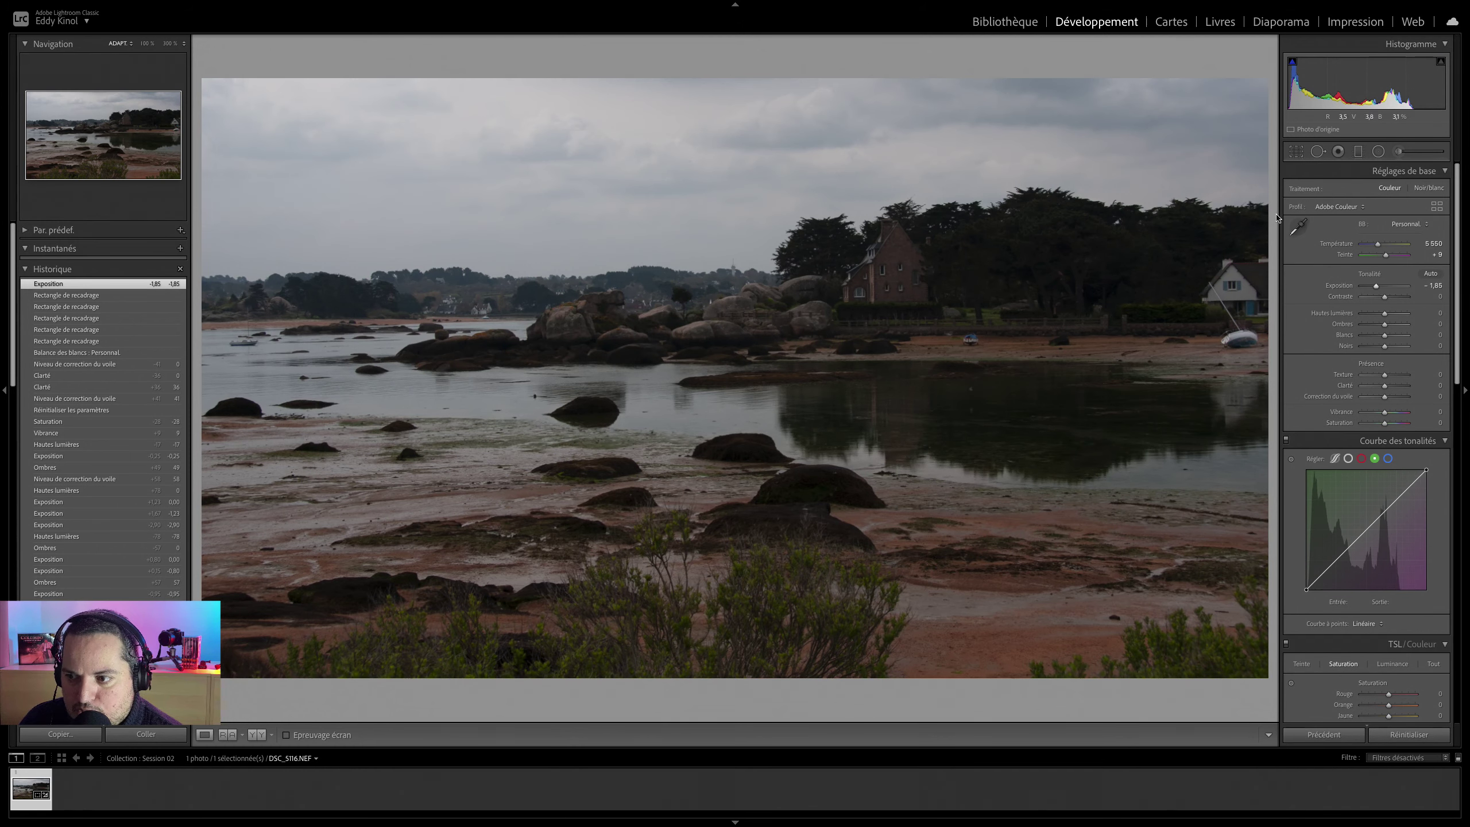
pyautogui.doubleClick(1335, 286)
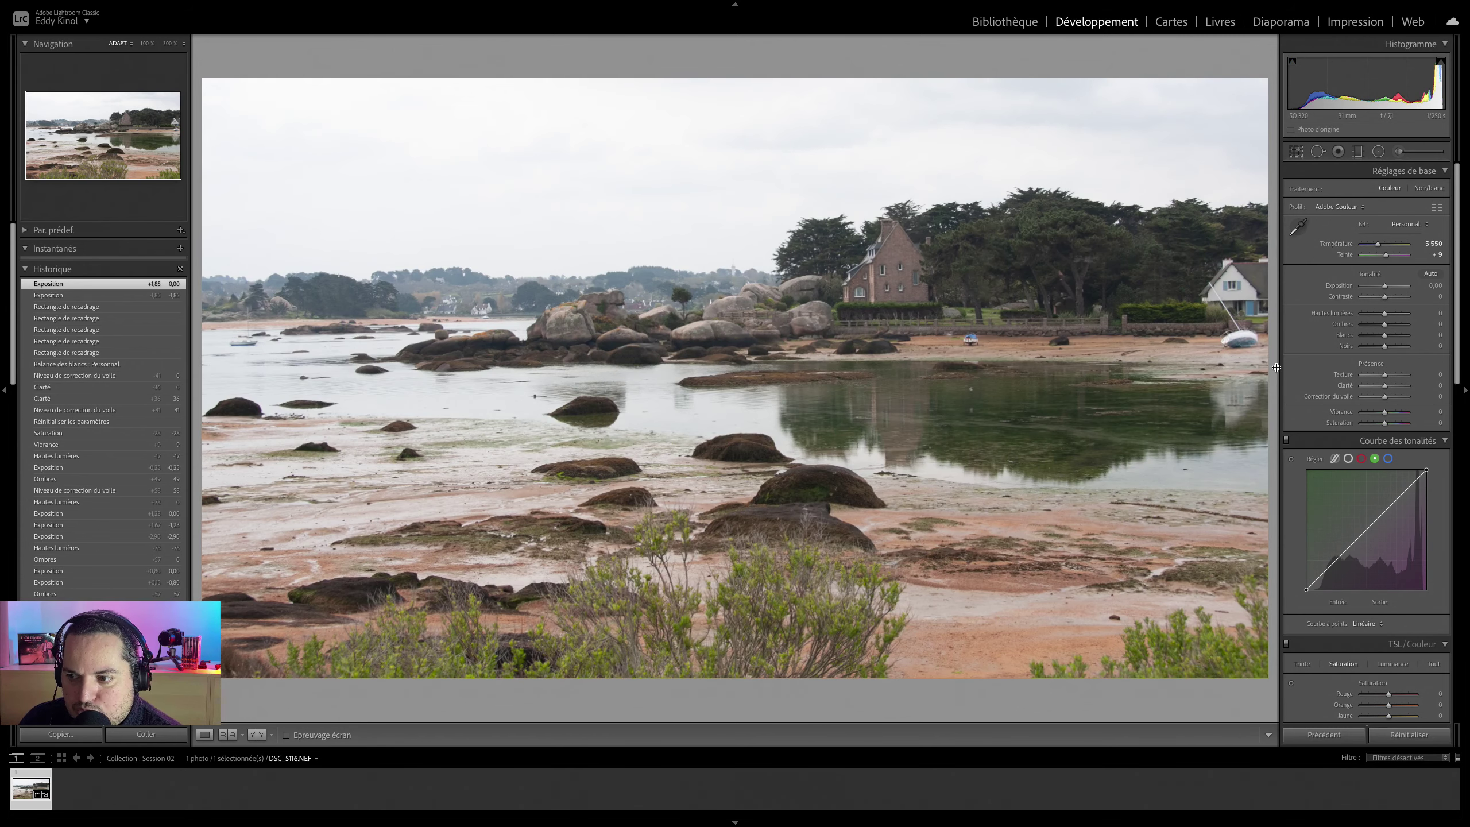
pyautogui.moveTo(1386, 399); pyautogui.dragTo(1392, 398)
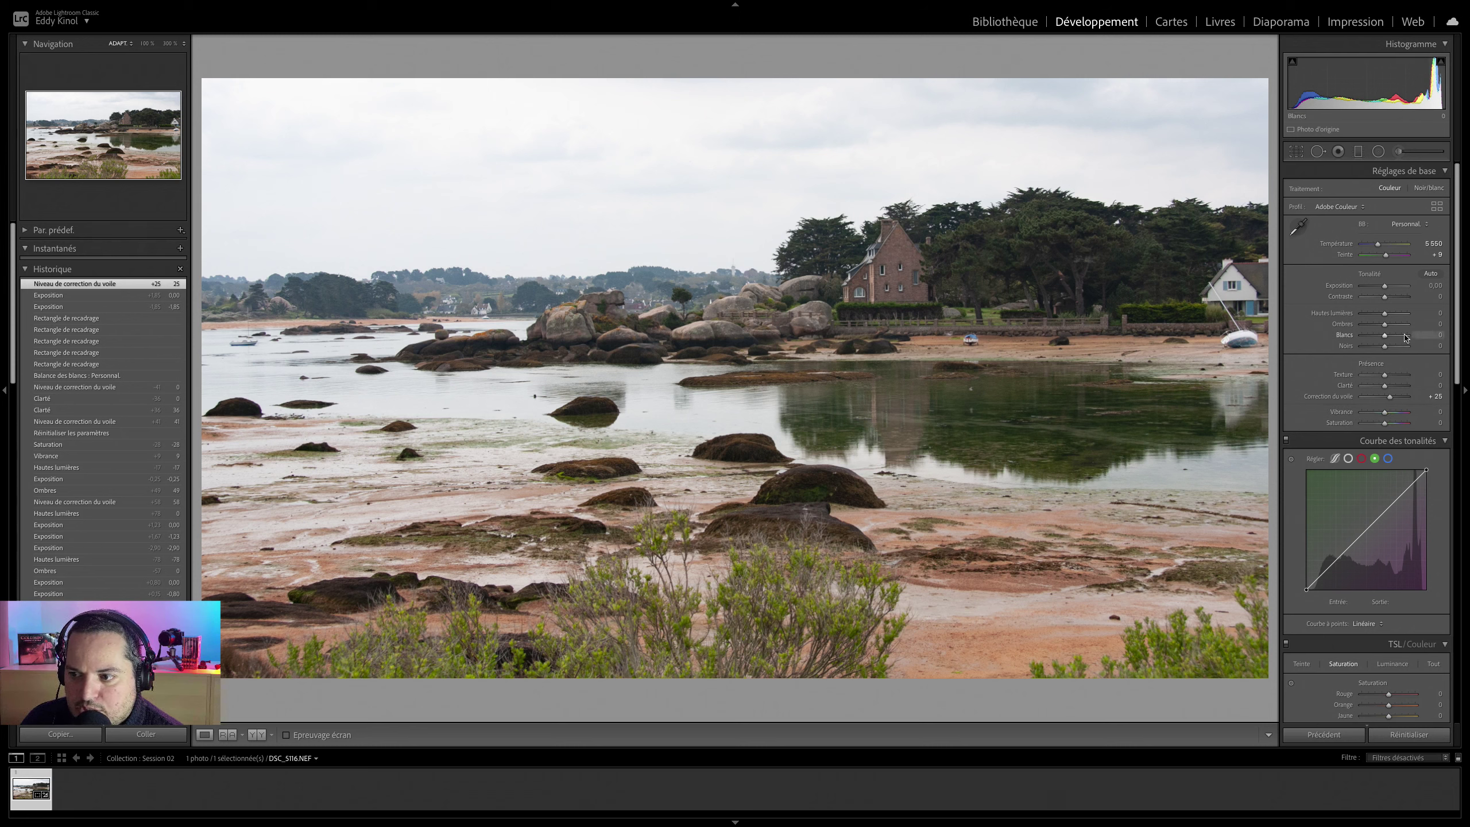
pyautogui.moveTo(1385, 325); pyautogui.dragTo(1381, 315)
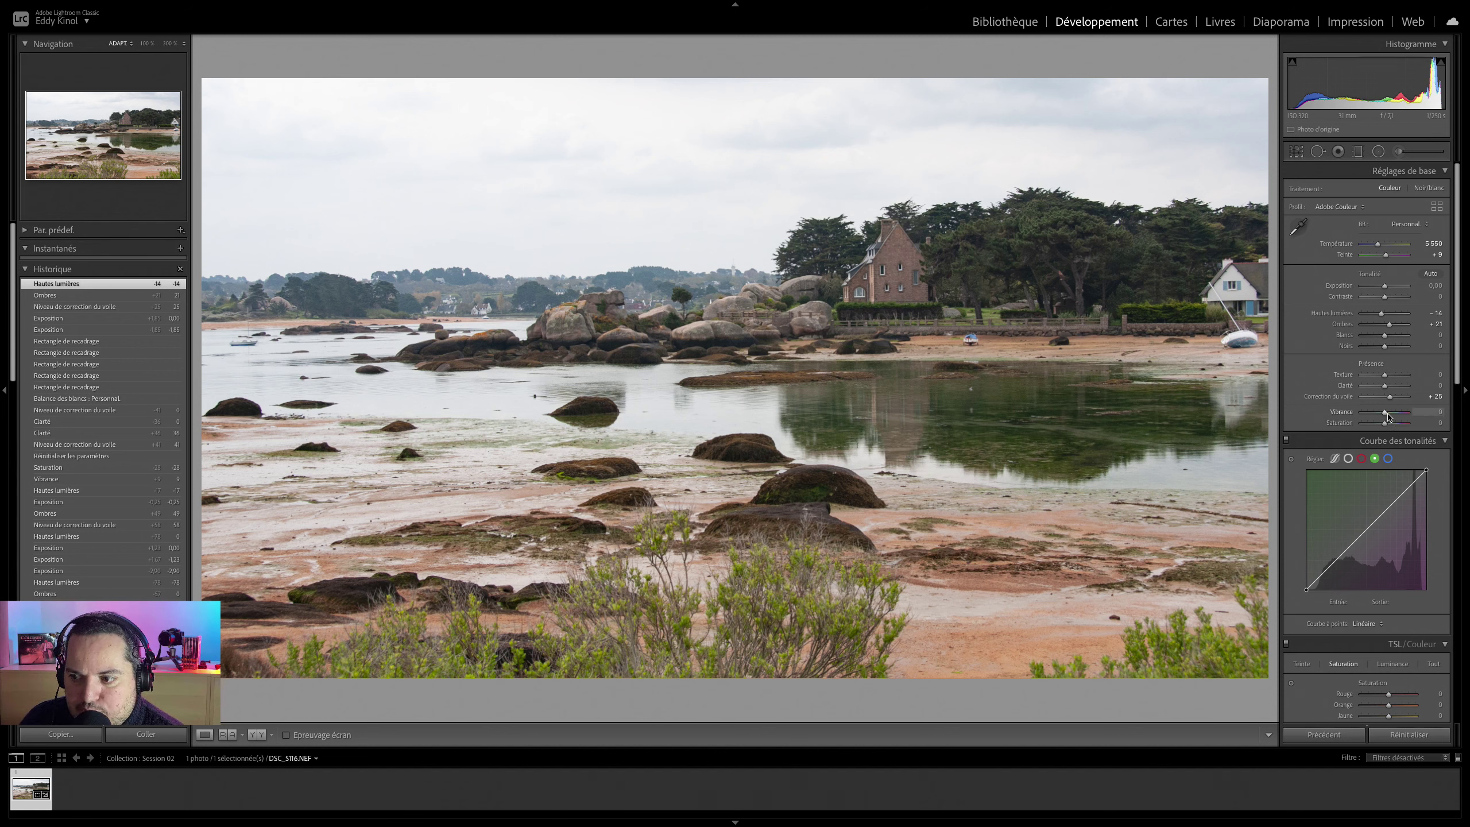
# - Set Vibrance to +28 and compare the photo with its unedited version
pyautogui.moveTo(1388, 413); pyautogui.dragTo(1391, 413)
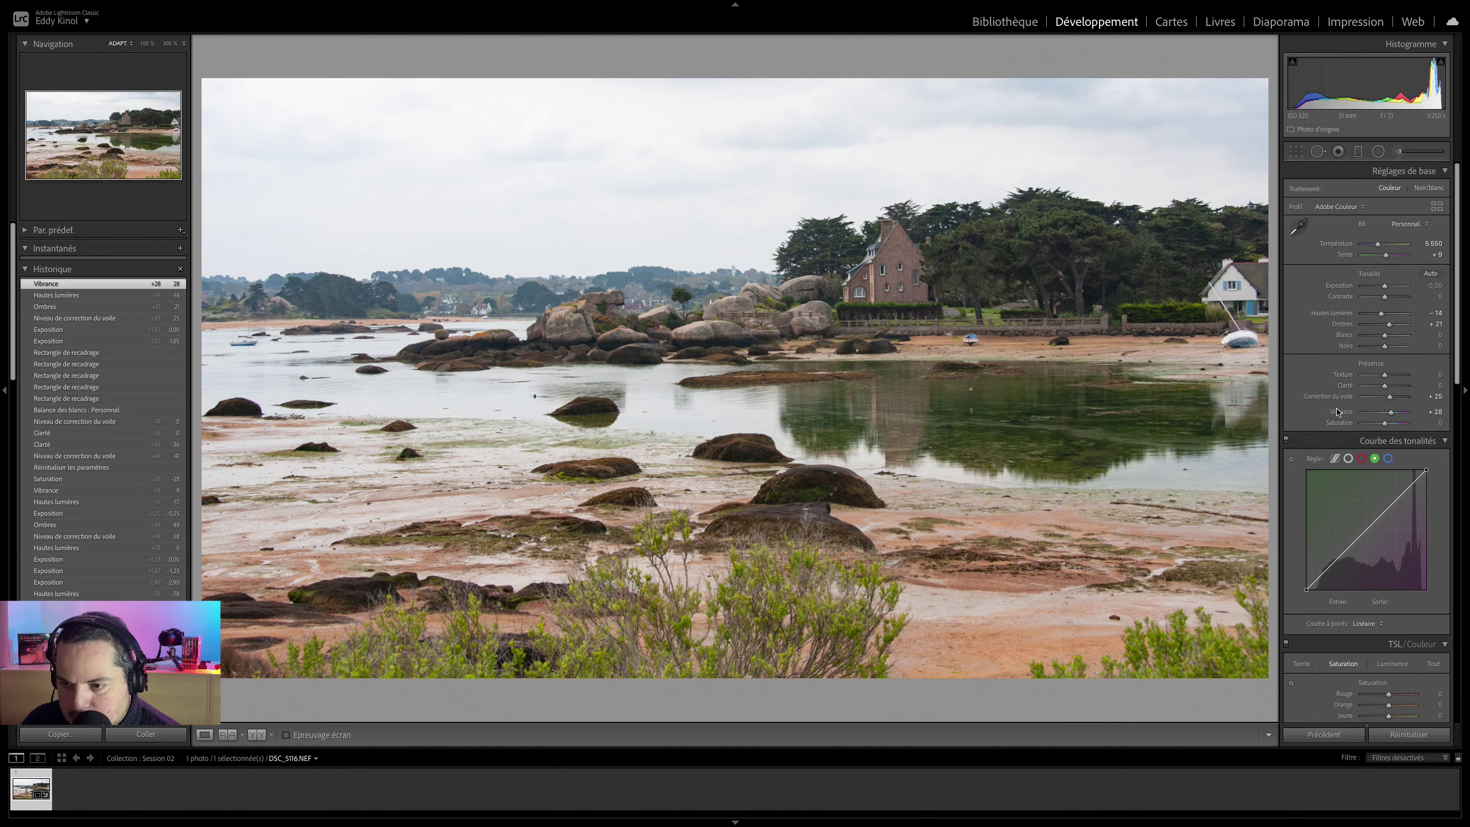
pyautogui.press('\\')
pyautogui.press('\\')
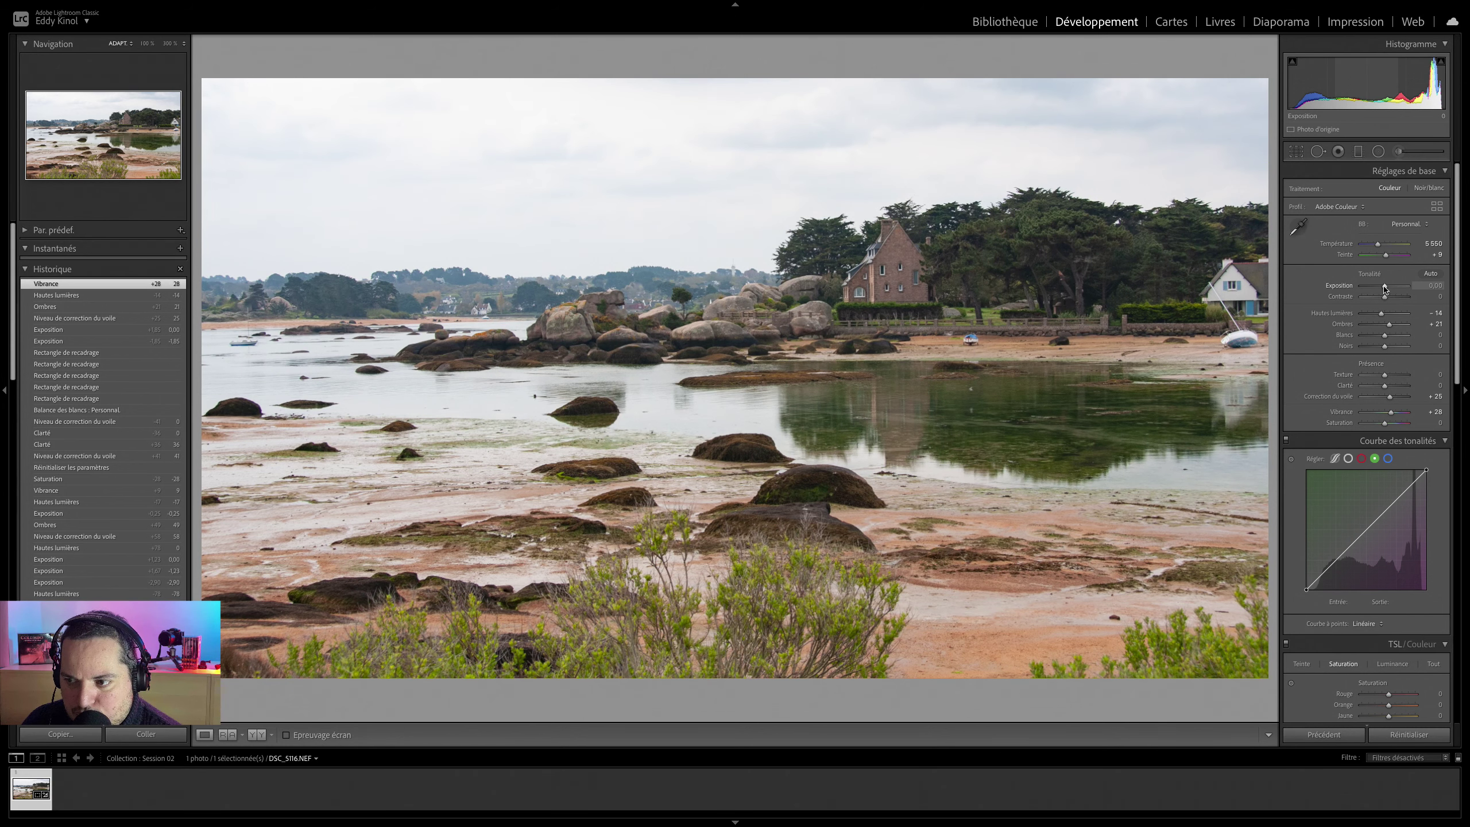
# - Try global exposures of -0.80 and -0.60, set Shadows to +36, and reset Exposure to 0
pyautogui.moveTo(1385, 289); pyautogui.dragTo(1381, 291)
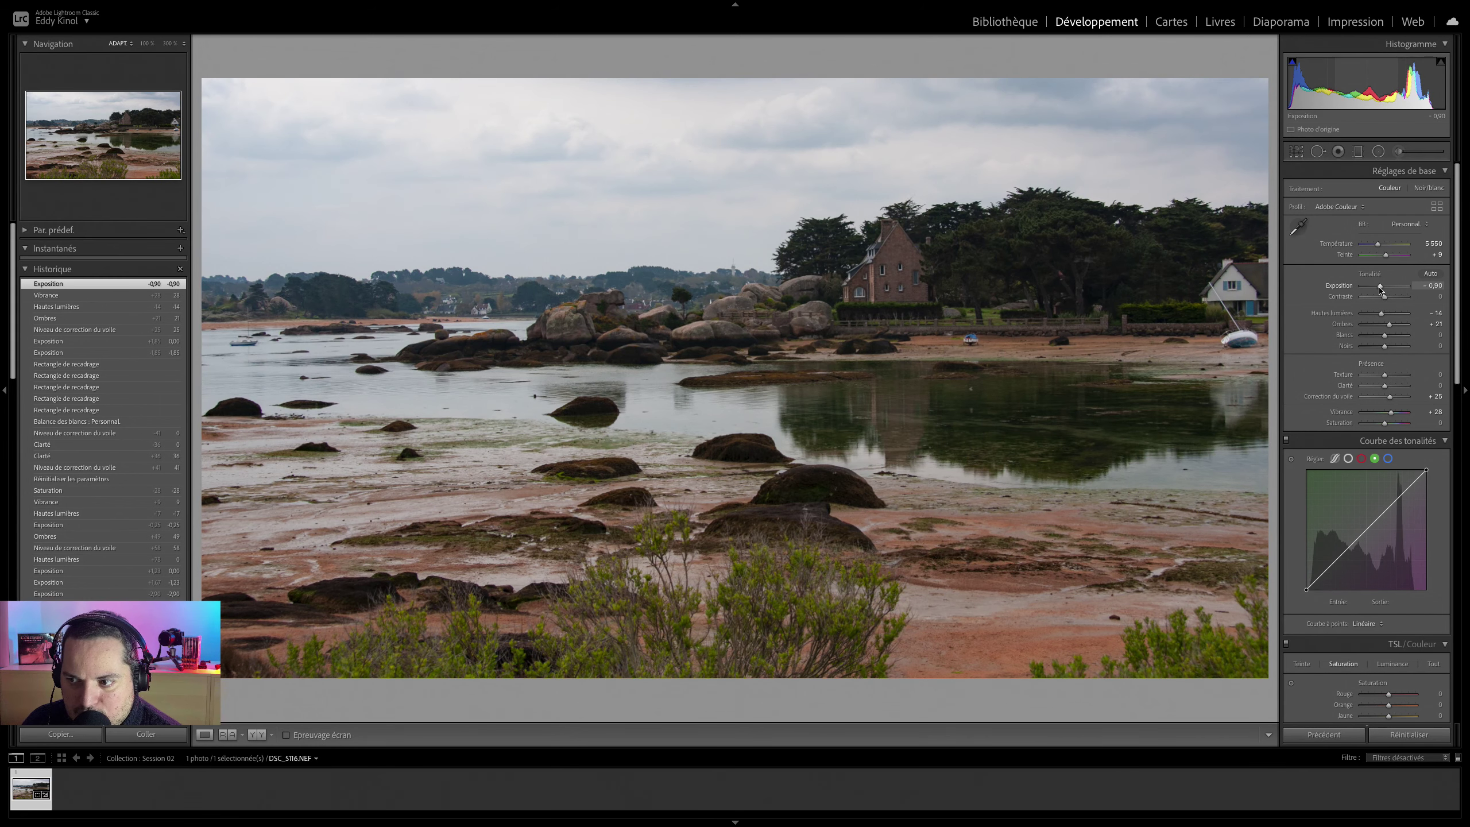
pyautogui.moveTo(1391, 328); pyautogui.dragTo(1395, 327)
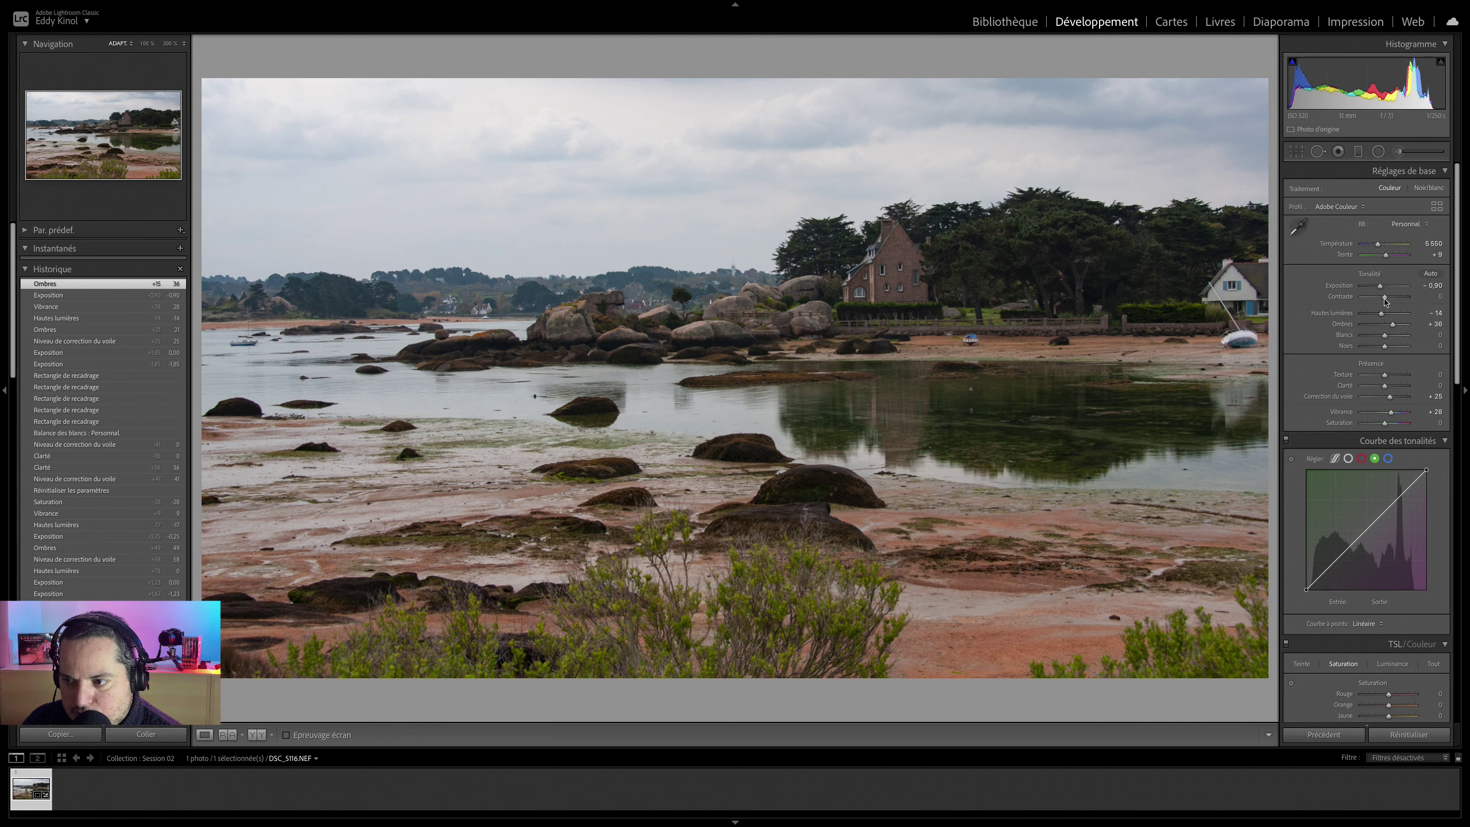
pyautogui.moveTo(1381, 287); pyautogui.dragTo(1383, 288)
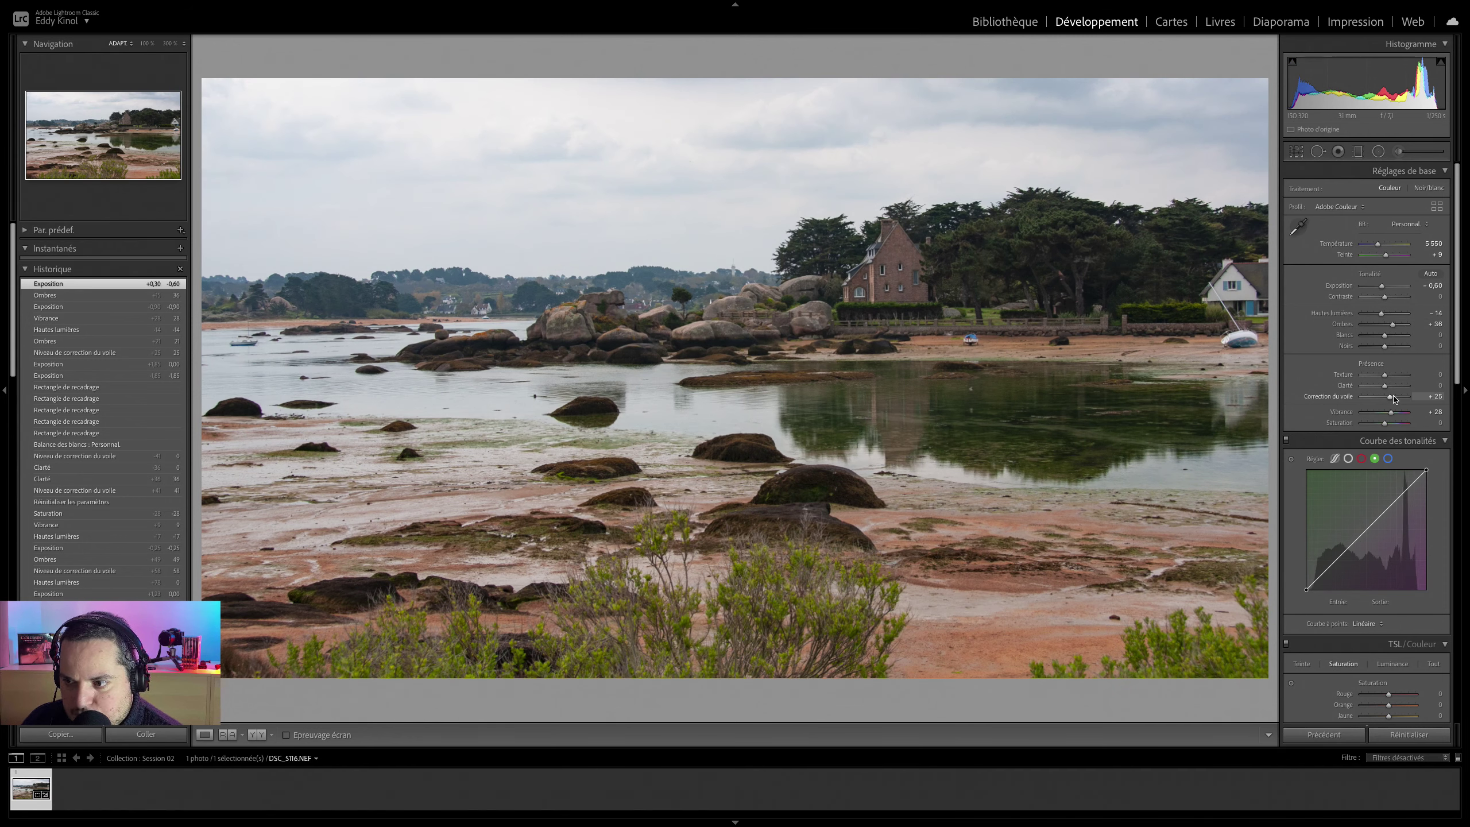
pyautogui.doubleClick(1338, 285)
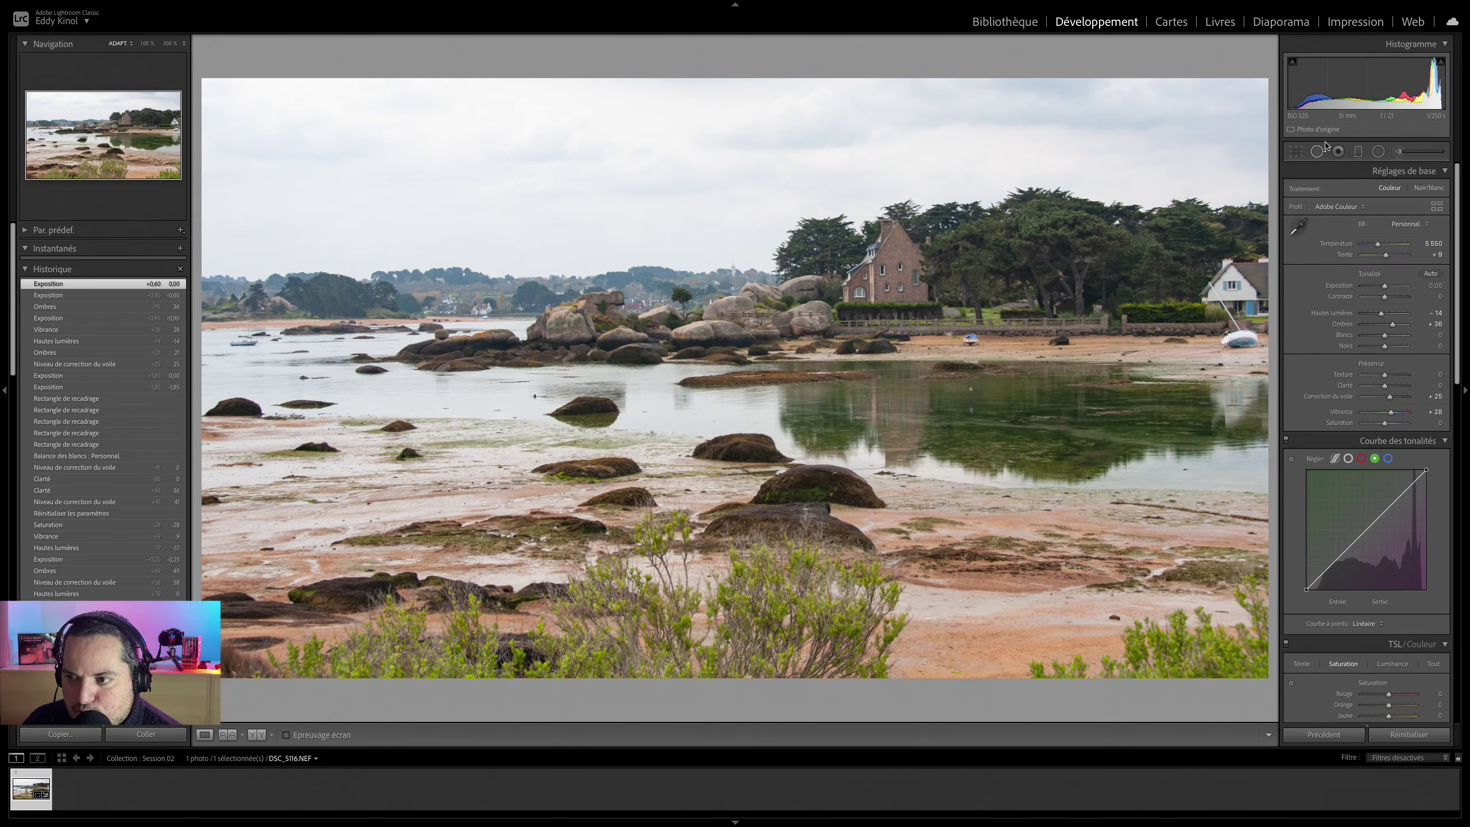
# - Add a horizontal graduated filter over the sky and shift it down towards the treetops
pyautogui.click(1358, 151)
pyautogui.moveTo(650, 114); pyautogui.dragTo(651, 145)
pyautogui.moveTo(651, 226); pyautogui.dragTo(651, 266)
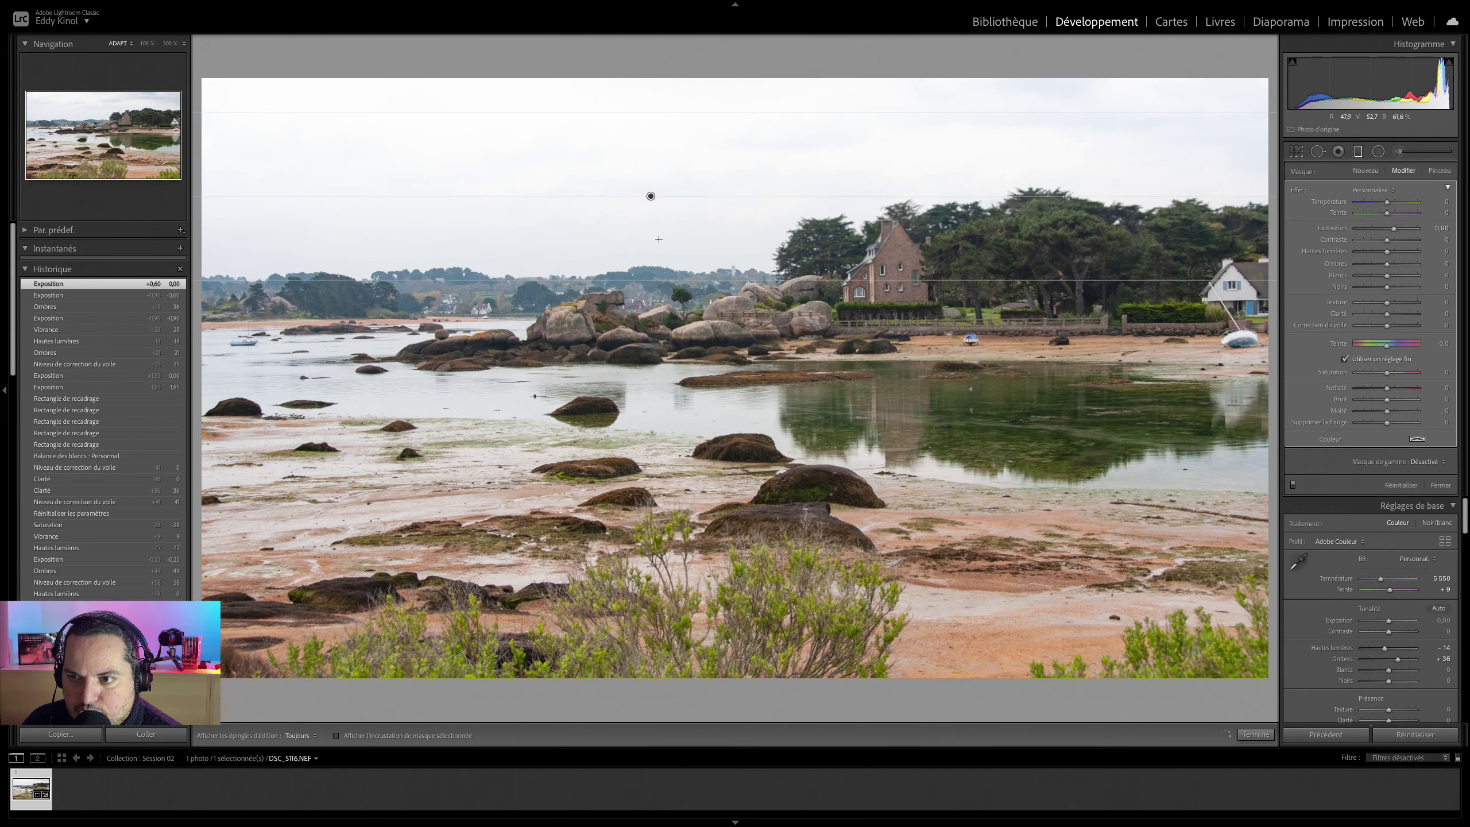
pyautogui.moveTo(650, 192); pyautogui.dragTo(651, 222)
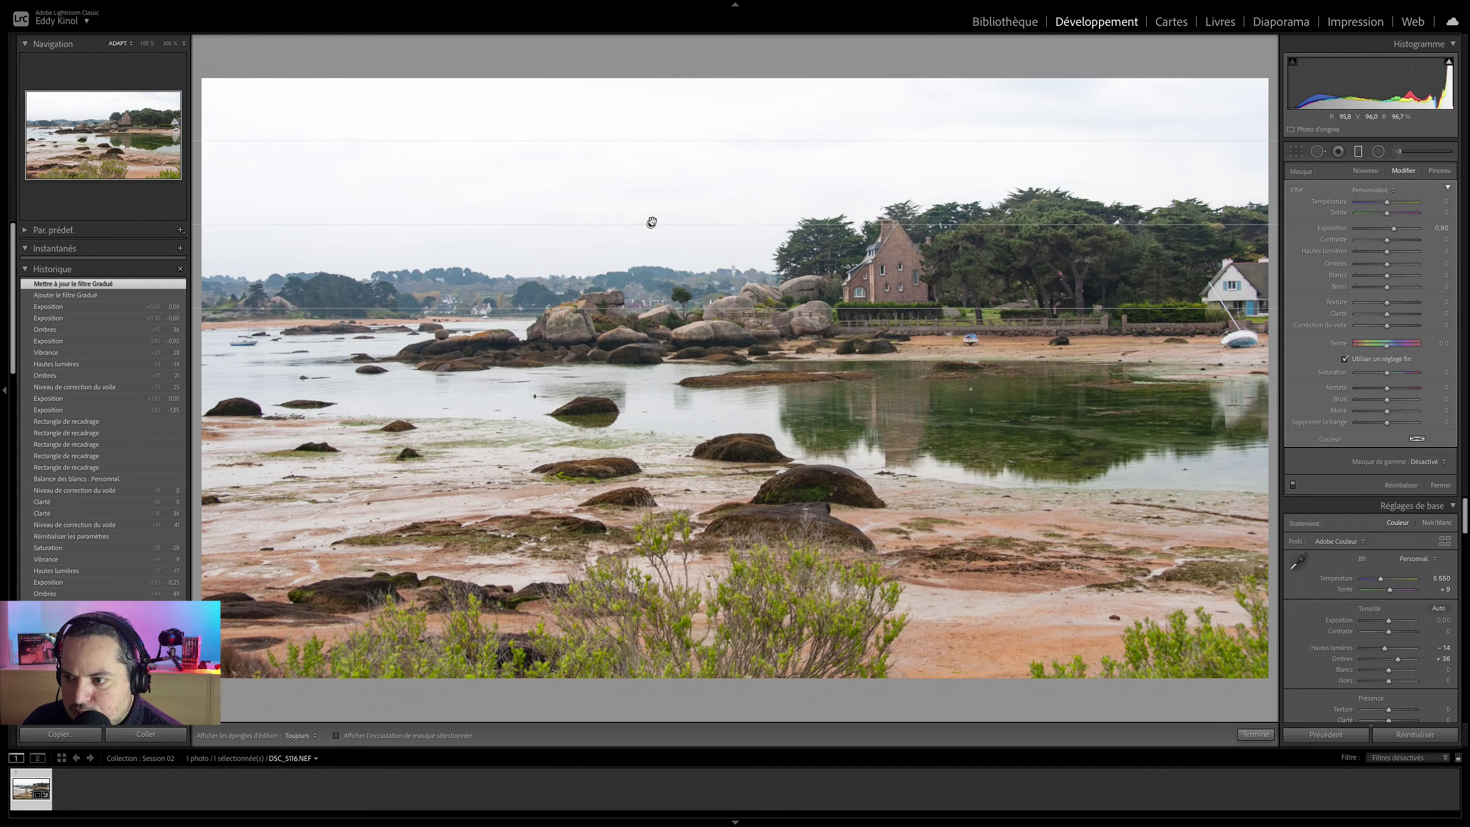
# - Darken the sky filter to Exposure -1.30 and Highlights -24, and move the gradient down to the horizon
pyautogui.moveTo(1392, 231); pyautogui.dragTo(1377, 258)
pyautogui.click(1379, 252)
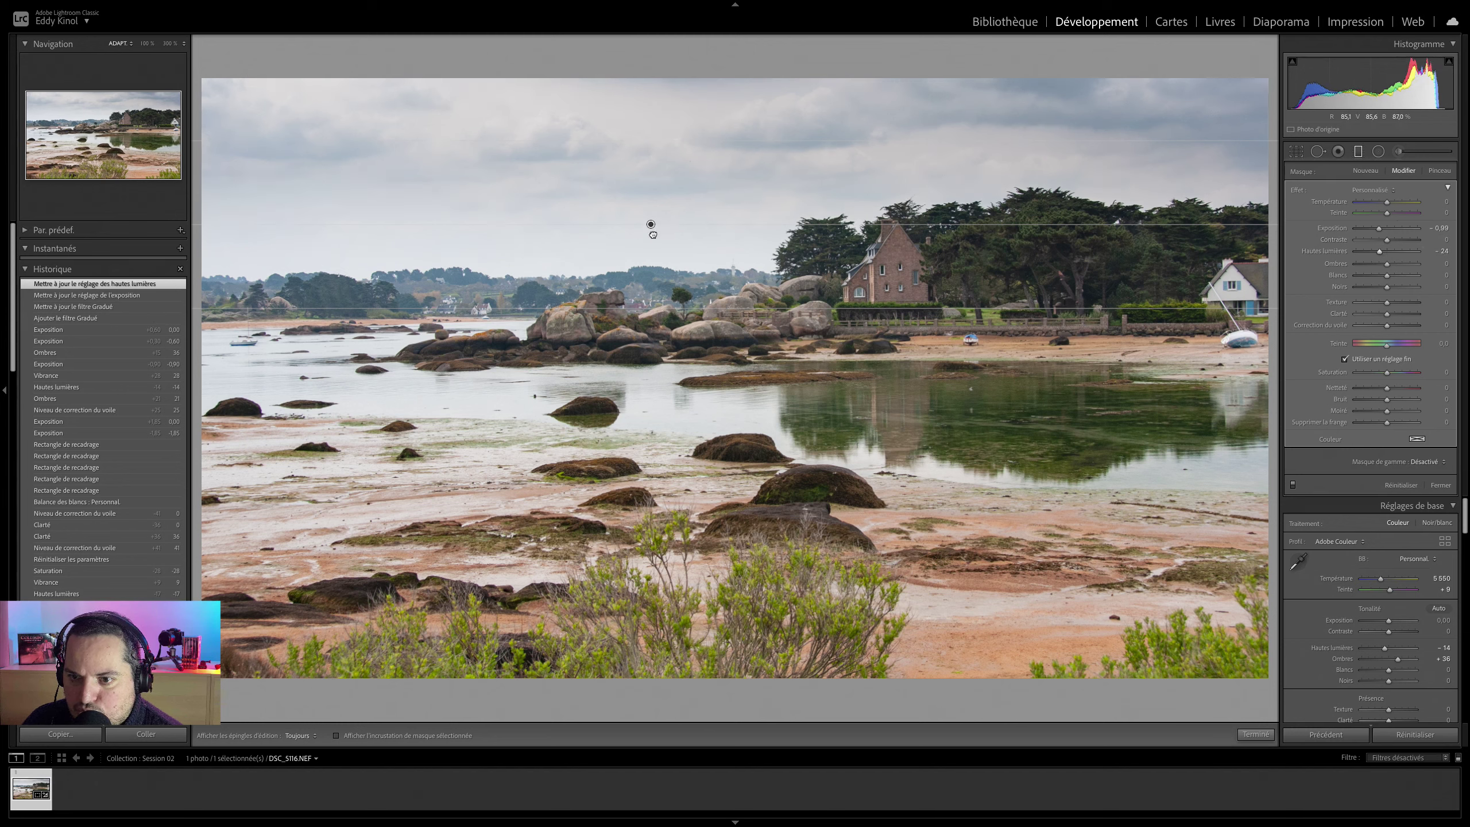
pyautogui.moveTo(651, 224); pyautogui.dragTo(651, 269)
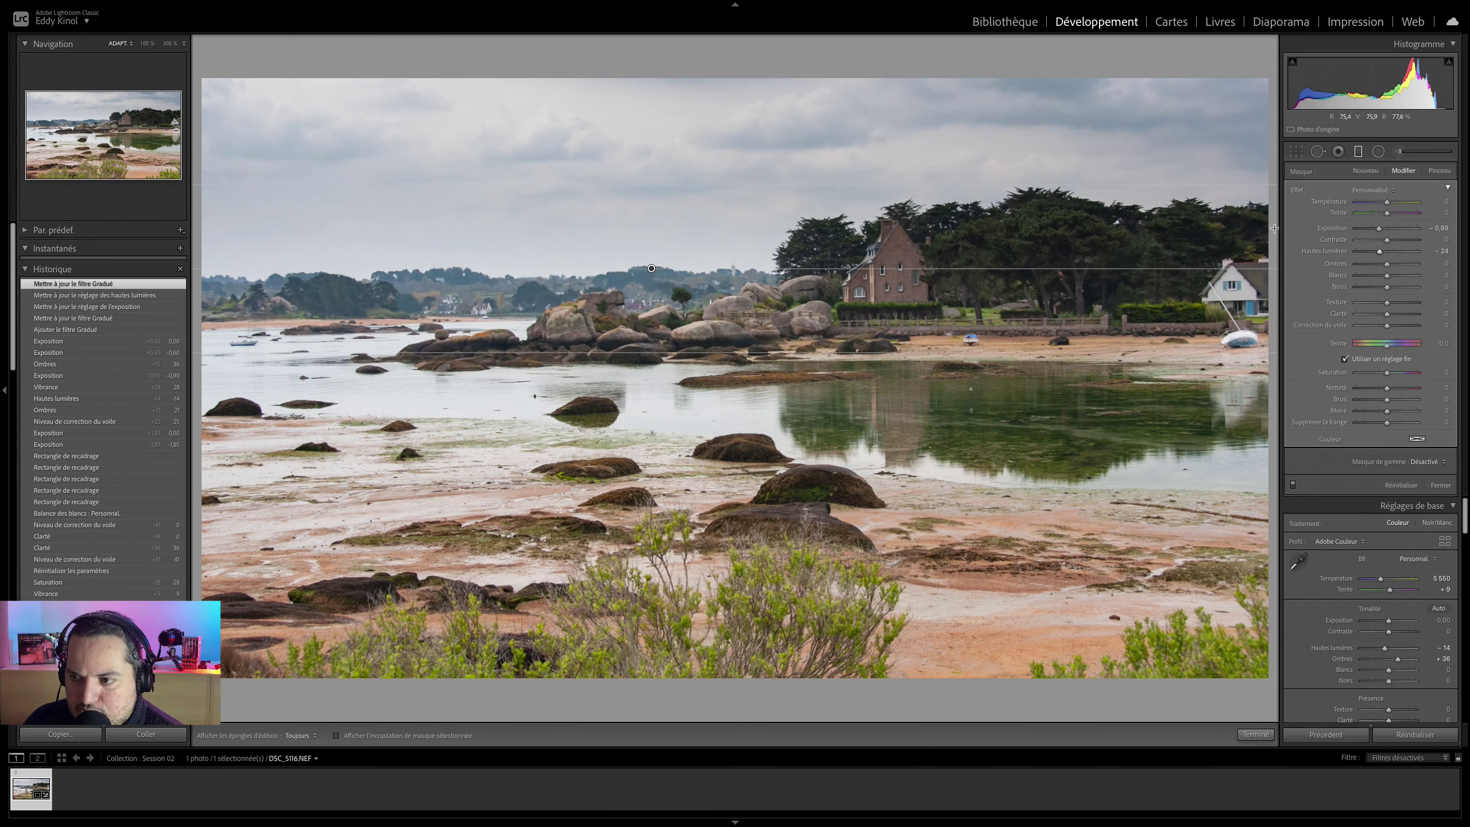
pyautogui.moveTo(1378, 229); pyautogui.dragTo(1375, 230)
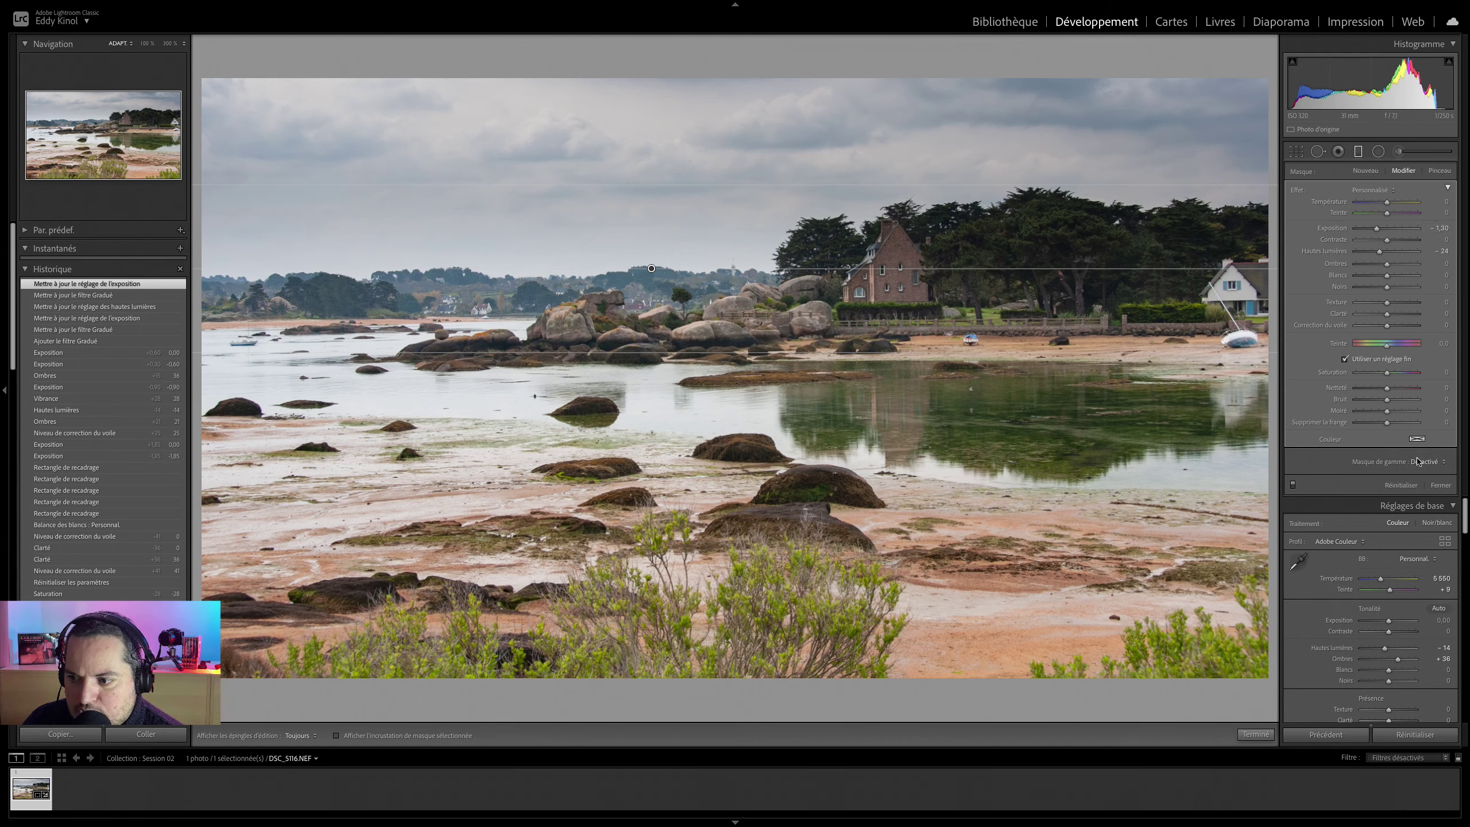
# - Apply a luminance range mask to the sky filter, excluding the dark tones, with a smoothness of 45
pyautogui.click(1437, 462)
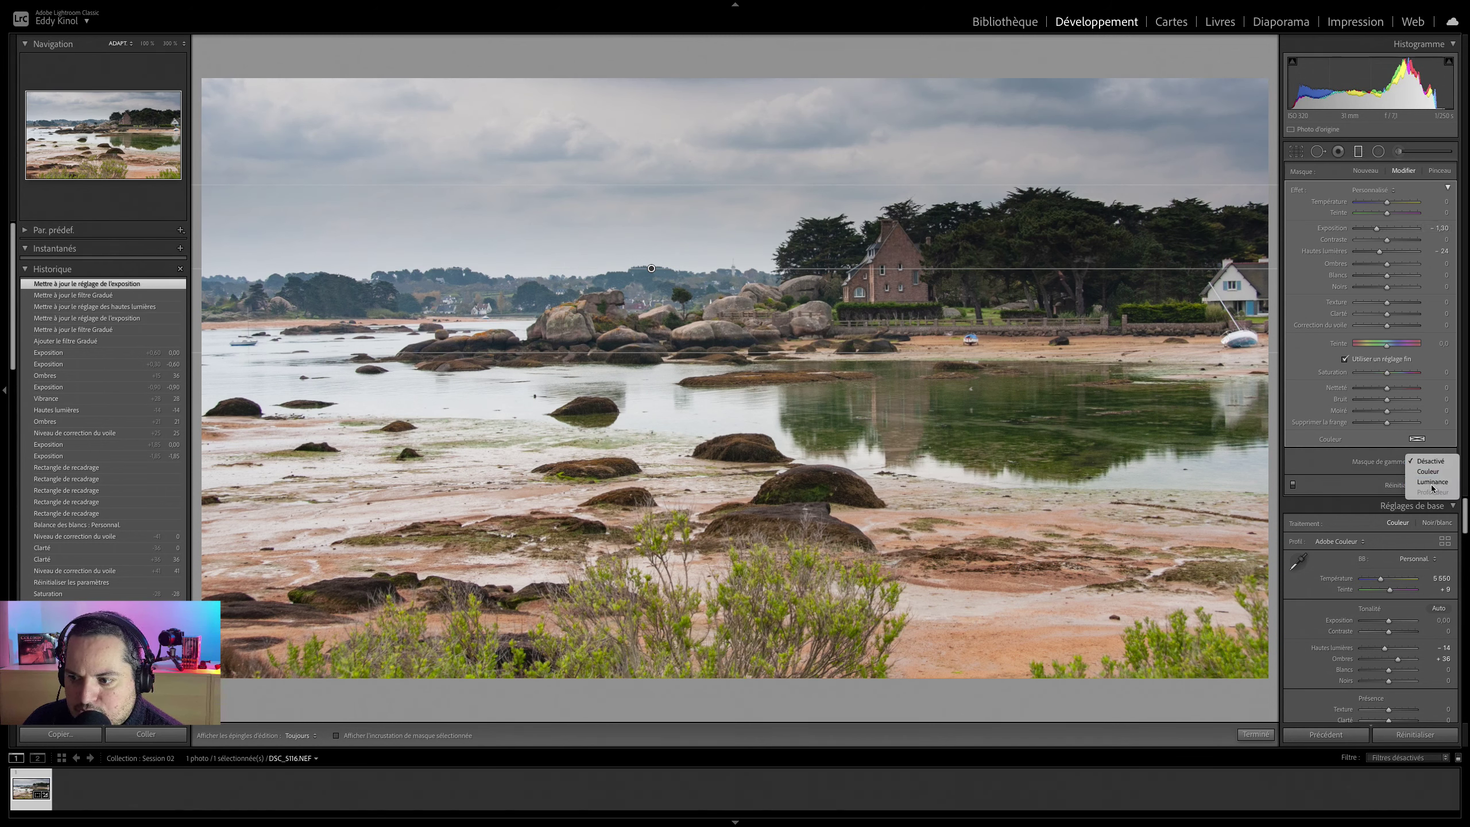
pyautogui.click(1431, 481)
pyautogui.moveTo(1354, 491); pyautogui.dragTo(1383, 503)
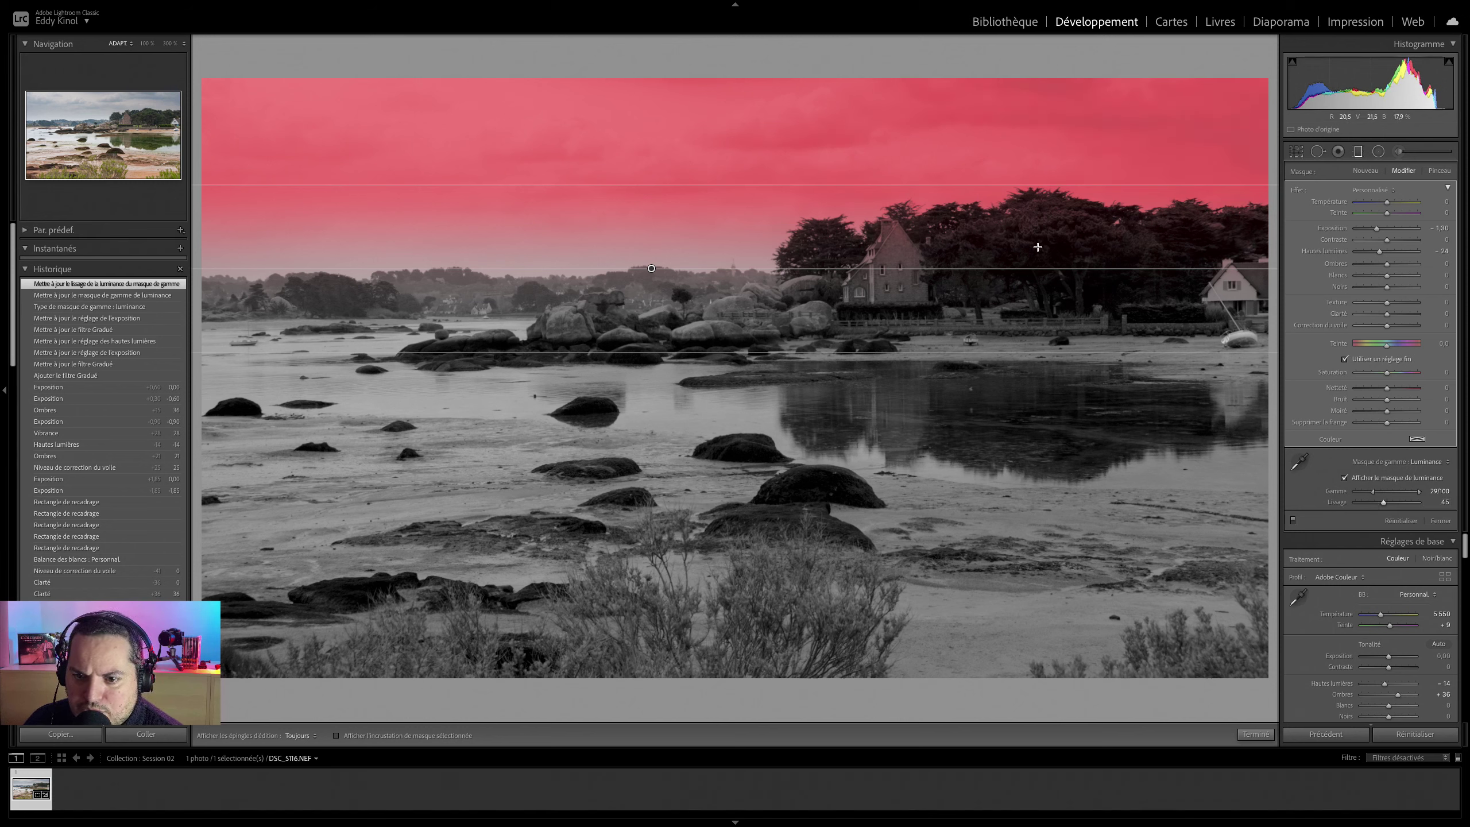
# - Widen the sky gradient and lower it slightly below the horizon, then hide the mask and close the filter
pyautogui.moveTo(720, 351); pyautogui.dragTo(699, 383)
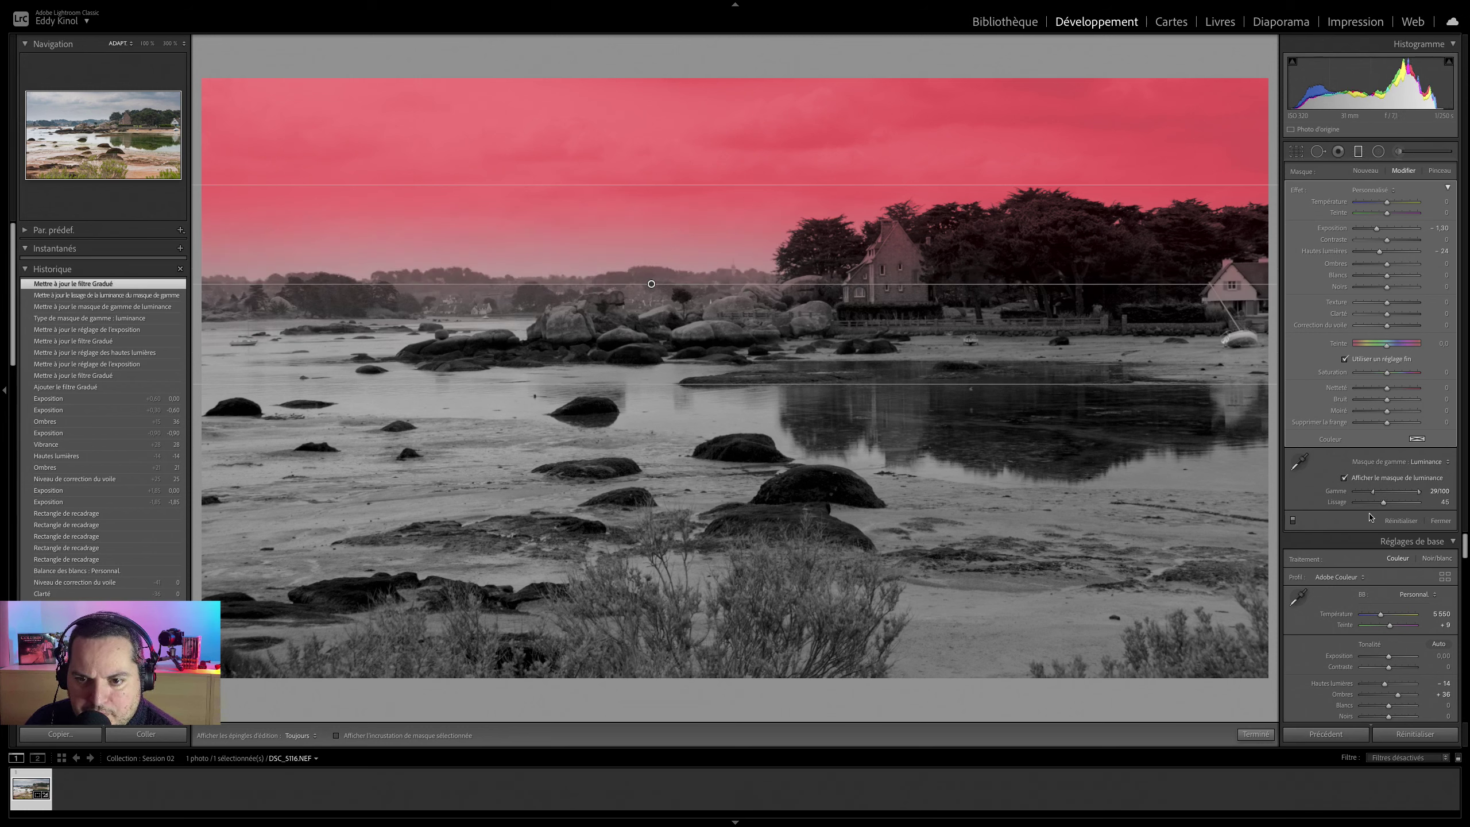
pyautogui.moveTo(660, 288); pyautogui.dragTo(659, 294)
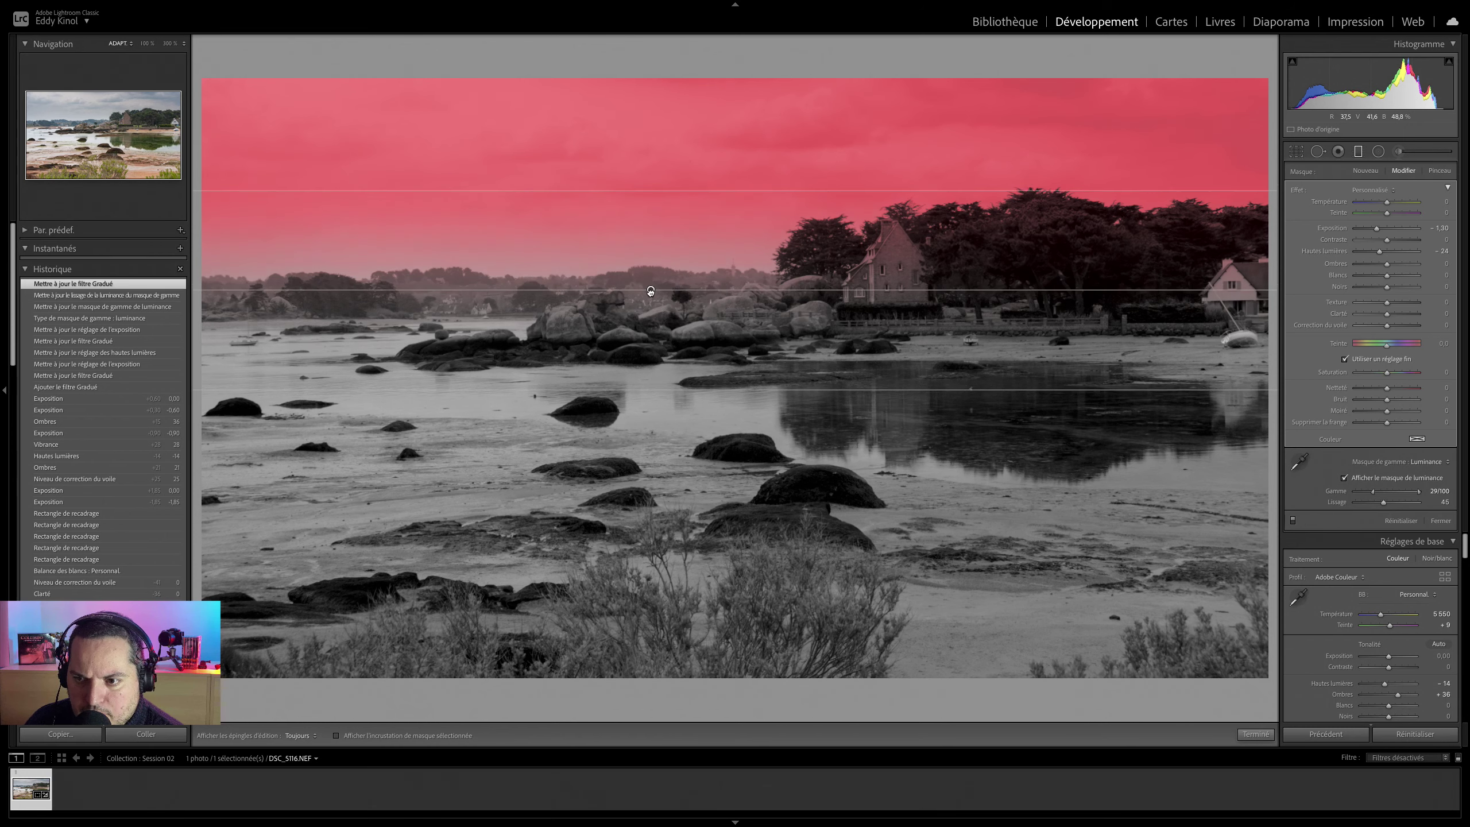
pyautogui.click(1344, 477)
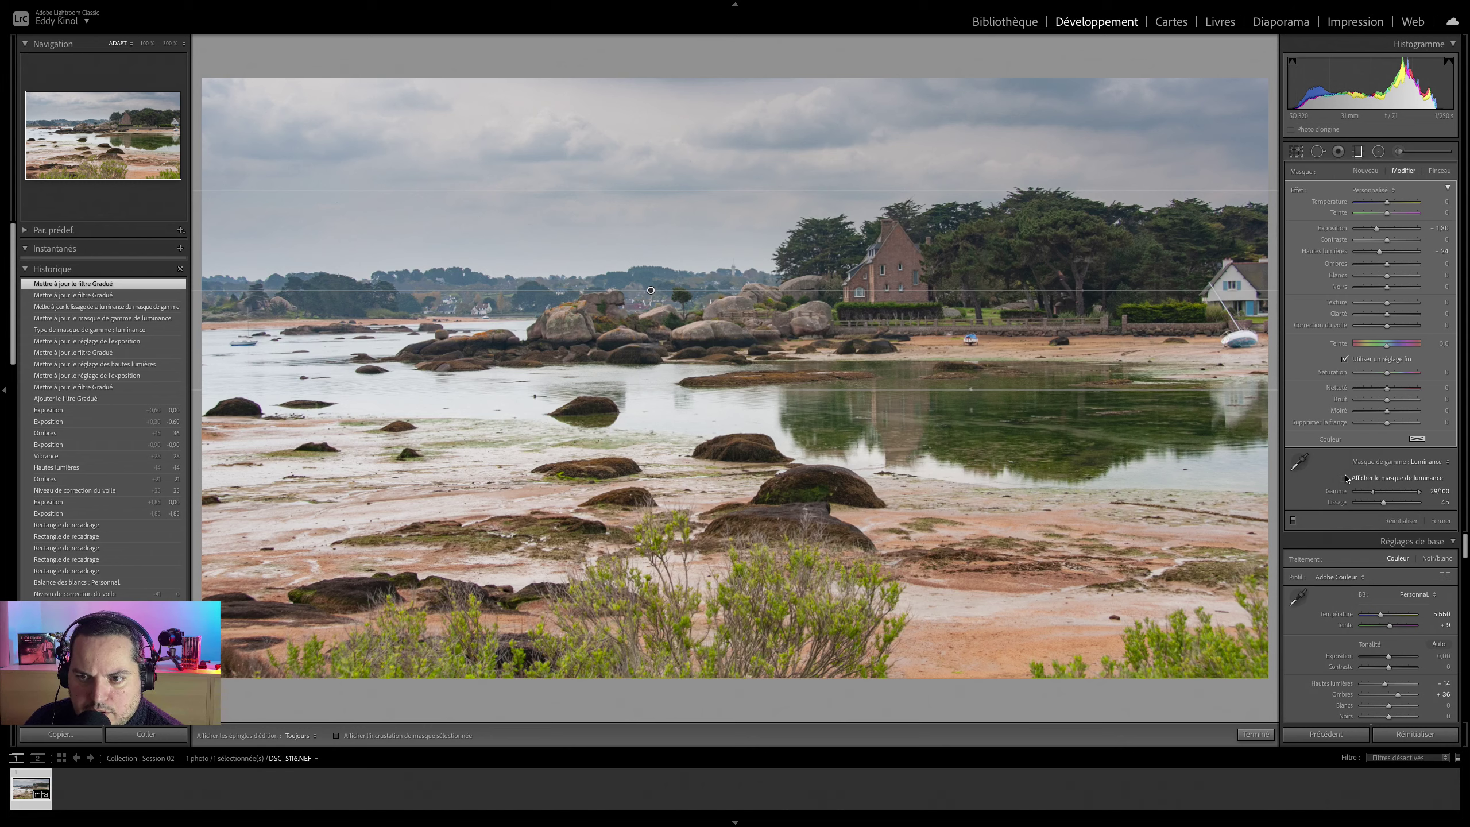
pyautogui.click(1441, 520)
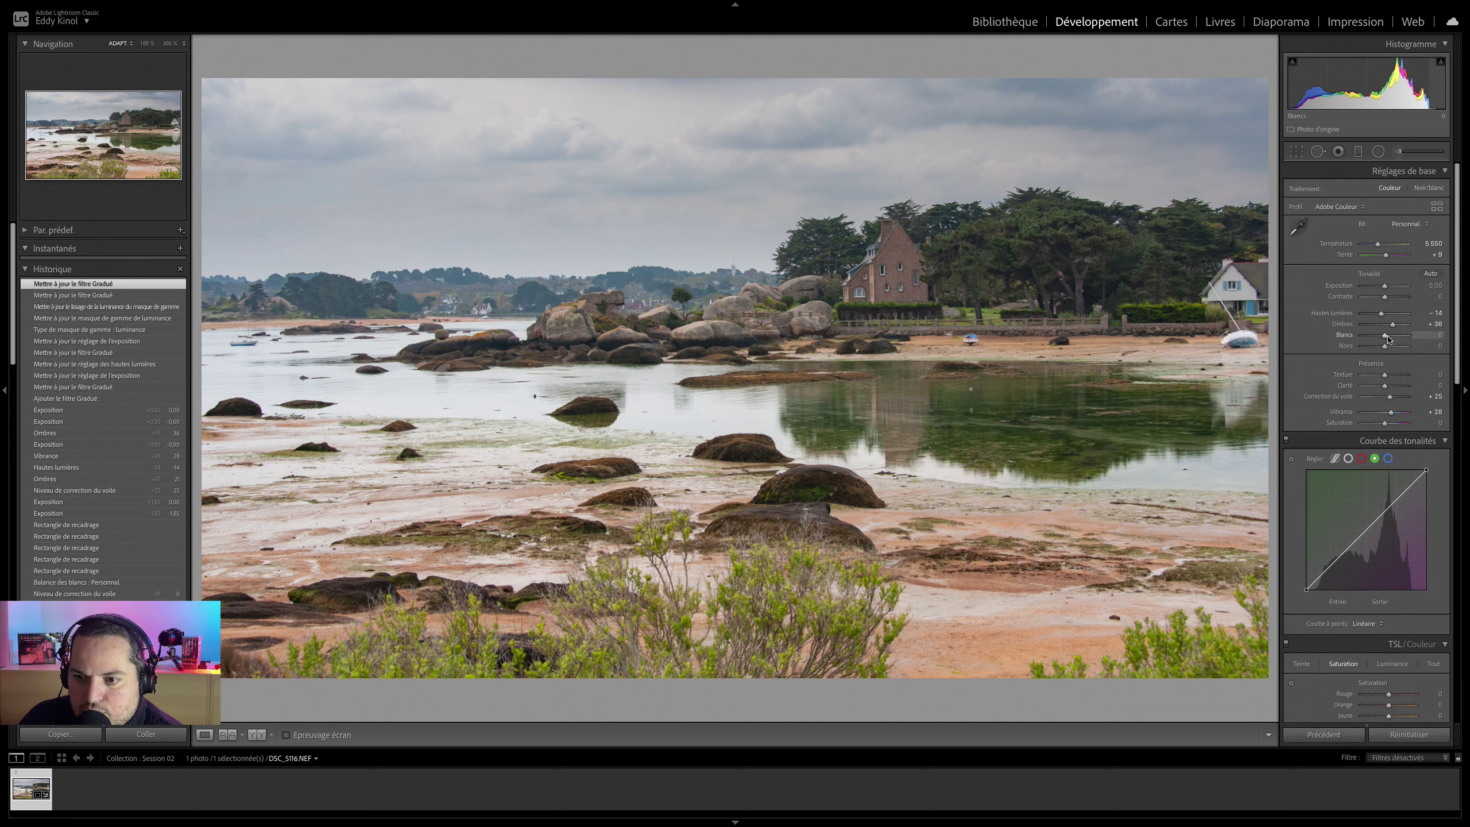
# - Set Whites to +49 and Blacks to -6, and compare the photo repeatedly with its unedited version
pyautogui.moveTo(1384, 338)
pyautogui.mouseDown()
pyautogui.moveTo(1400, 337)
pyautogui.moveTo(1384, 348)
pyautogui.mouseUp()
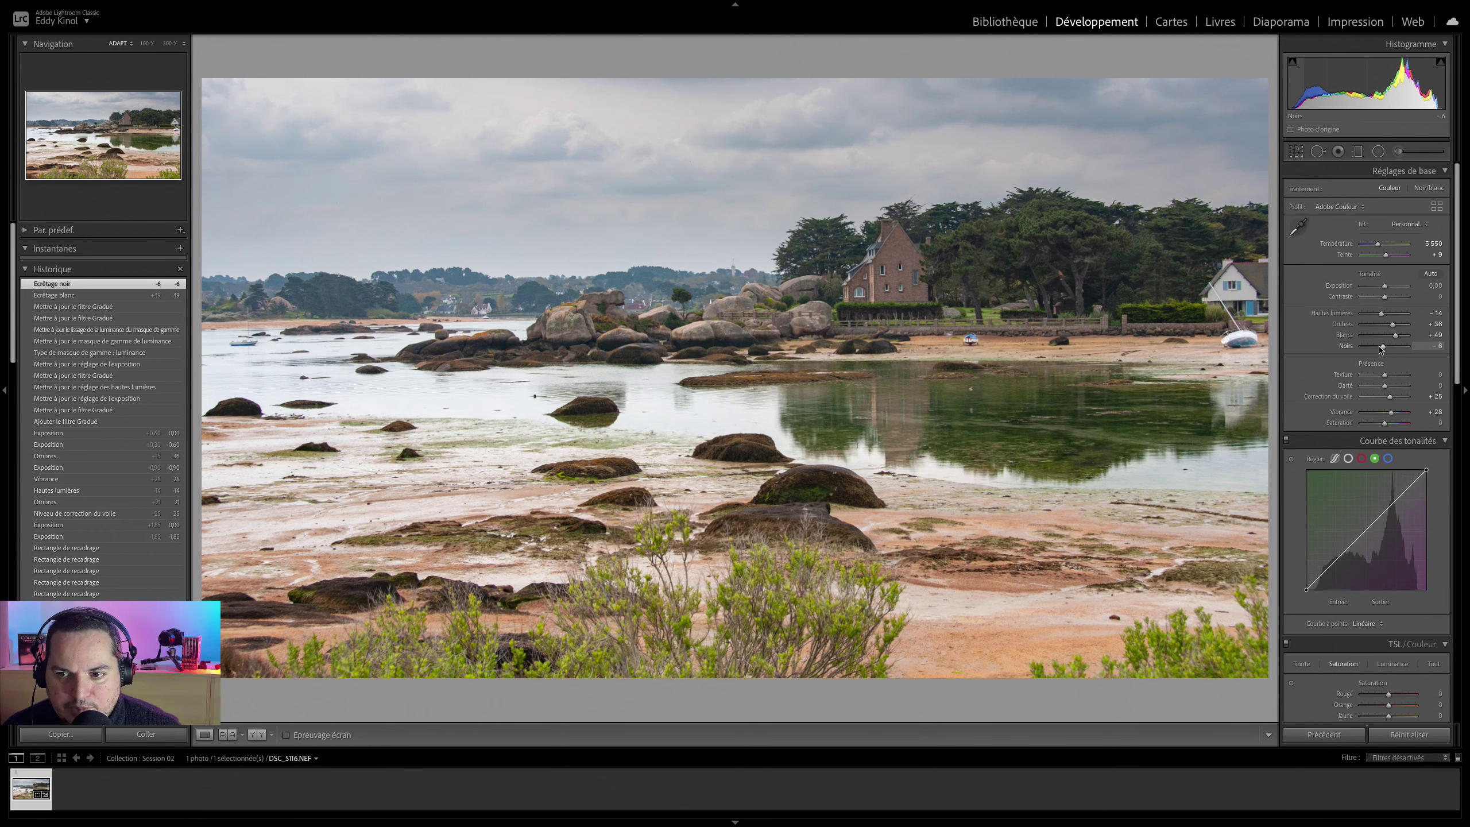
pyautogui.press('\\')
pyautogui.press('\\')
pyautogui.press('\\')
pyautogui.press('\\')
pyautogui.press('\\')
pyautogui.press('\\')
pyautogui.press('\\')
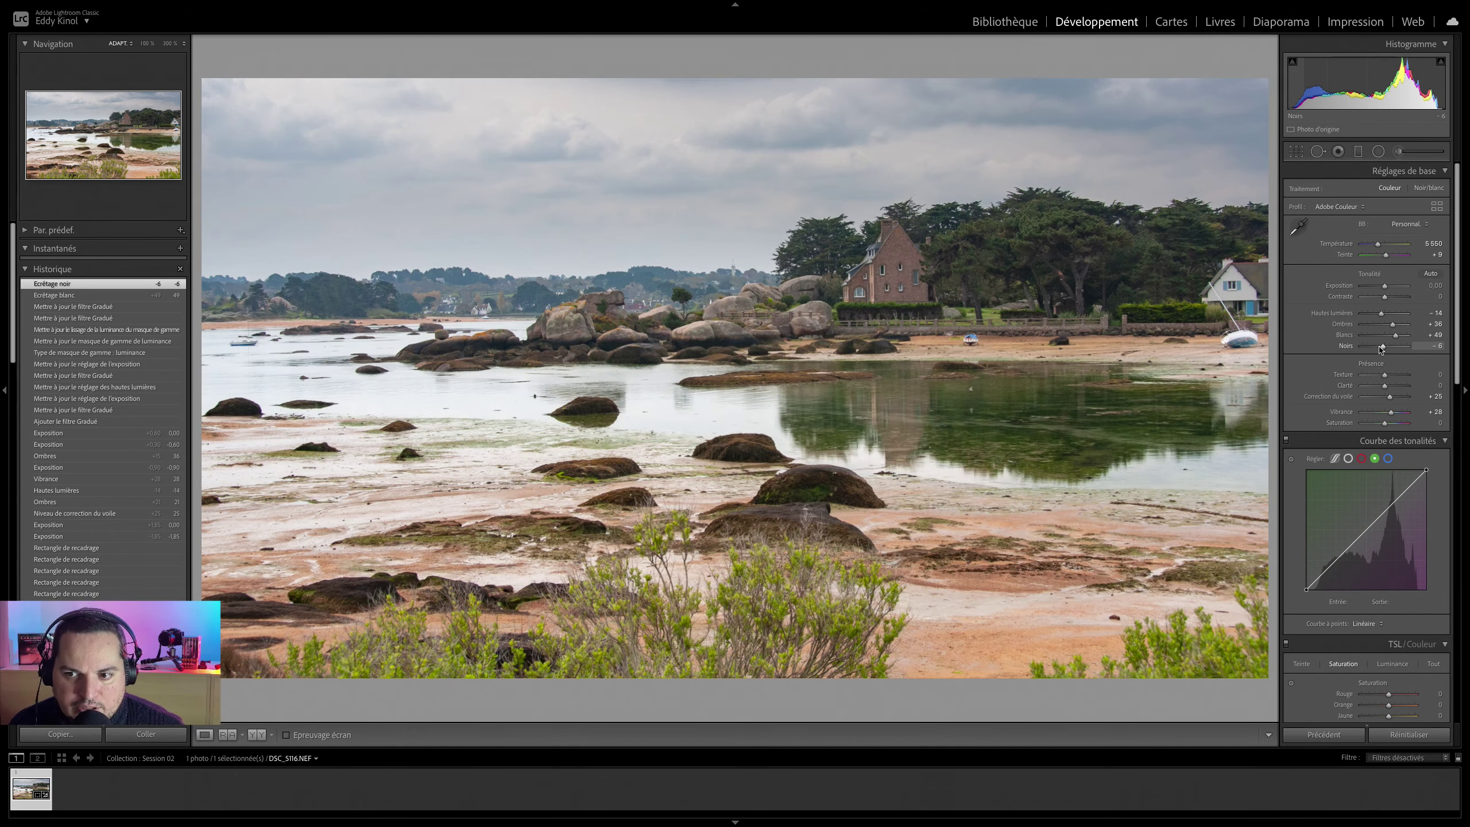
pyautogui.press('\\')
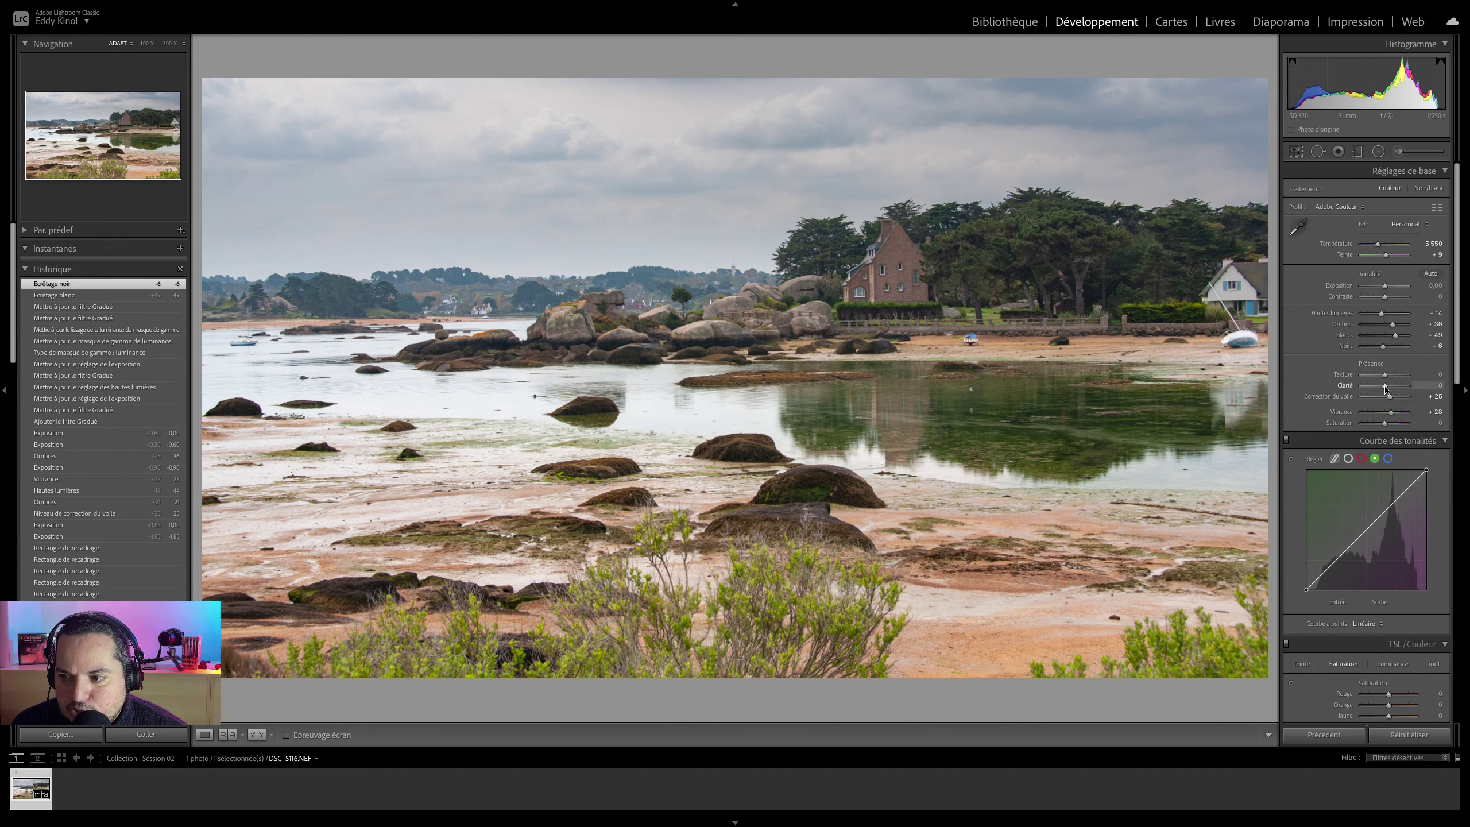
# - Set the photo's Clarity to +31
pyautogui.moveTo(1386, 390); pyautogui.dragTo(1392, 389)
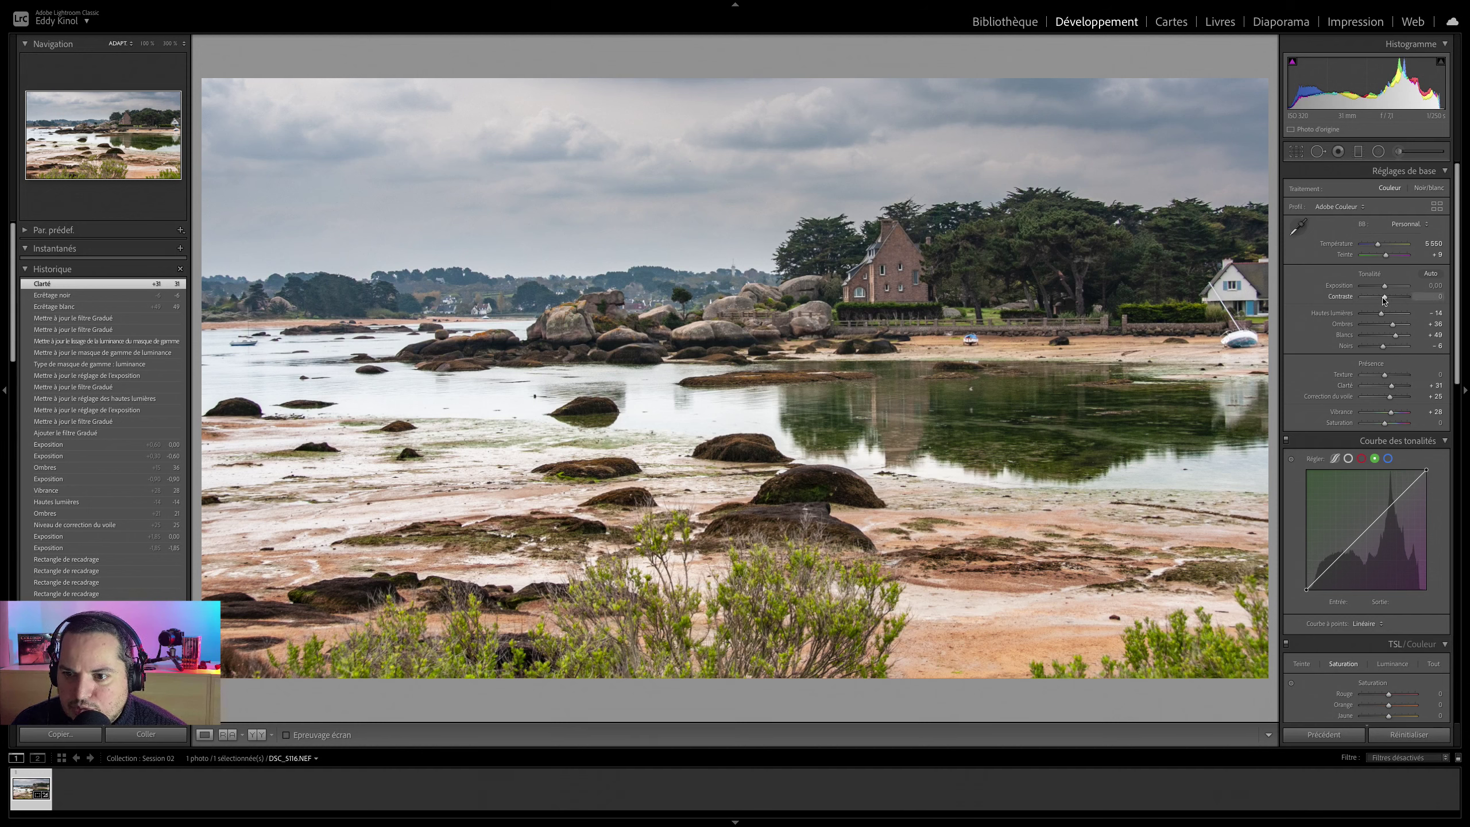
# - Set the photo's Contrast to -42
pyautogui.moveTo(1383, 299); pyautogui.dragTo(1377, 296)
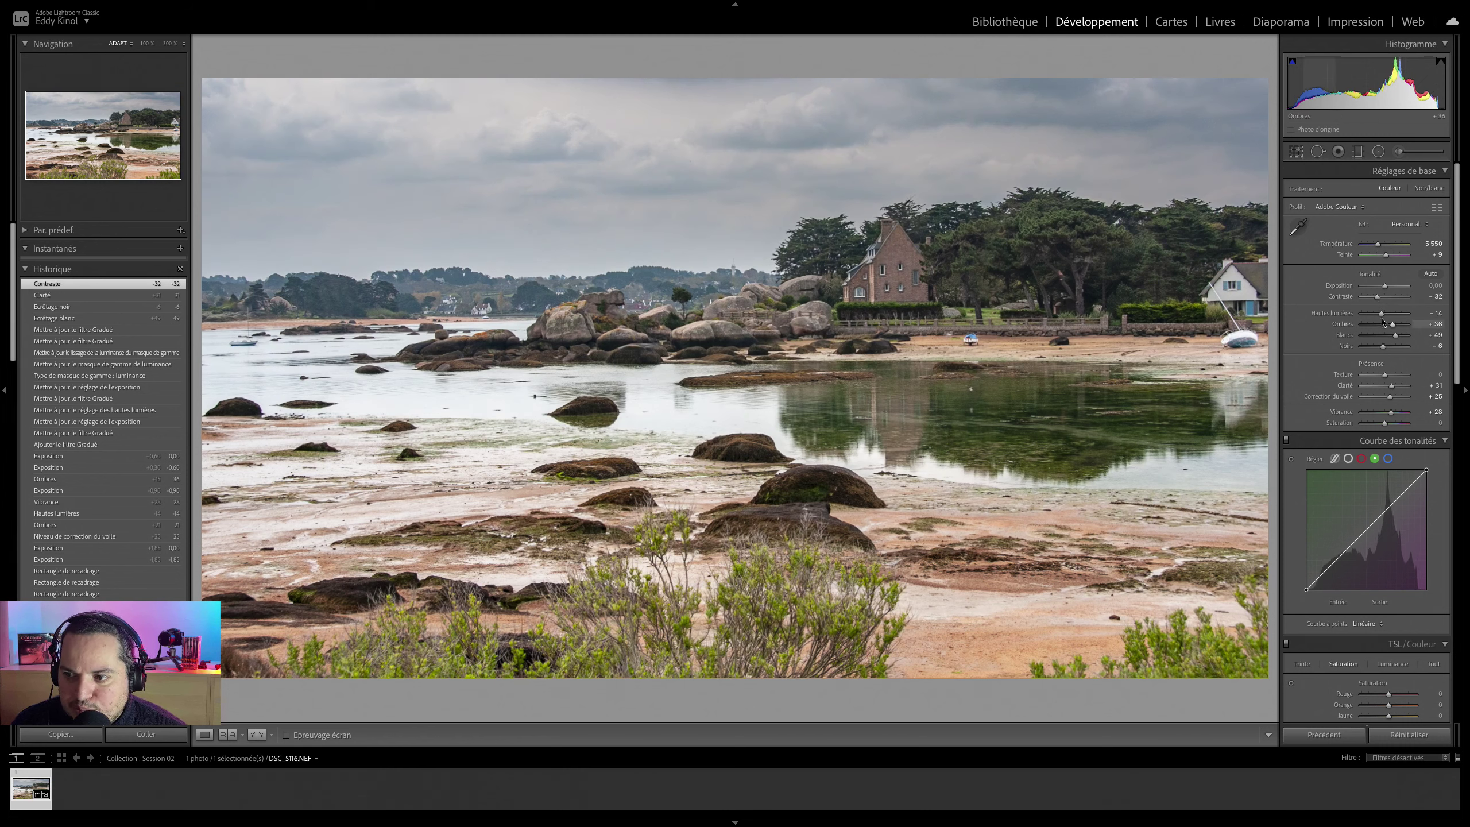
pyautogui.moveTo(1379, 300); pyautogui.dragTo(1375, 299)
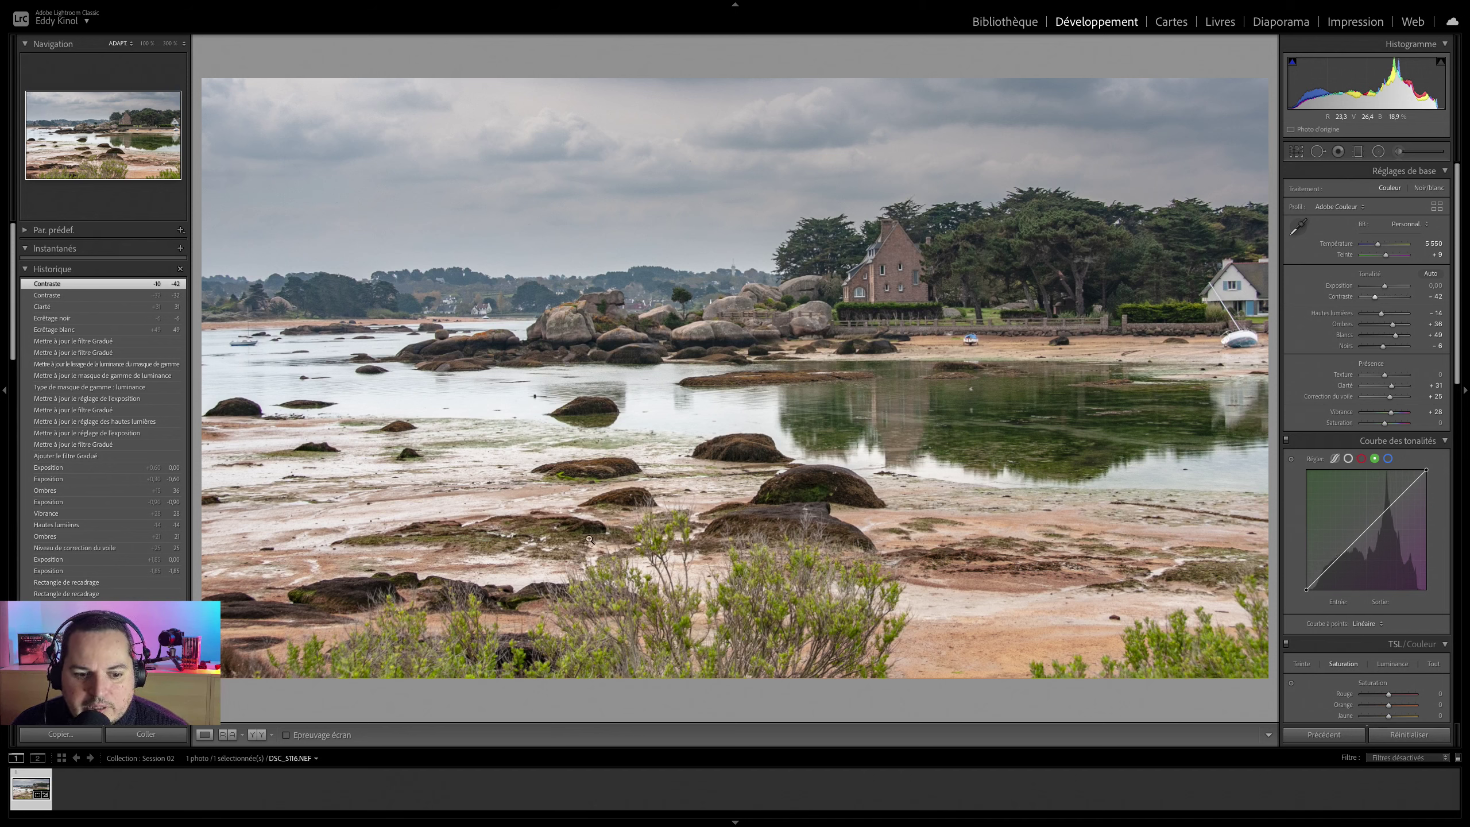
# - Send a copy with the Lightroom corrections to Luminar AI as a 16-bit TIFF in Adobe RVB (1998) at 300 resolution without compression
pyautogui.rightClick(30, 791)
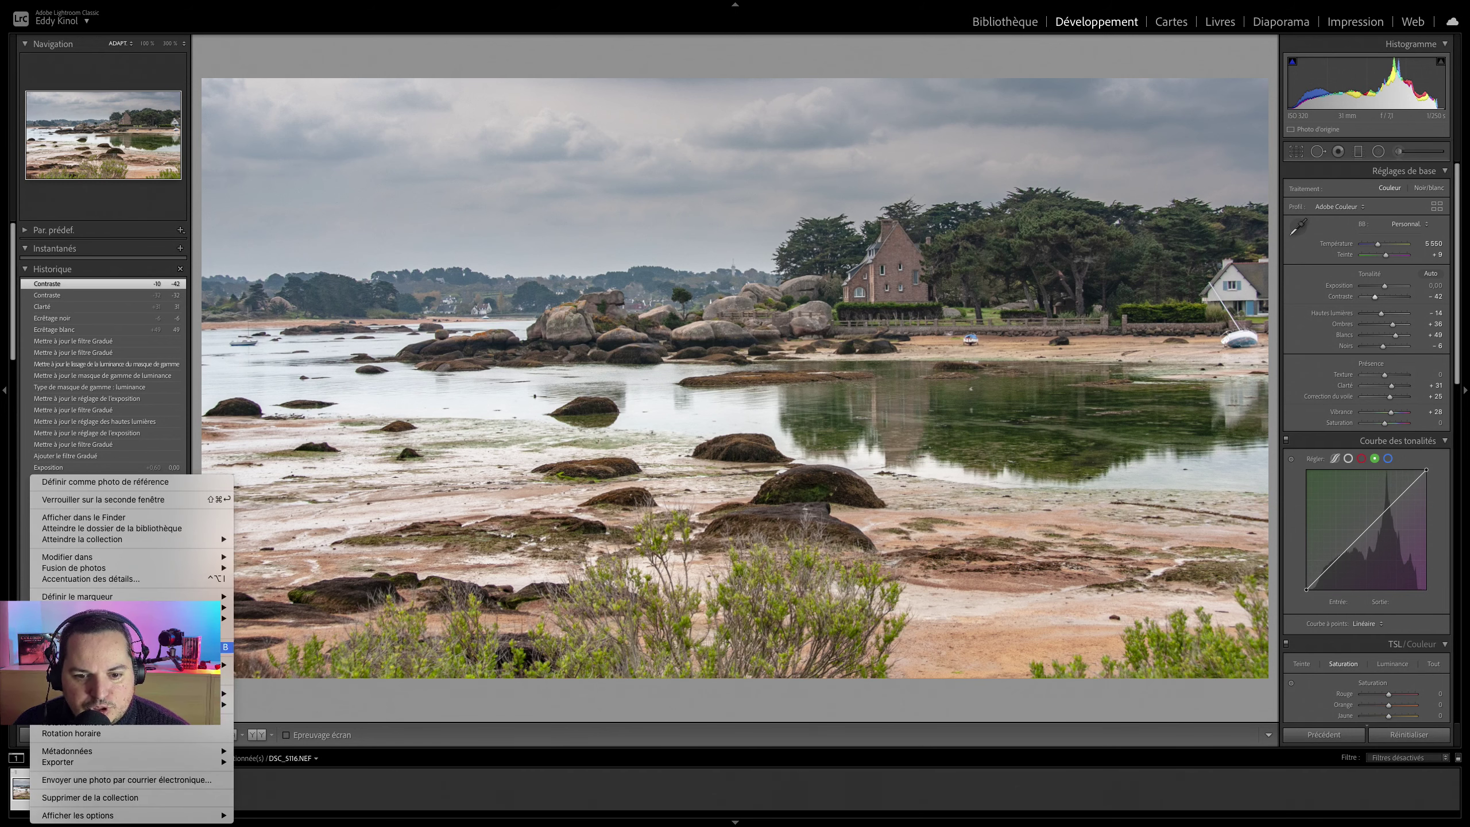
pyautogui.moveTo(174, 557)
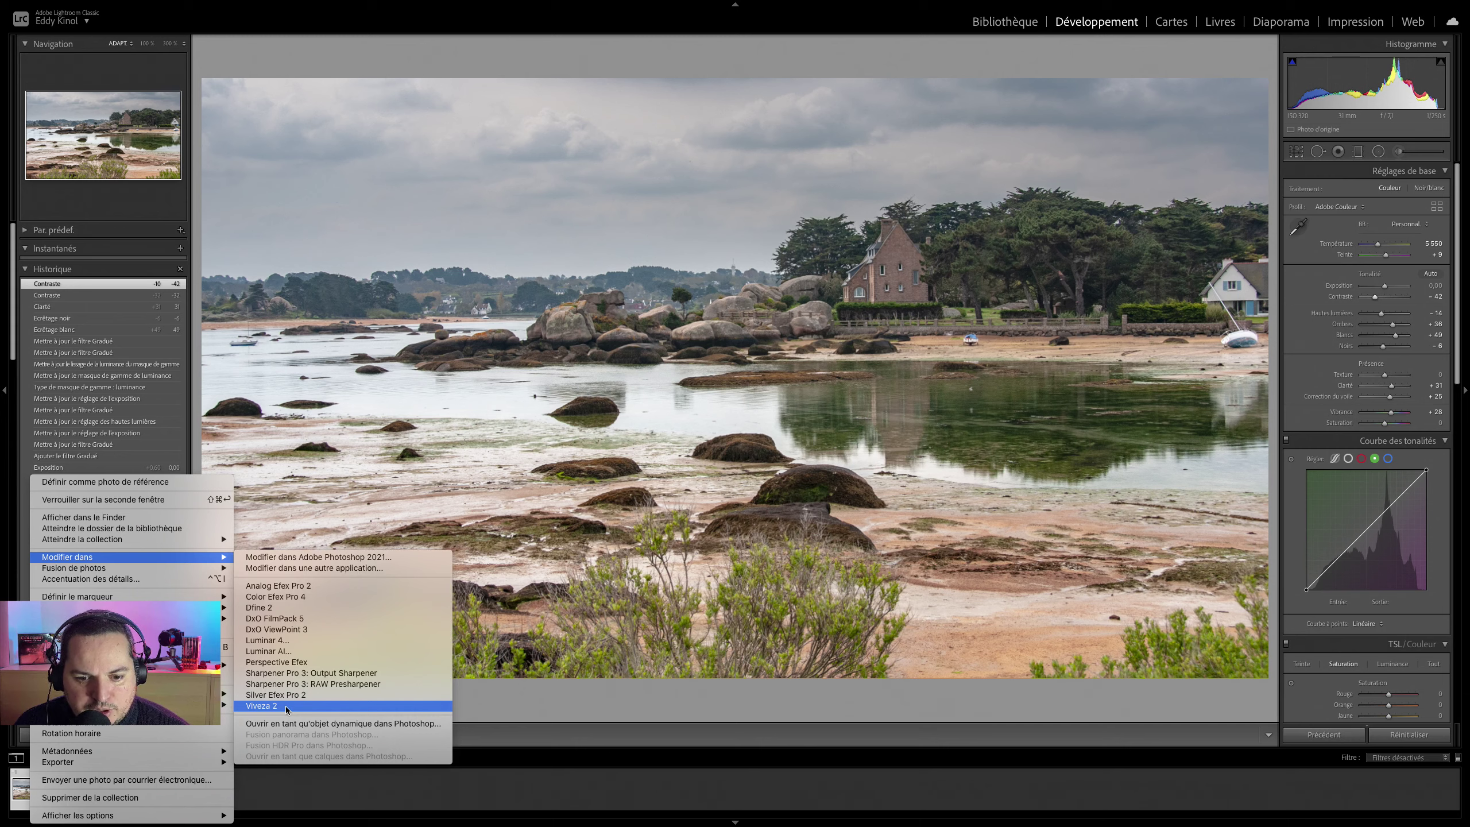
pyautogui.click(278, 651)
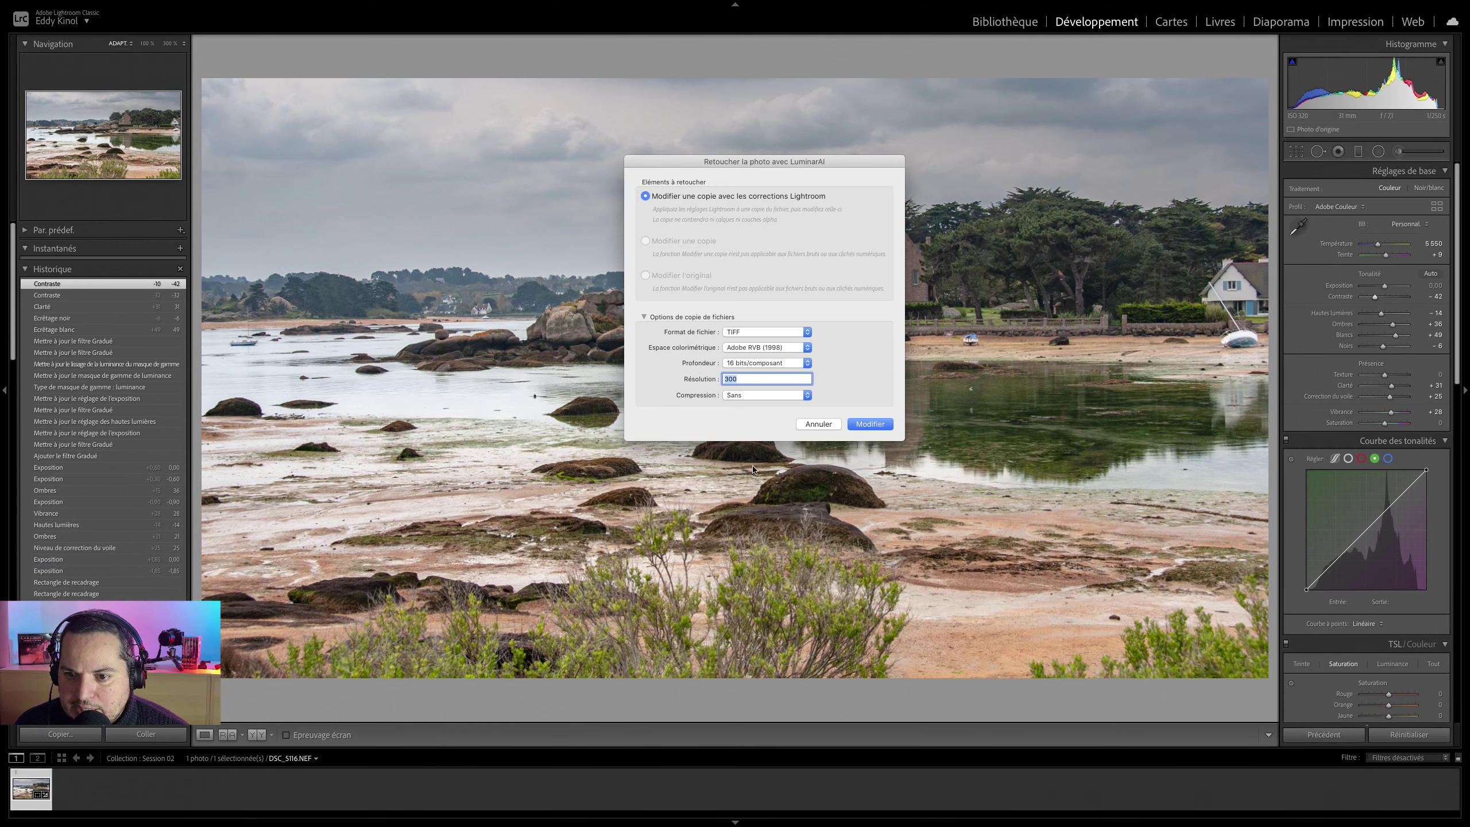
pyautogui.click(887, 423)
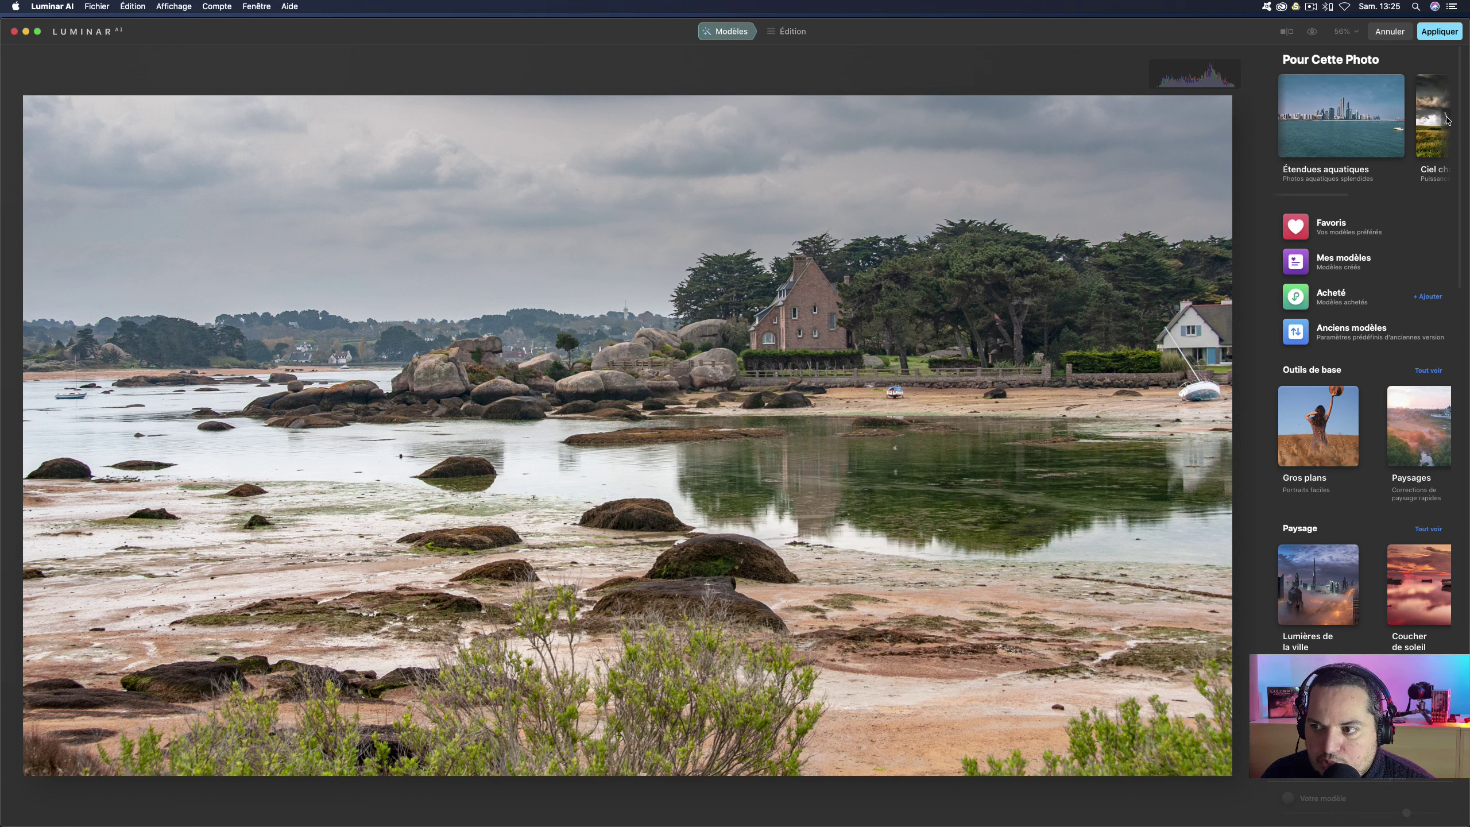
# - Try the Résultats dynamiques template from the Ciel chargé collection, compare it with the original photo and test its strength
pyautogui.click(1447, 119)
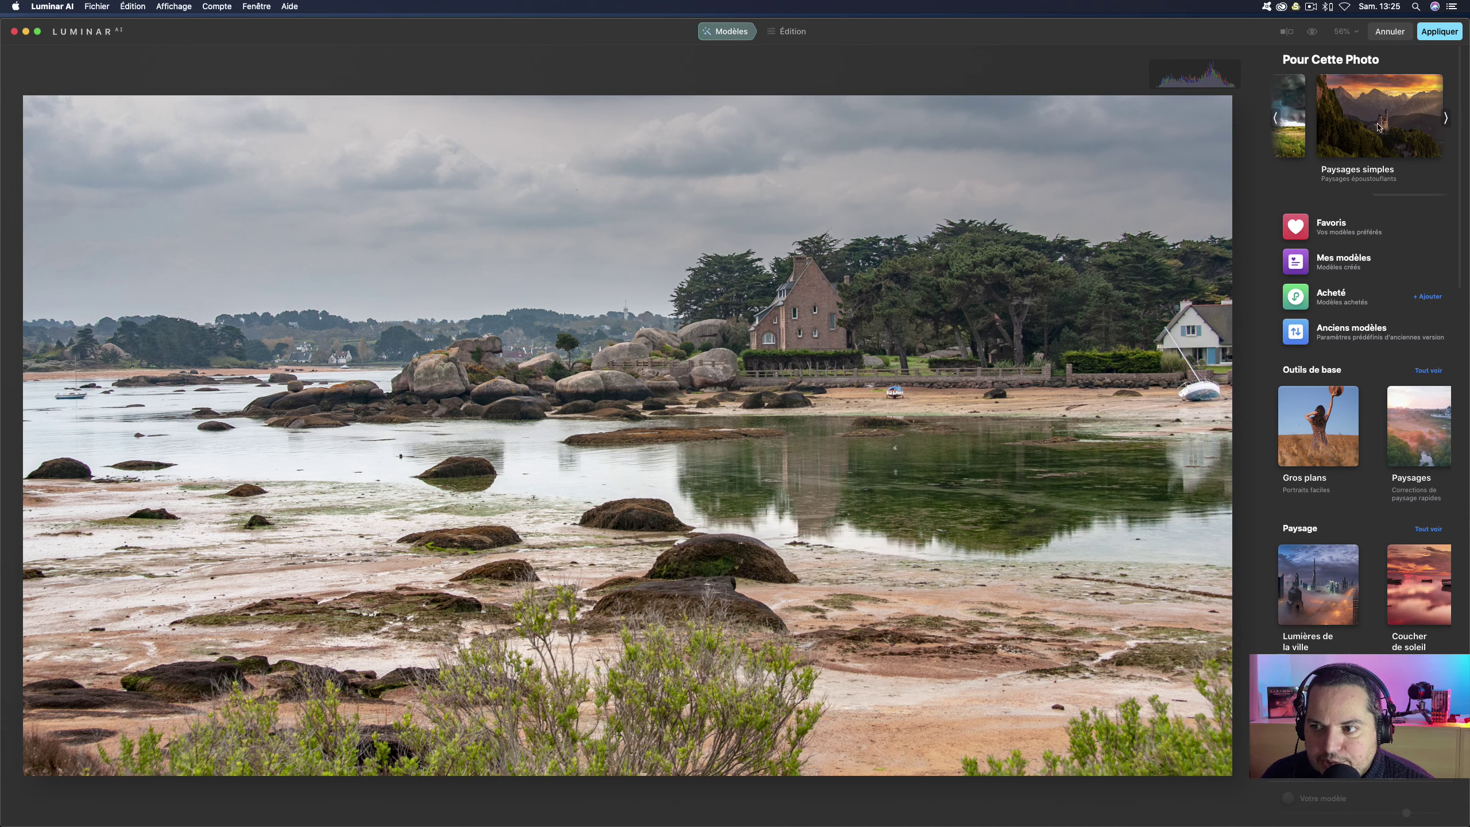
pyautogui.click(1277, 123)
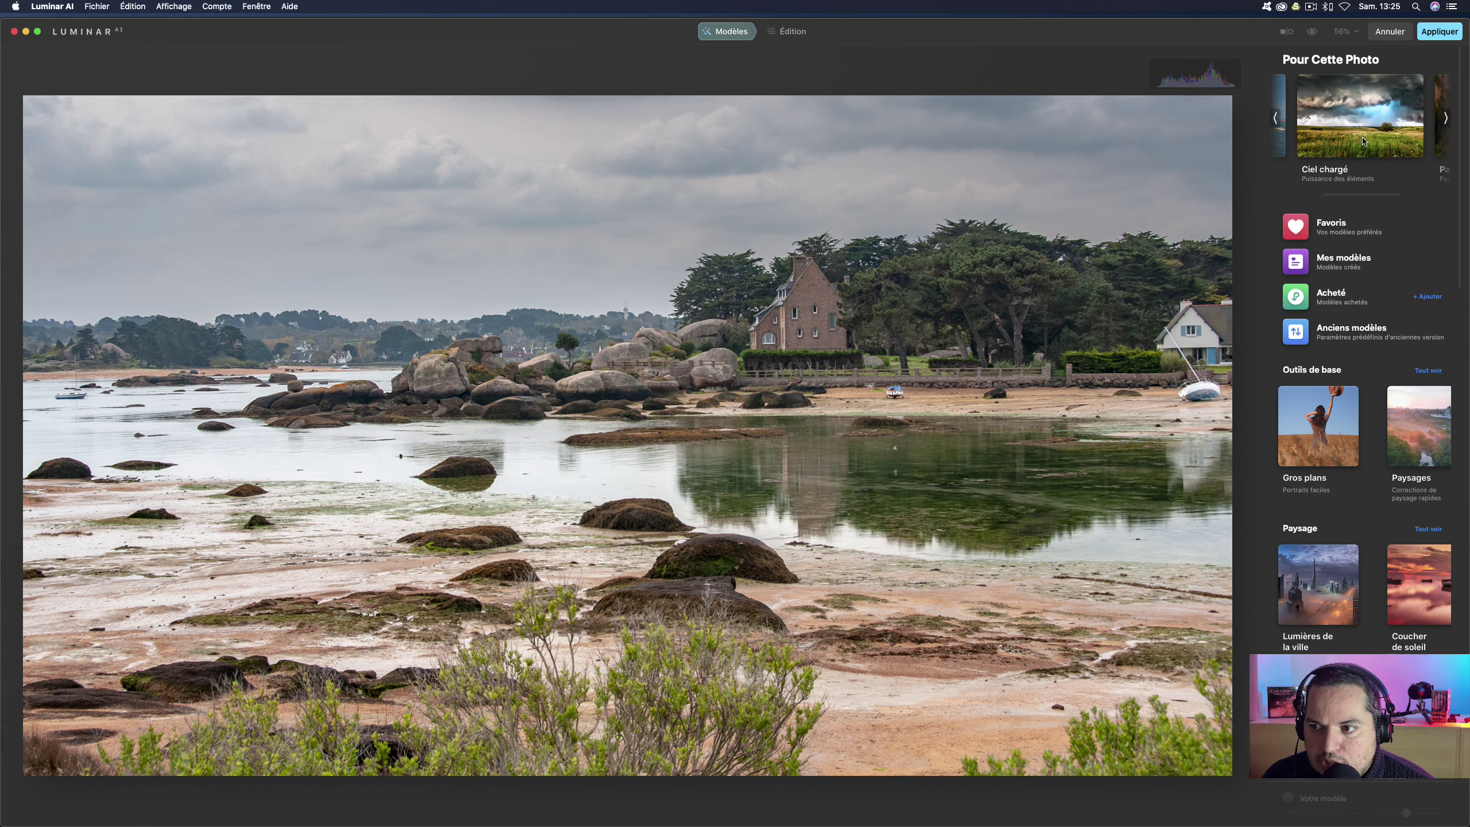
pyautogui.click(1363, 141)
pyautogui.click(1306, 257)
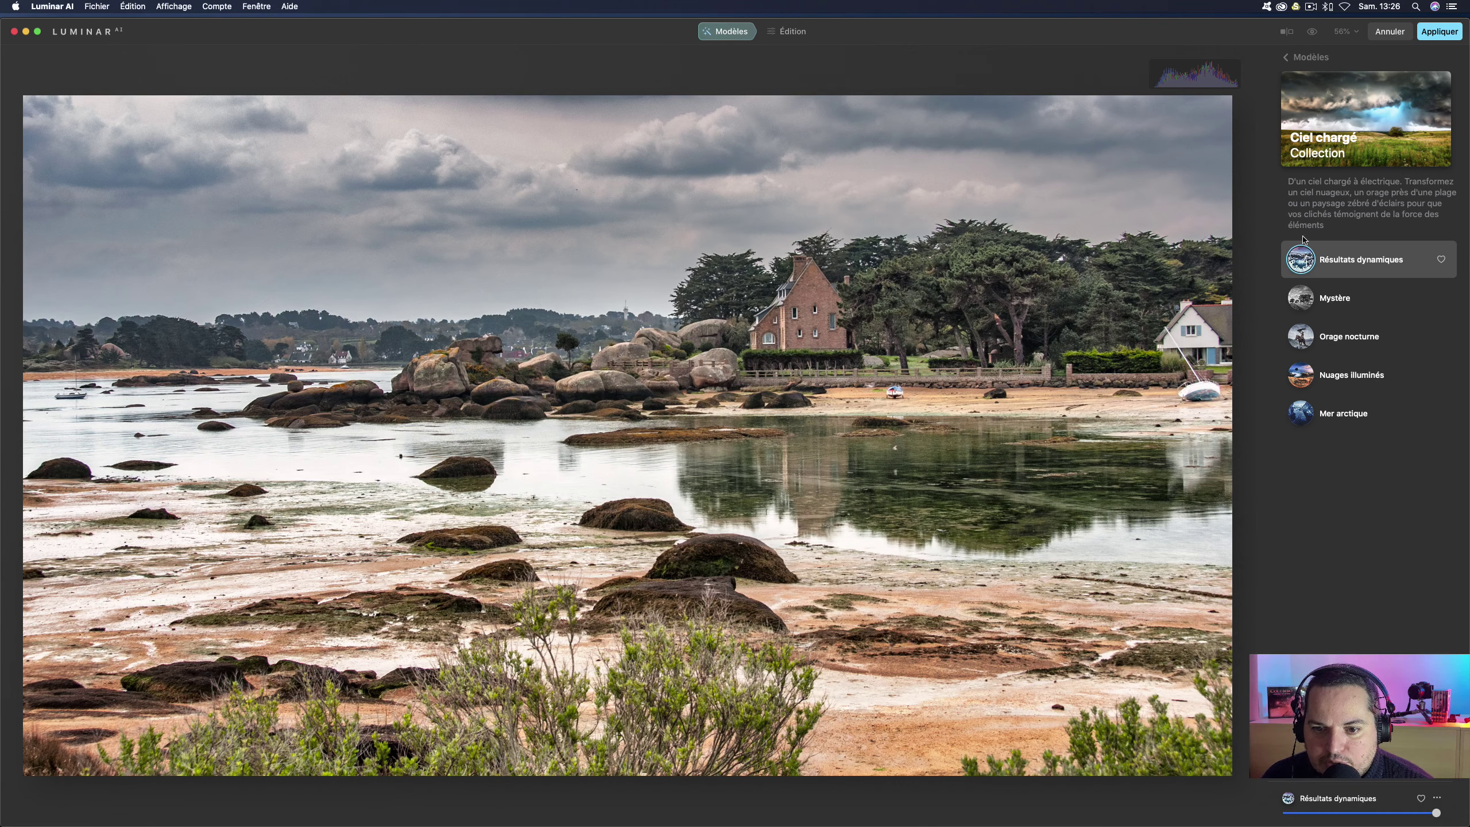
pyautogui.click(1313, 32)
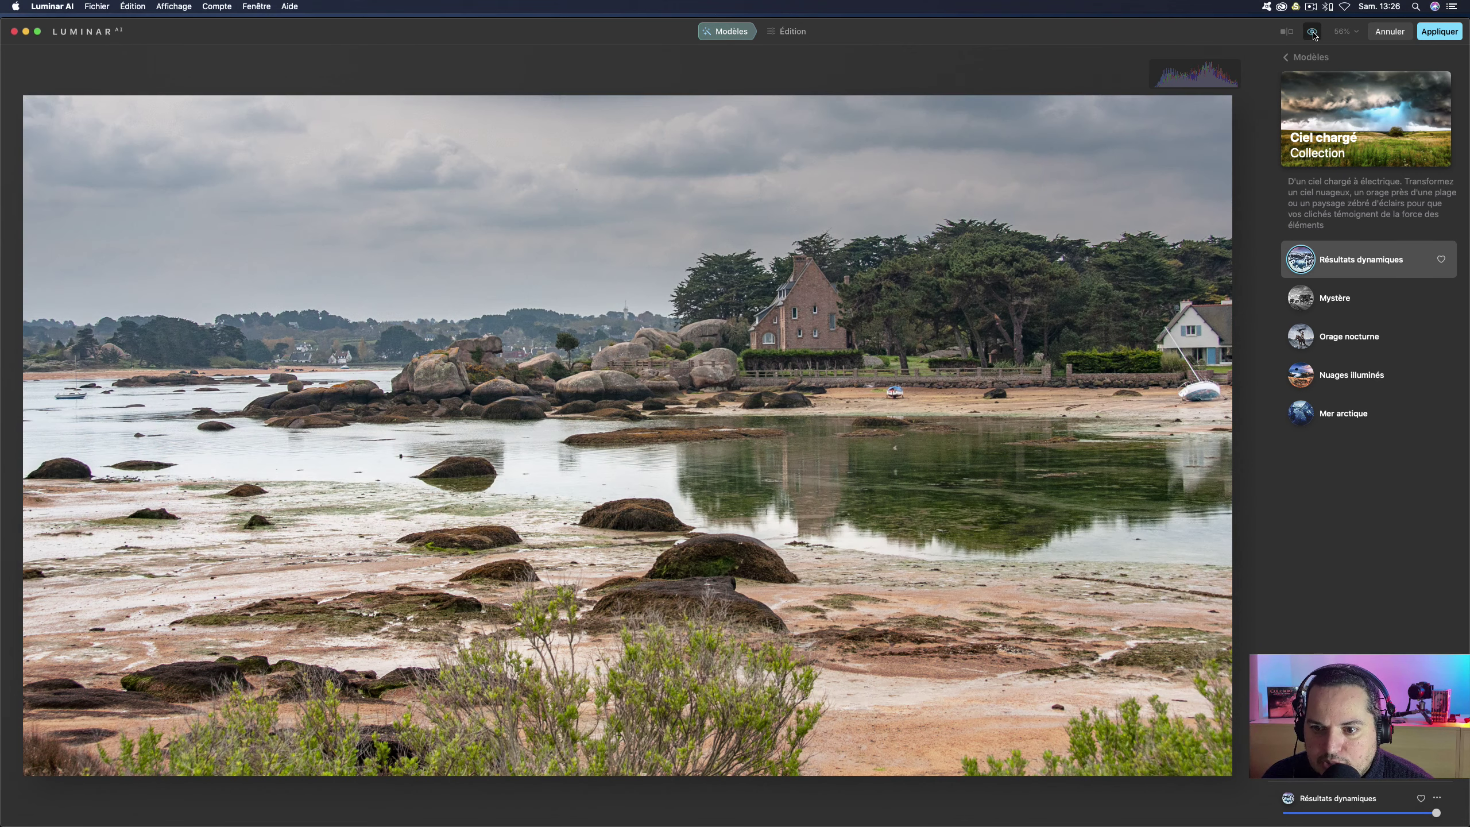
pyautogui.click(1312, 32)
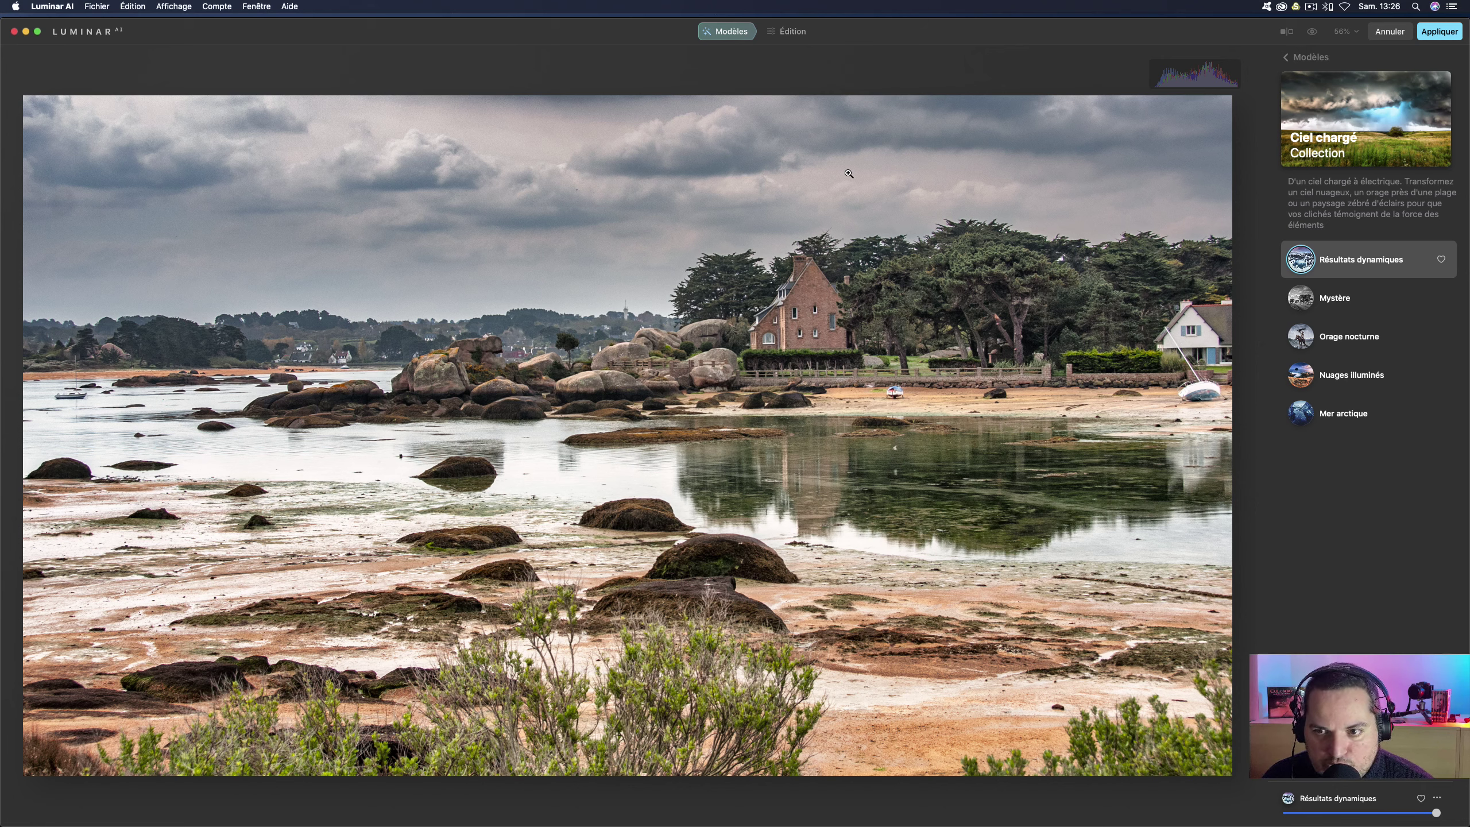
pyautogui.click(1313, 32)
pyautogui.click(1312, 32)
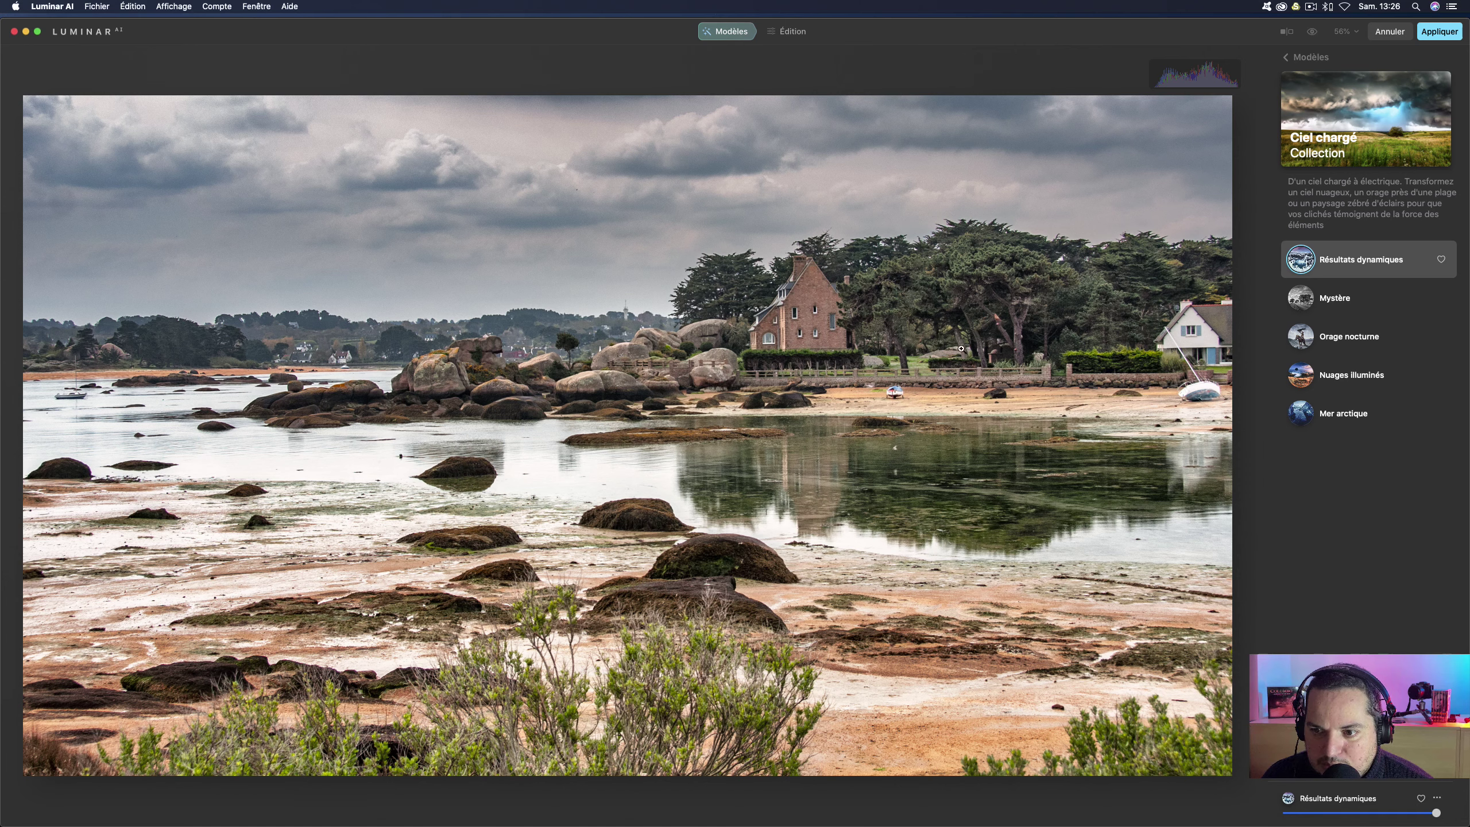
pyautogui.moveTo(1436, 813); pyautogui.dragTo(1450, 779)
# - Try the Mer arctique, Nuages illuminés, Orage nocturne and Mystère templates of the Ciel chargé collection in turn
pyautogui.click(1300, 419)
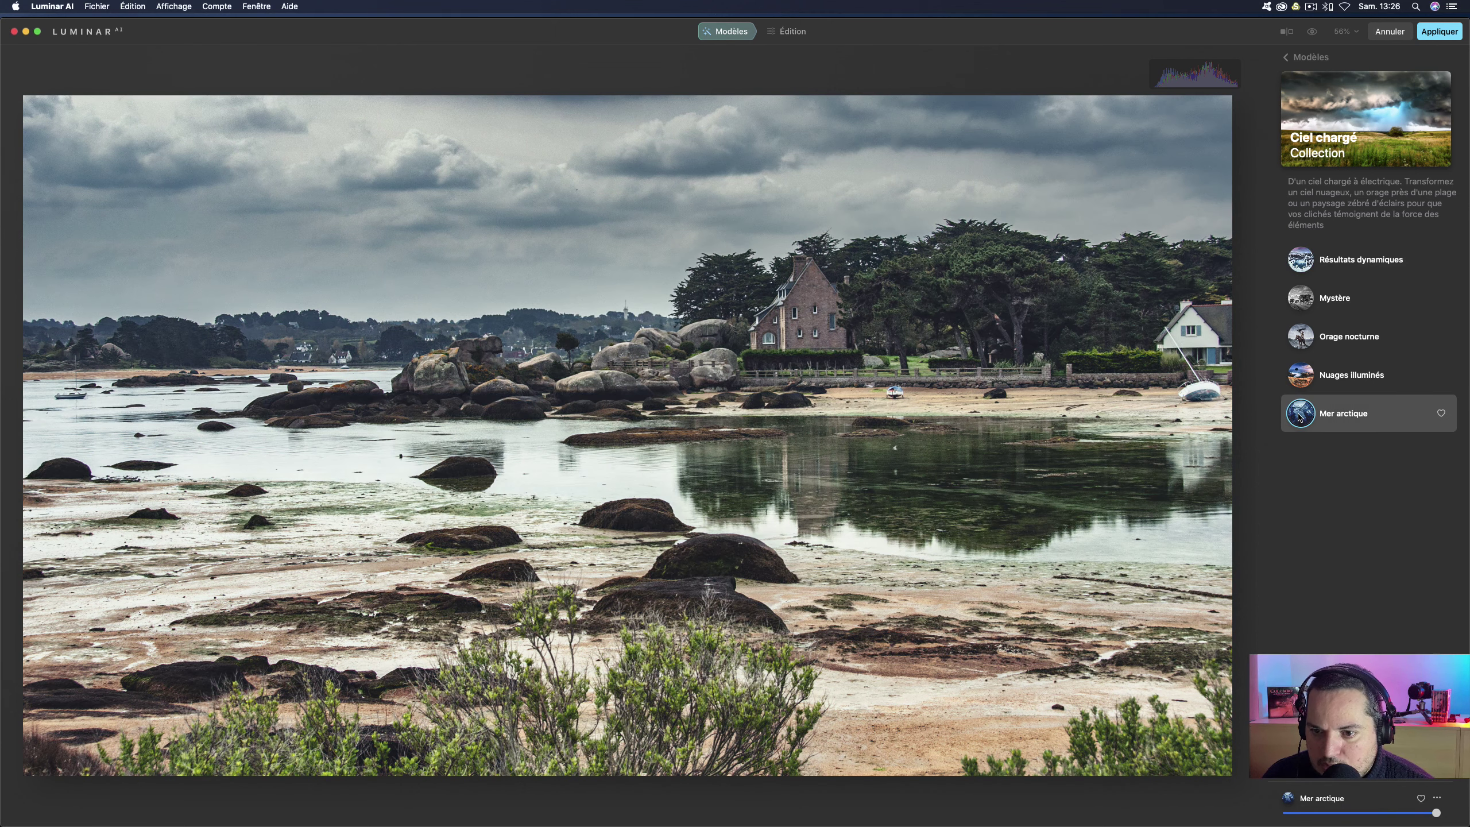
pyautogui.click(1301, 379)
pyautogui.click(1300, 333)
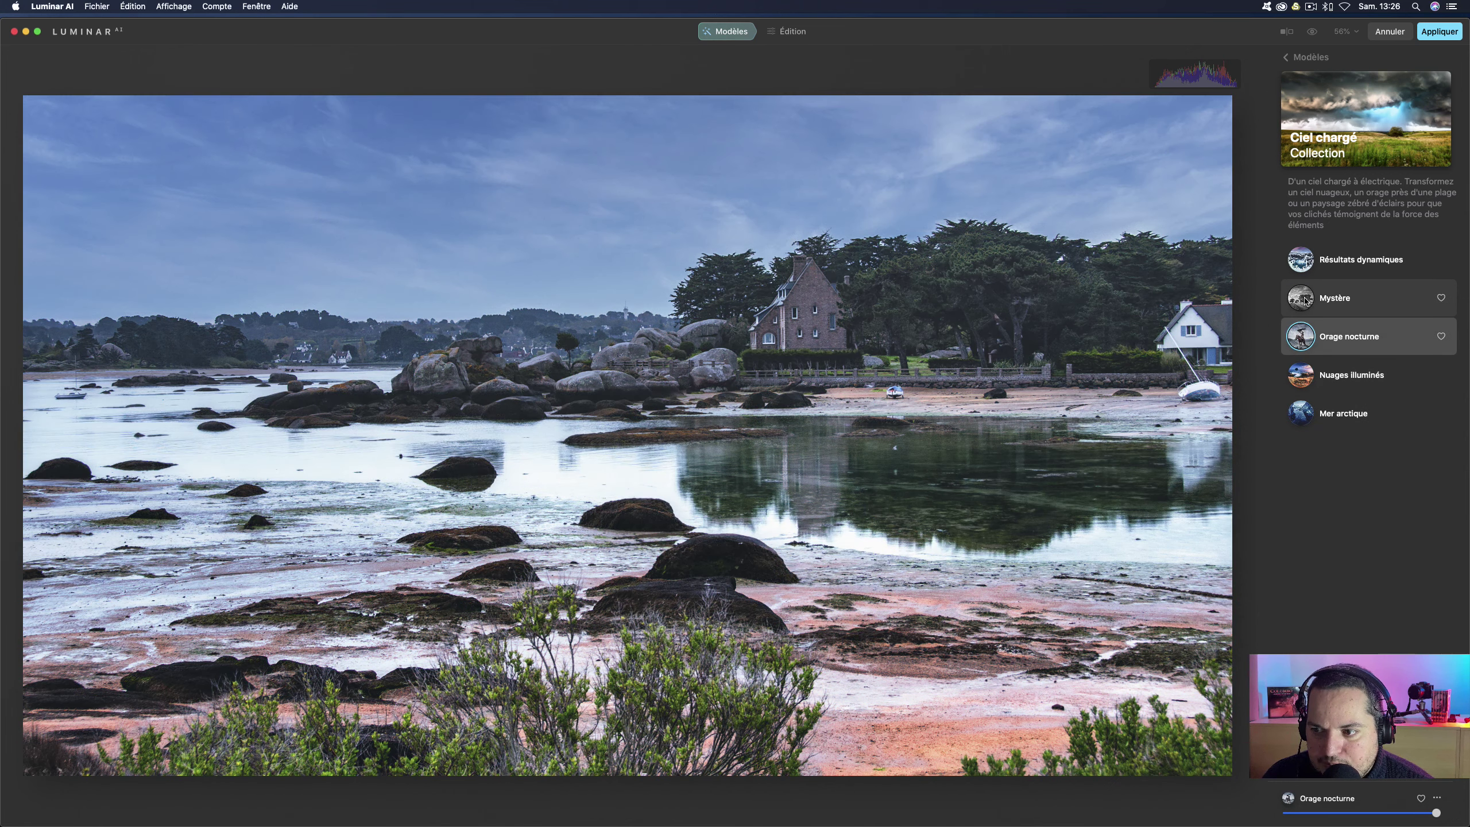
pyautogui.click(1305, 300)
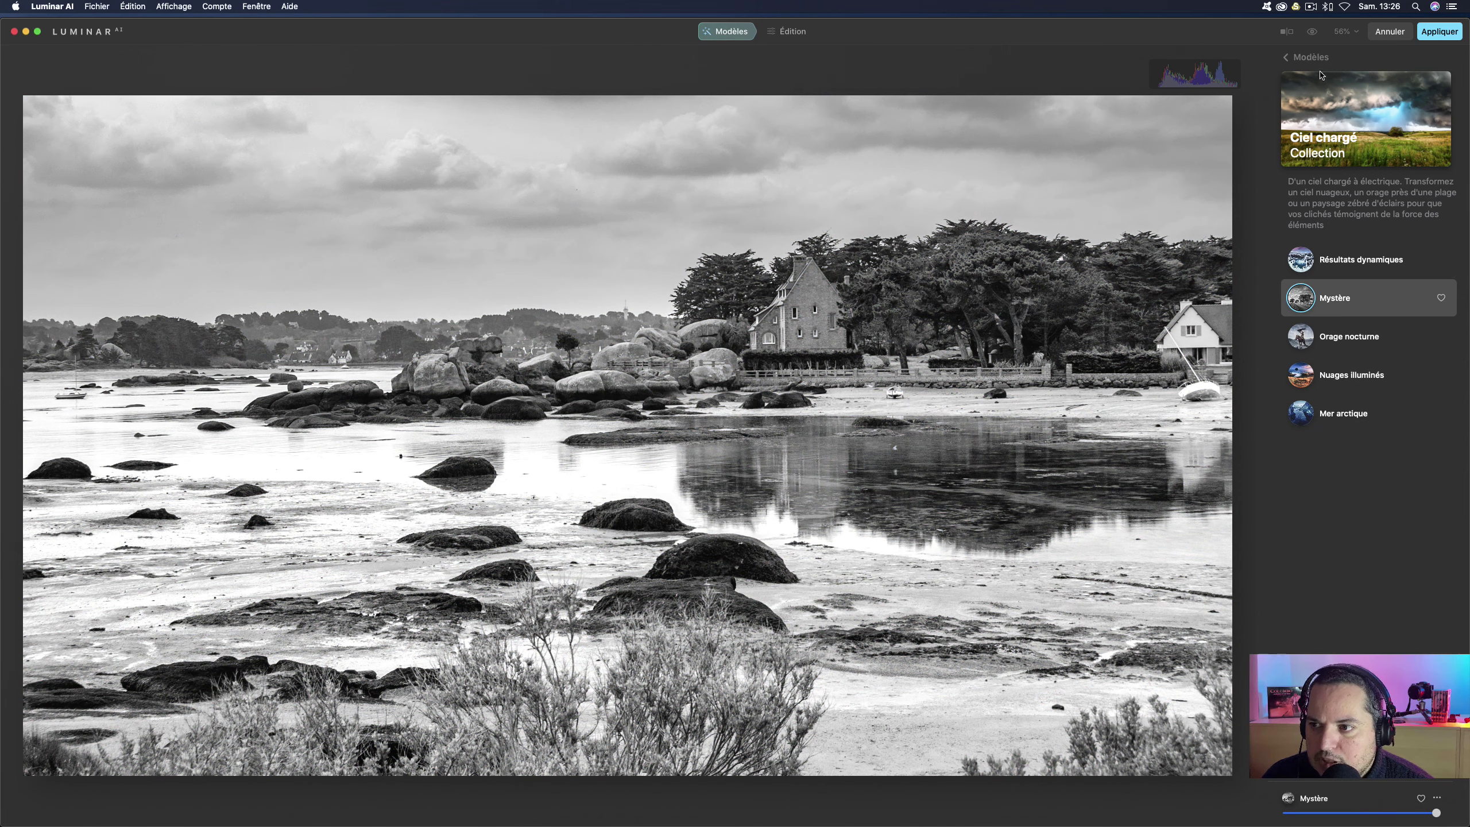
# - Open the Paysages simples template collection, try the Lumière nette template and compare it with the original photo
pyautogui.click(1289, 61)
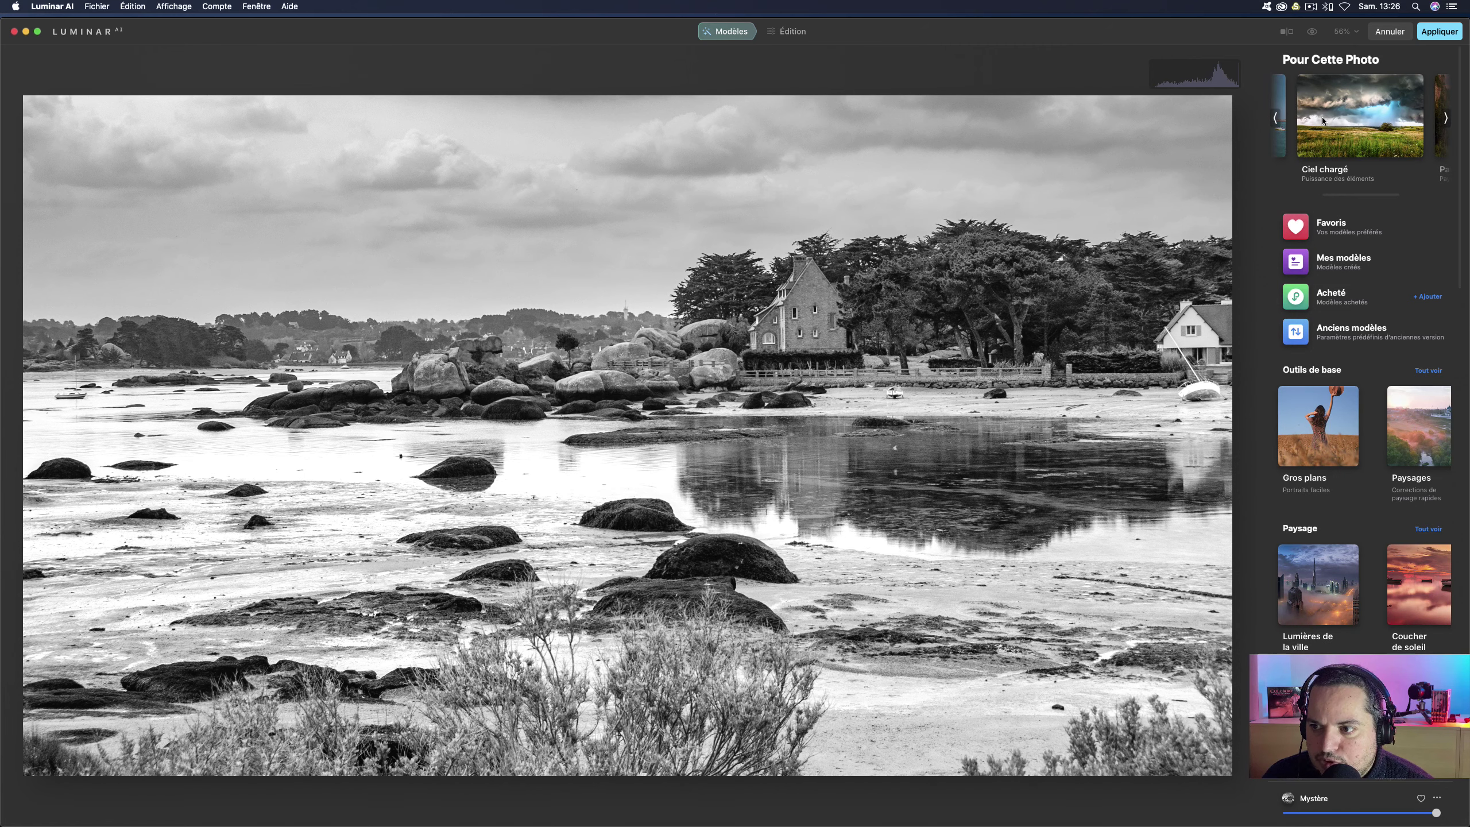
pyautogui.click(1442, 139)
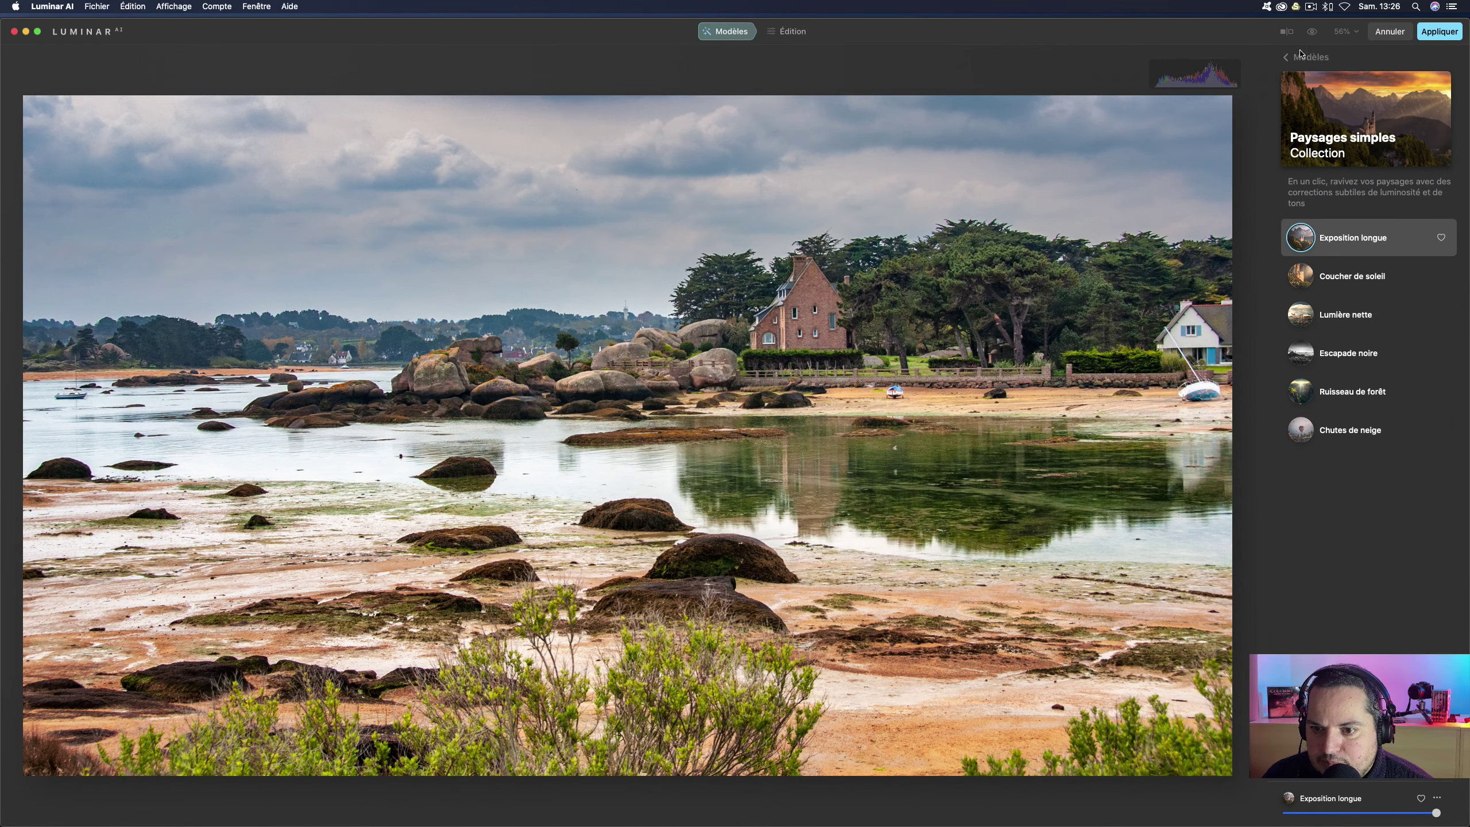
pyautogui.click(1305, 315)
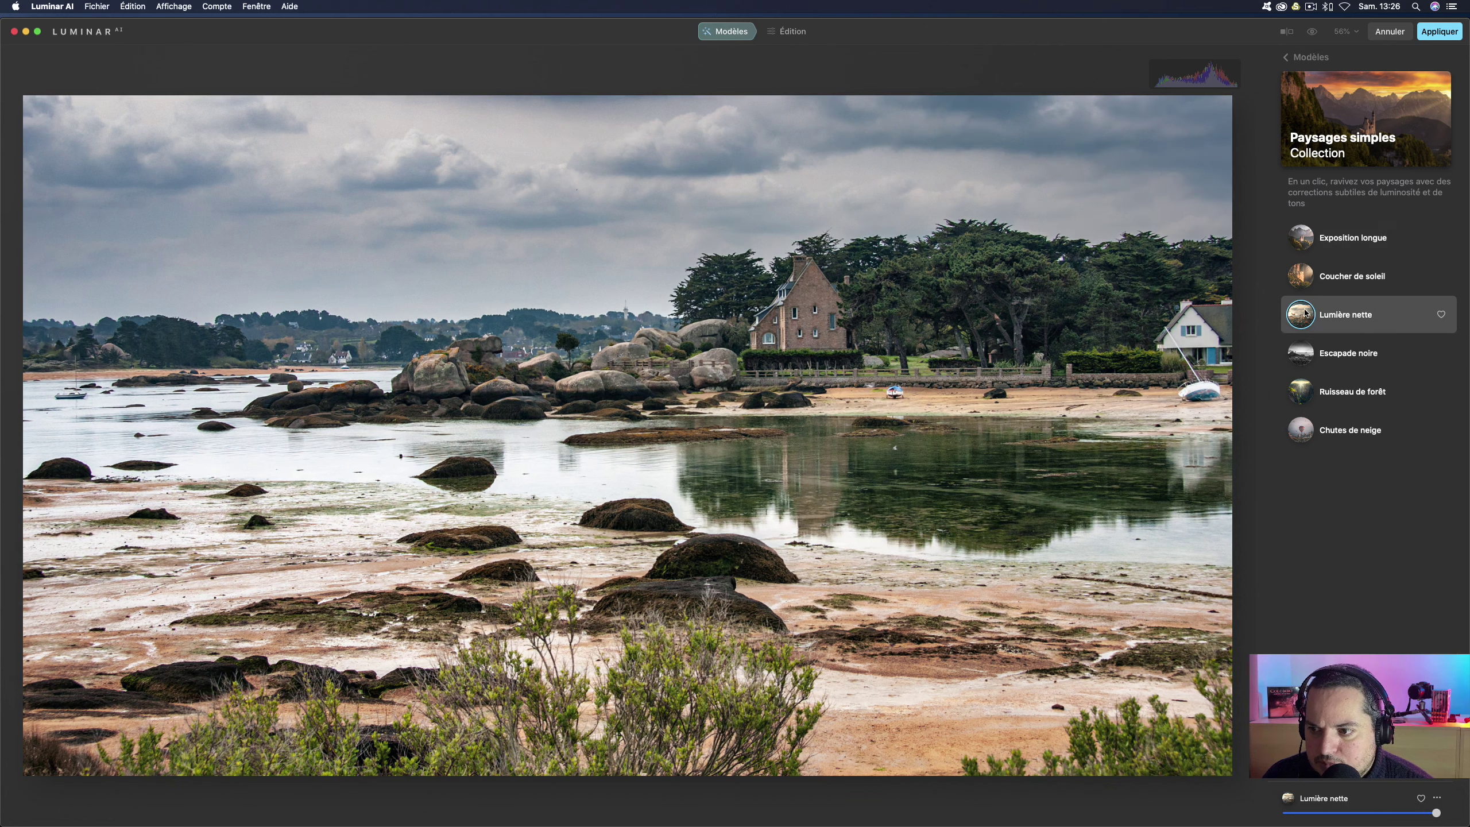
pyautogui.click(1313, 33)
pyautogui.click(1313, 32)
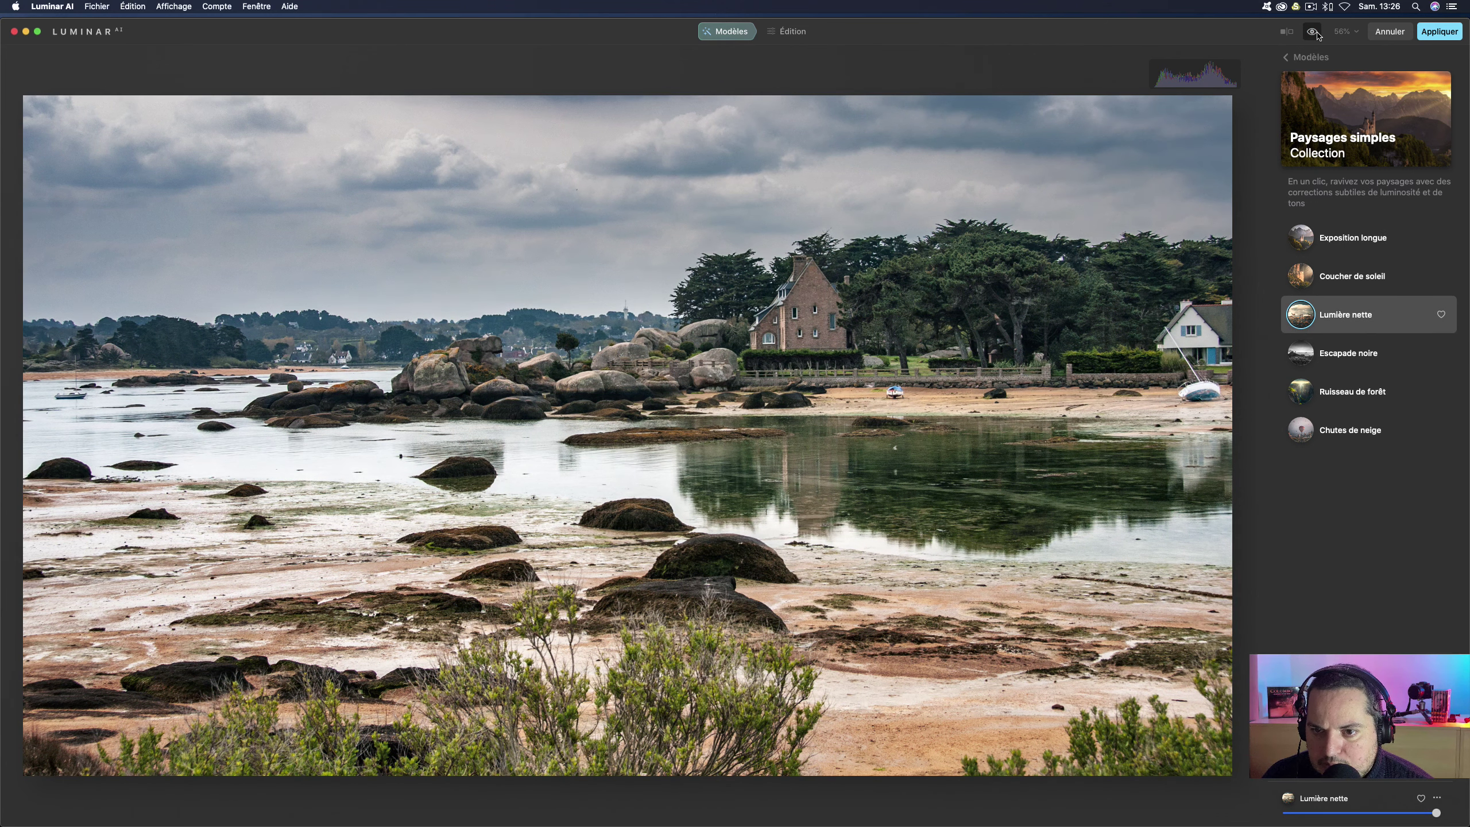
pyautogui.click(1314, 32)
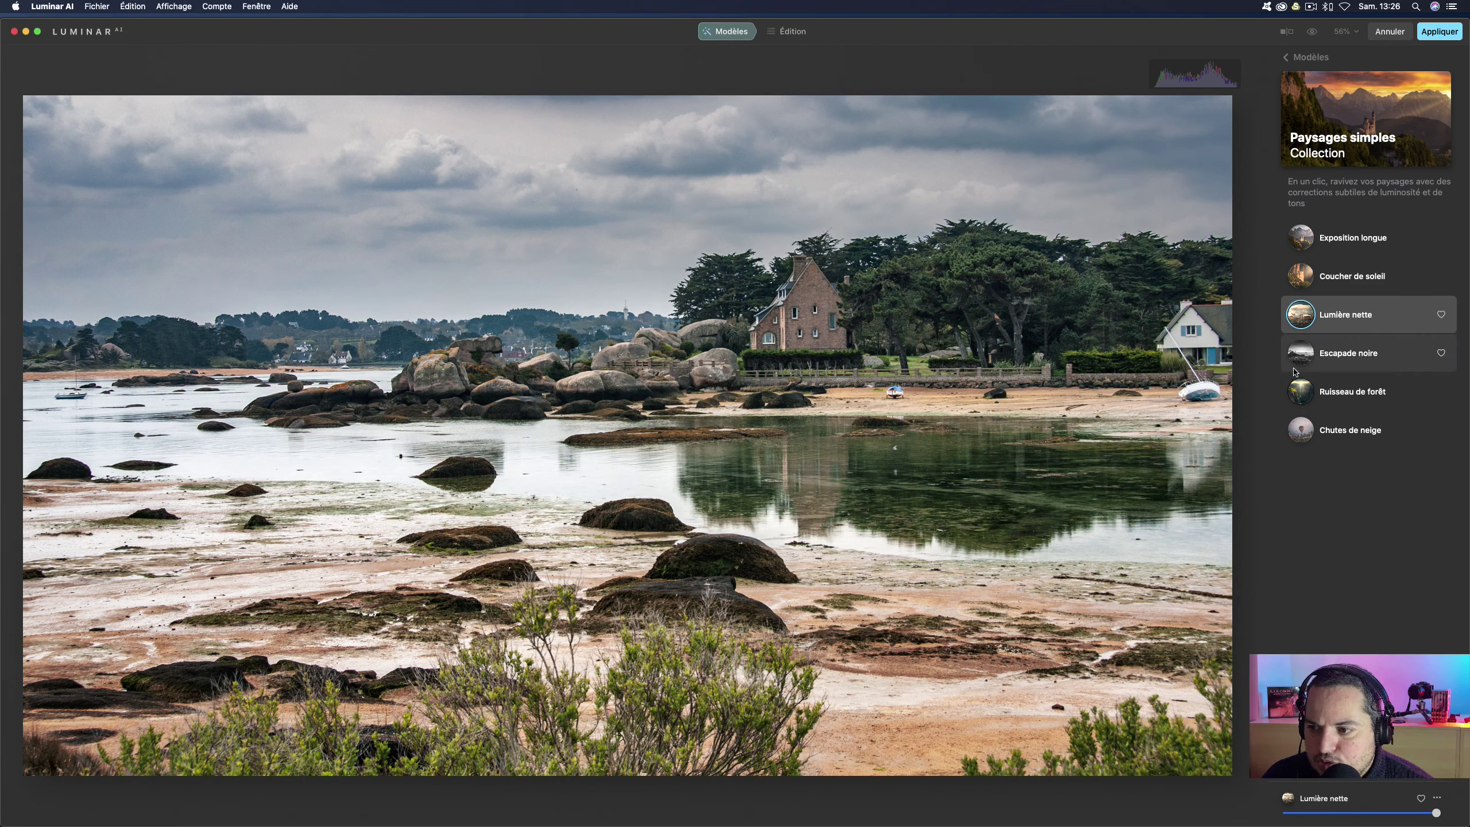
# - Compare the Ruisseau de forêt and Chutes de neige templates with the original photo, and keep Ruisseau de forêt applied
pyautogui.click(1304, 394)
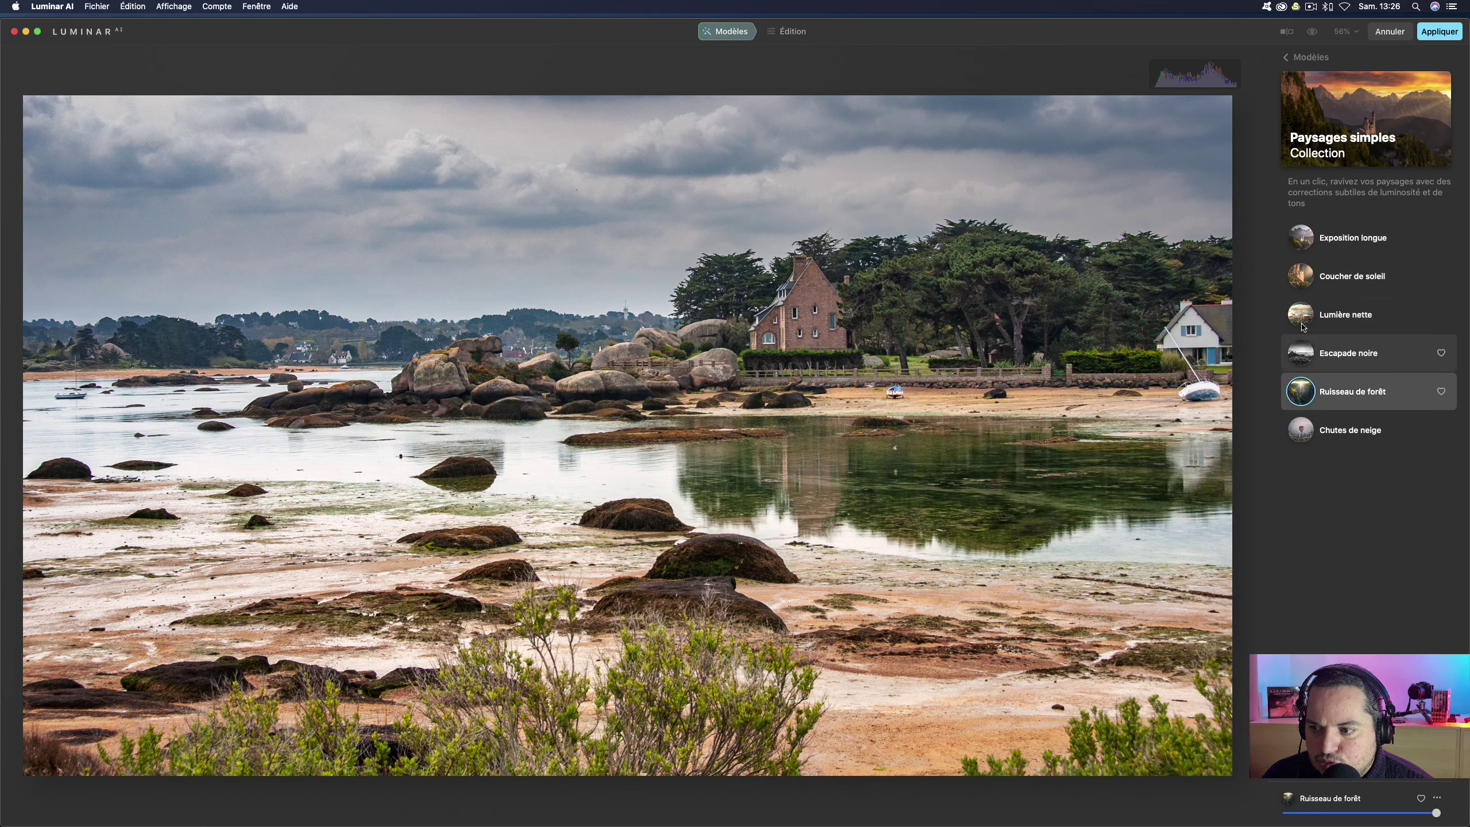
pyautogui.click(1310, 32)
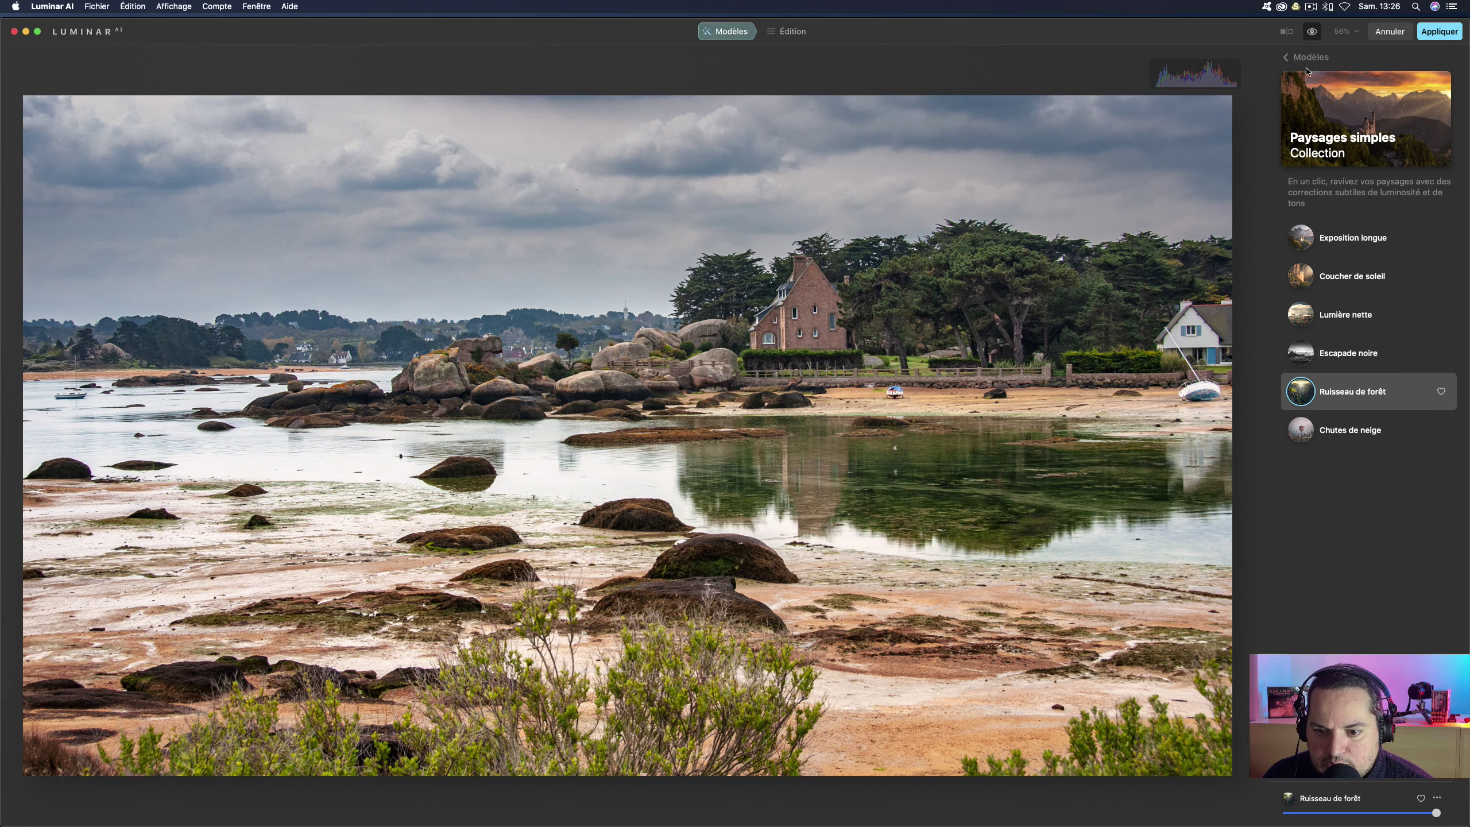
pyautogui.click(1292, 434)
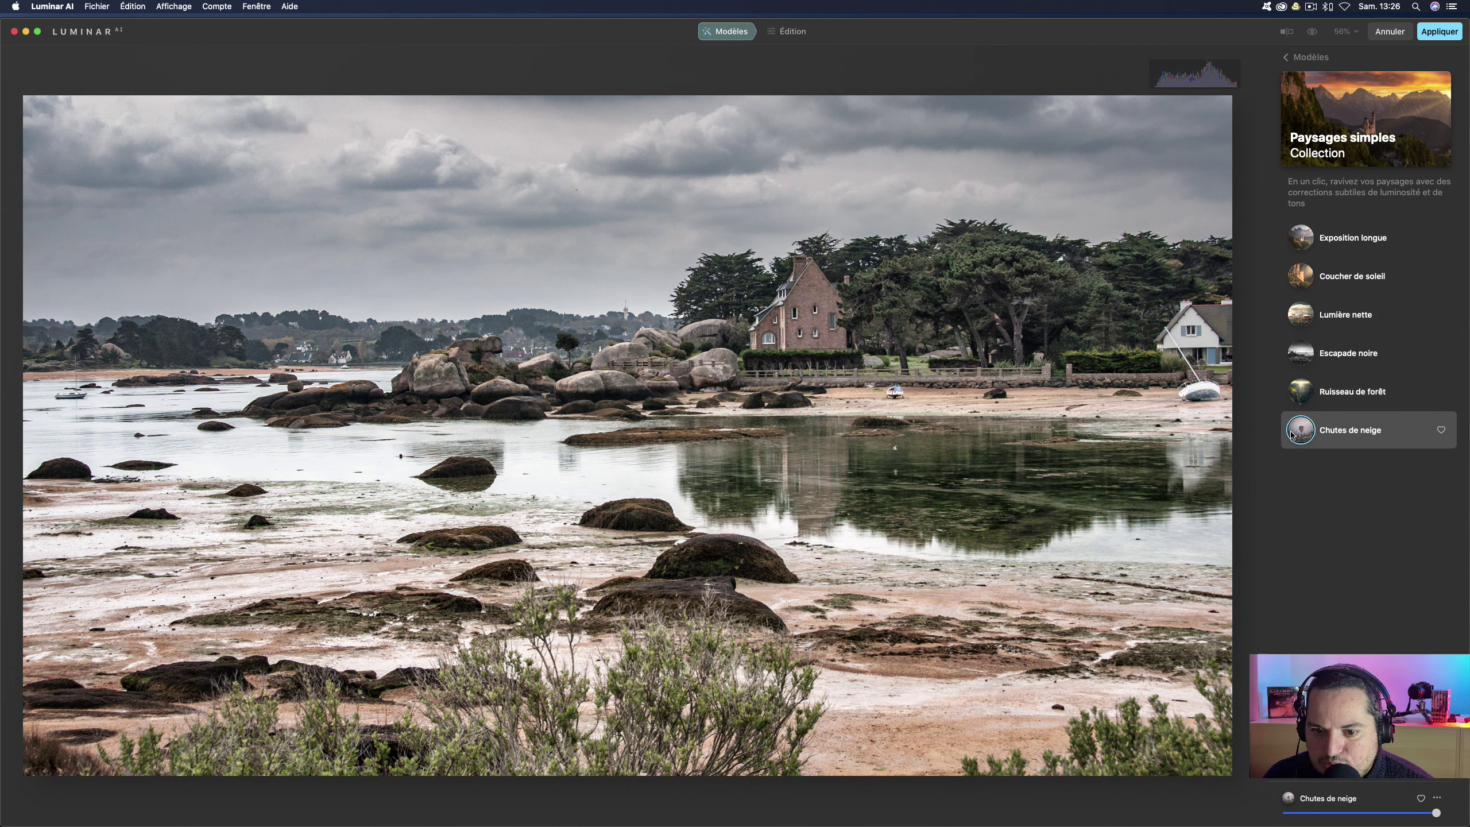
pyautogui.click(1311, 32)
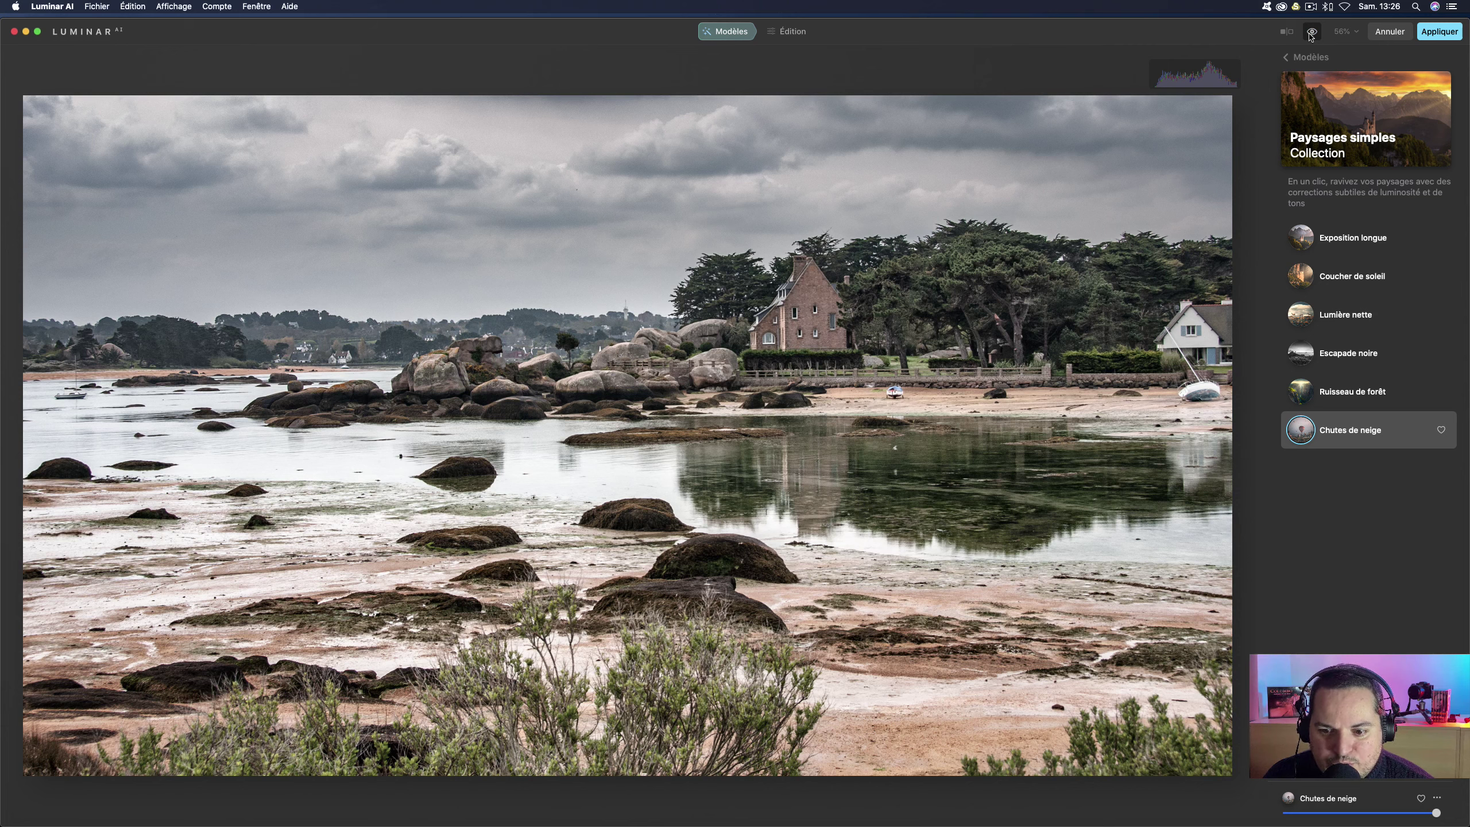
pyautogui.click(1302, 395)
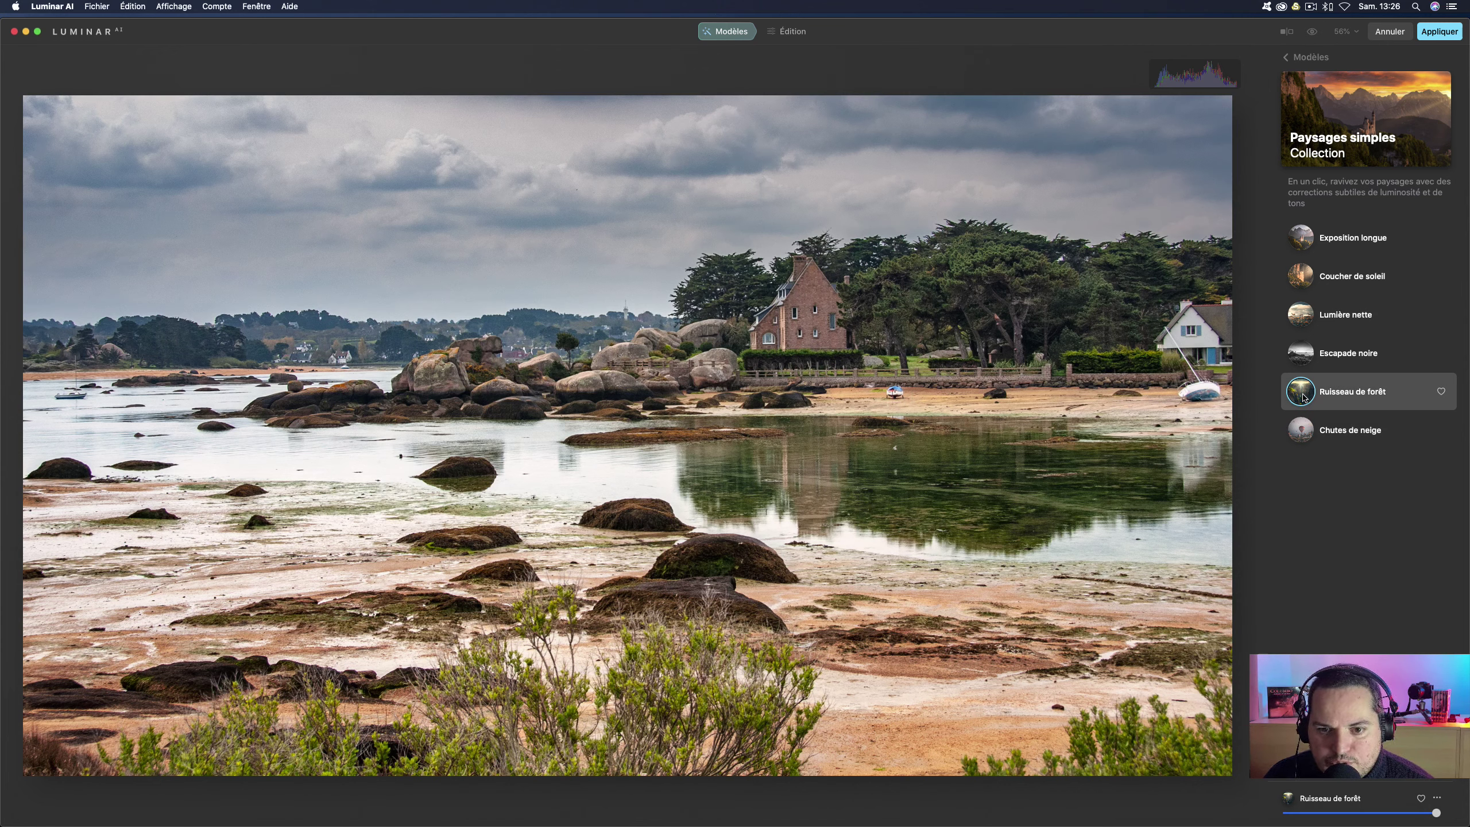
# - Add an Éclat effect of type Flou artistique with a quantity of 35, and compare the result with the original photo
pyautogui.click(789, 31)
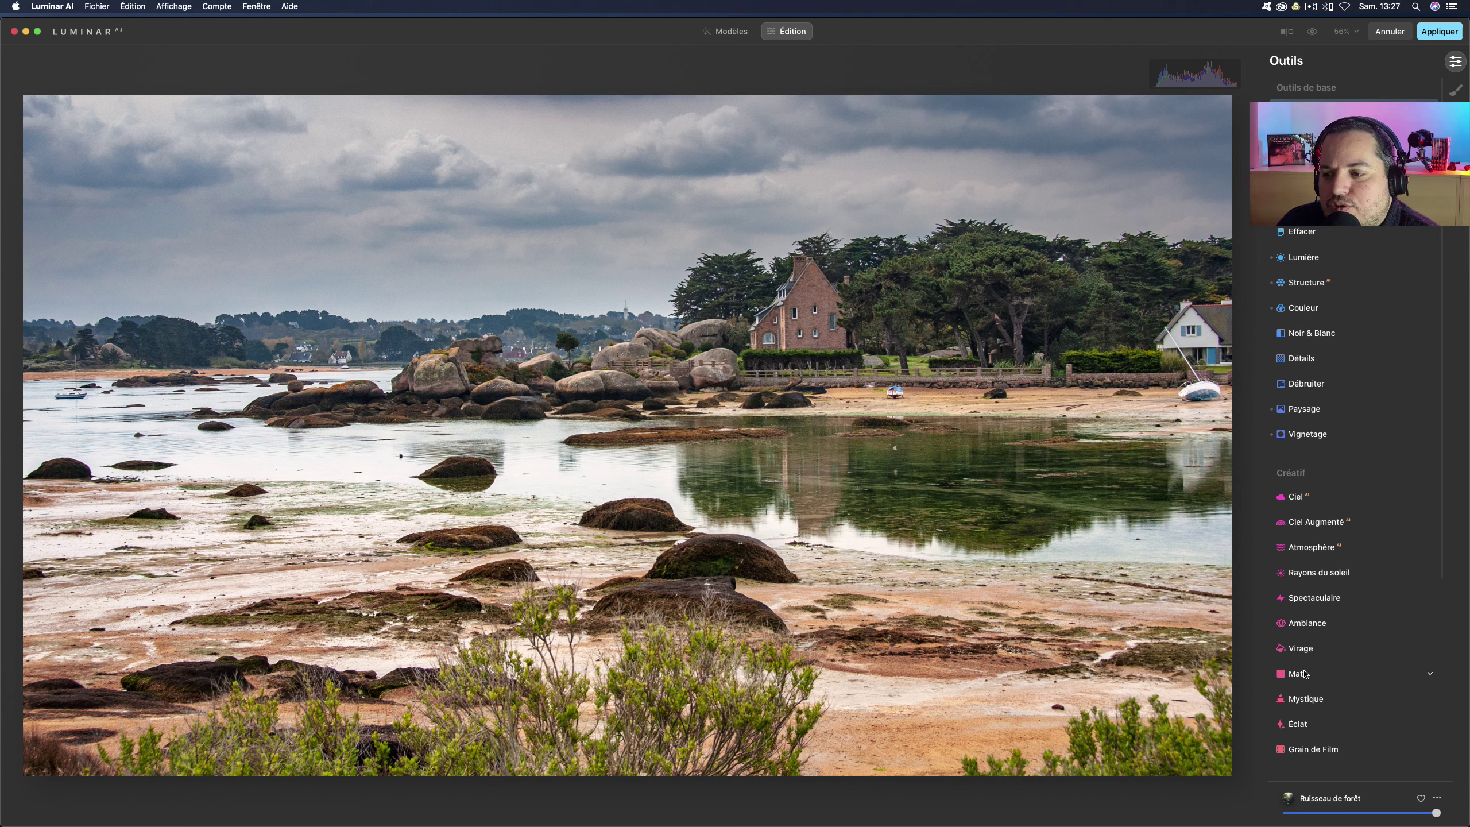
pyautogui.scroll(-3, 1309, 653)
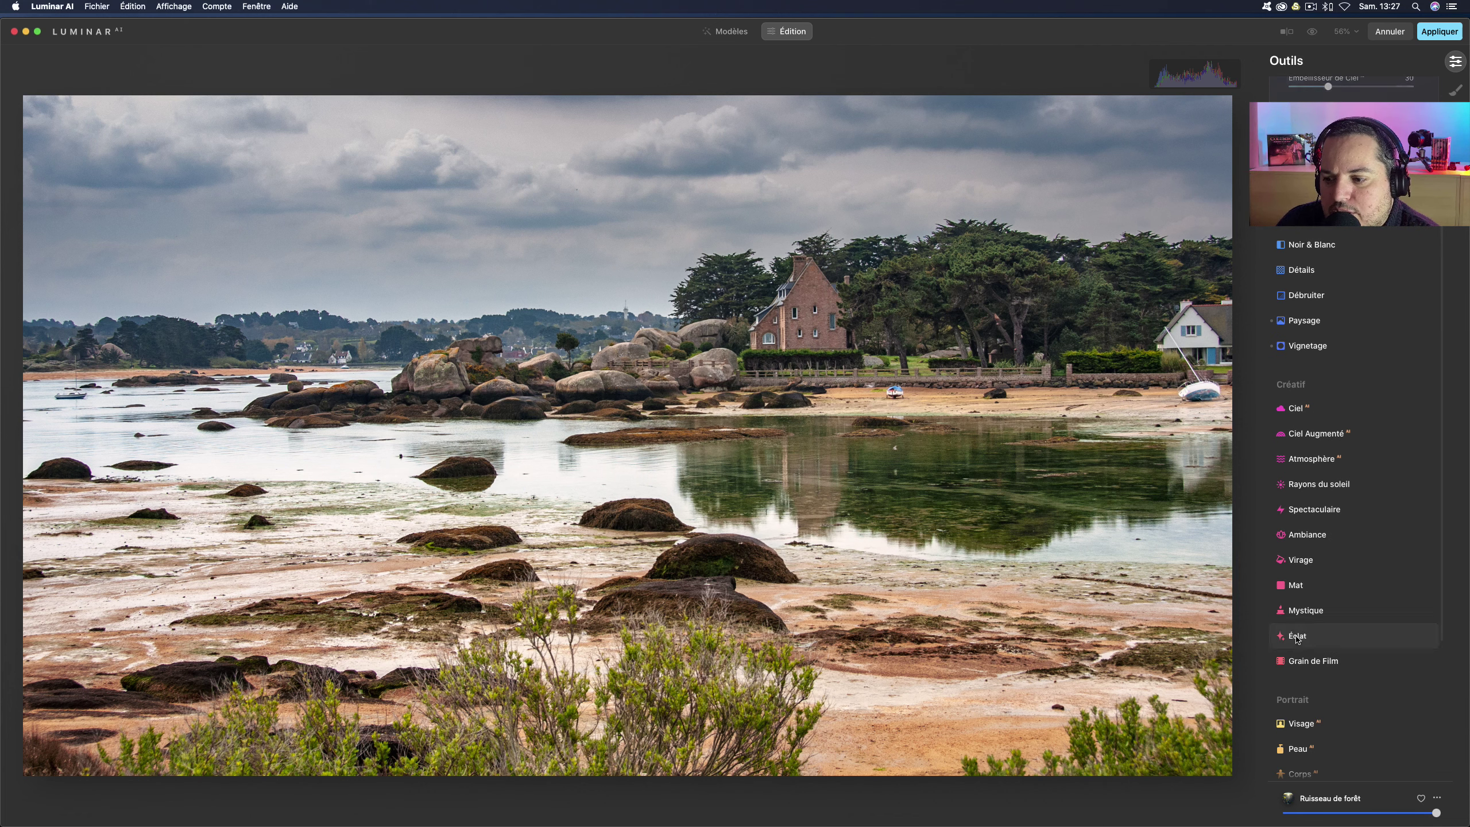
pyautogui.click(1305, 630)
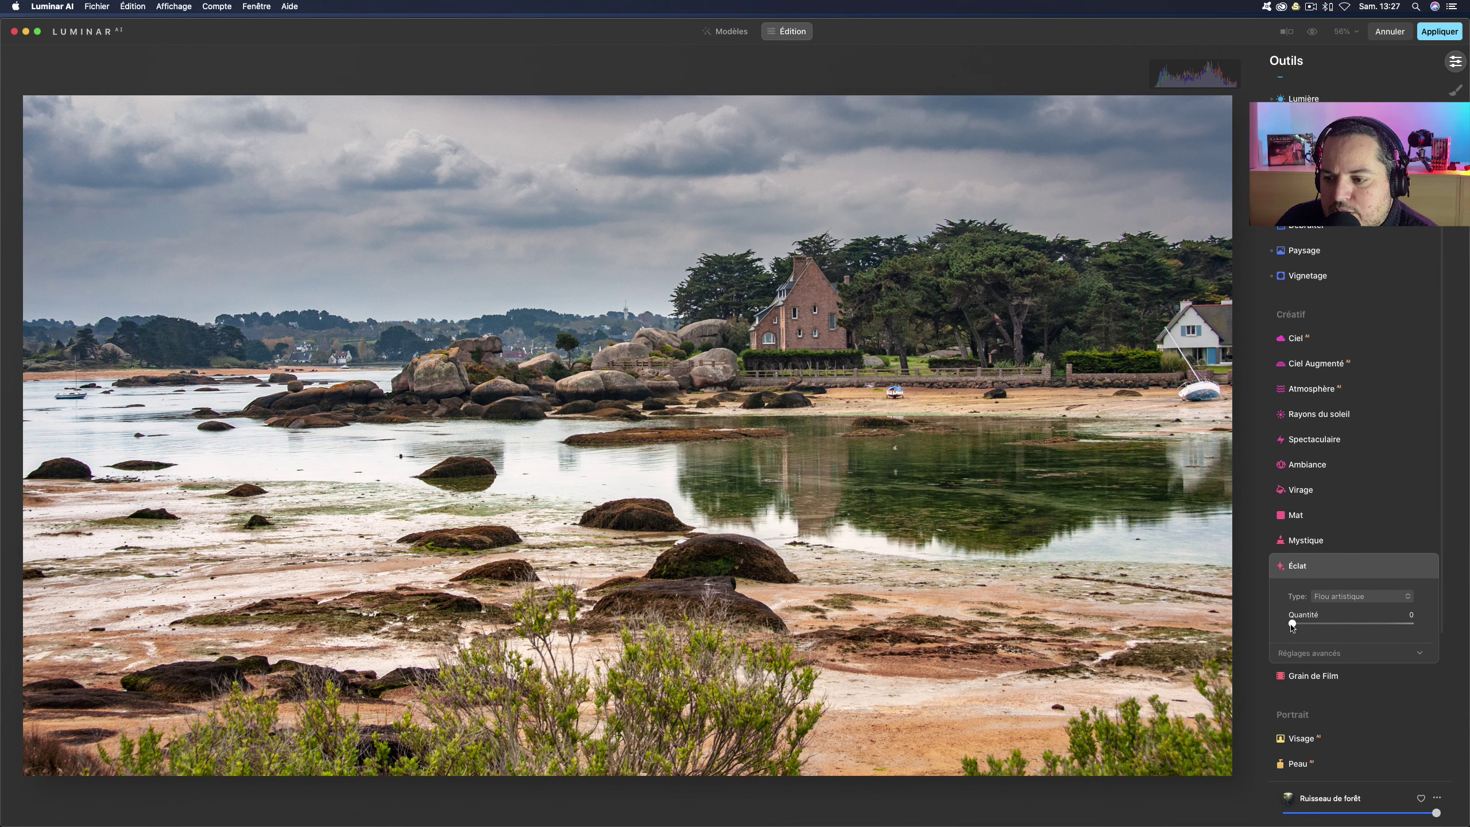
pyautogui.moveTo(1293, 623); pyautogui.dragTo(1338, 627)
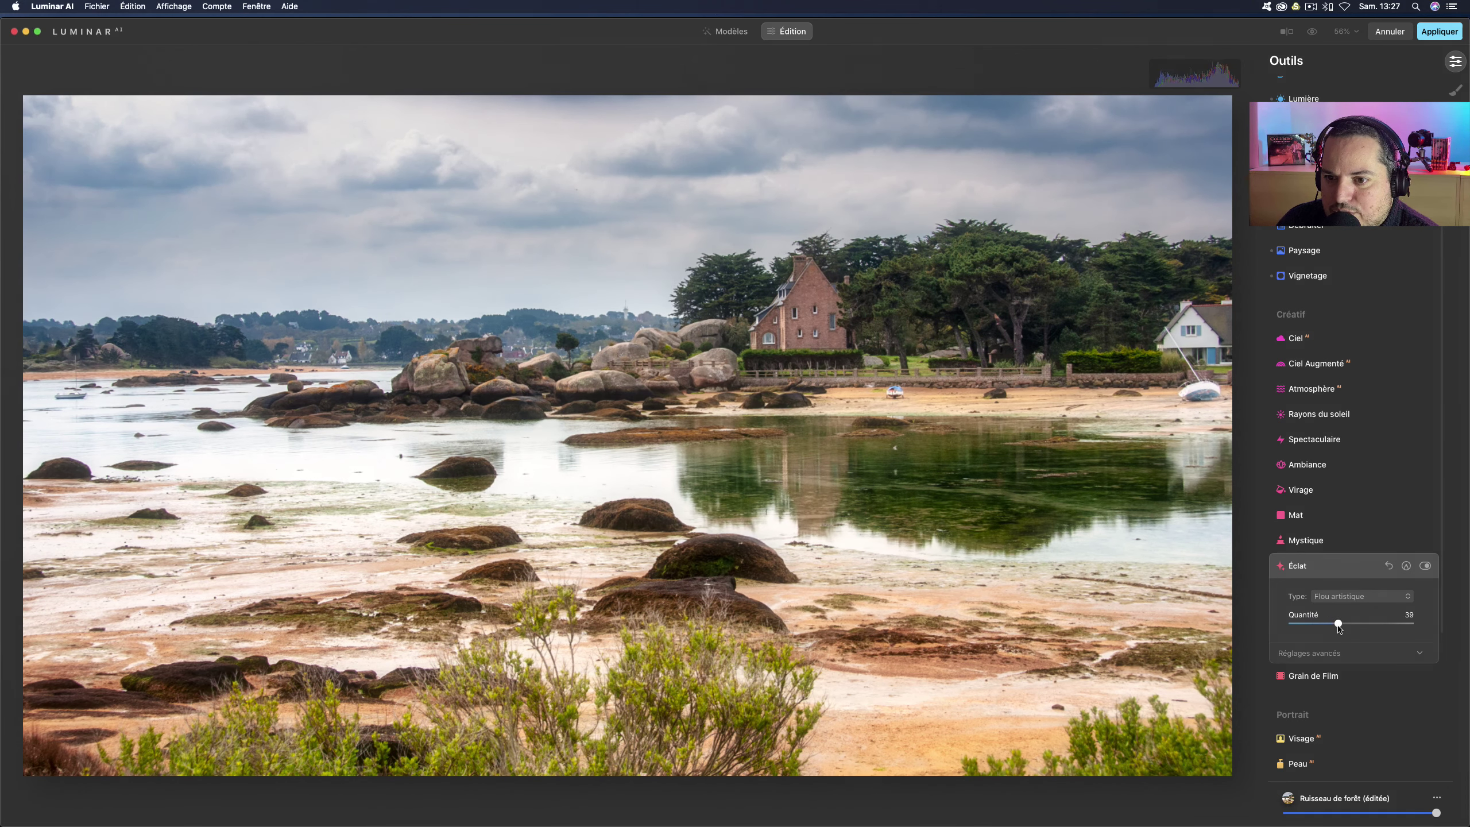
pyautogui.click(1425, 567)
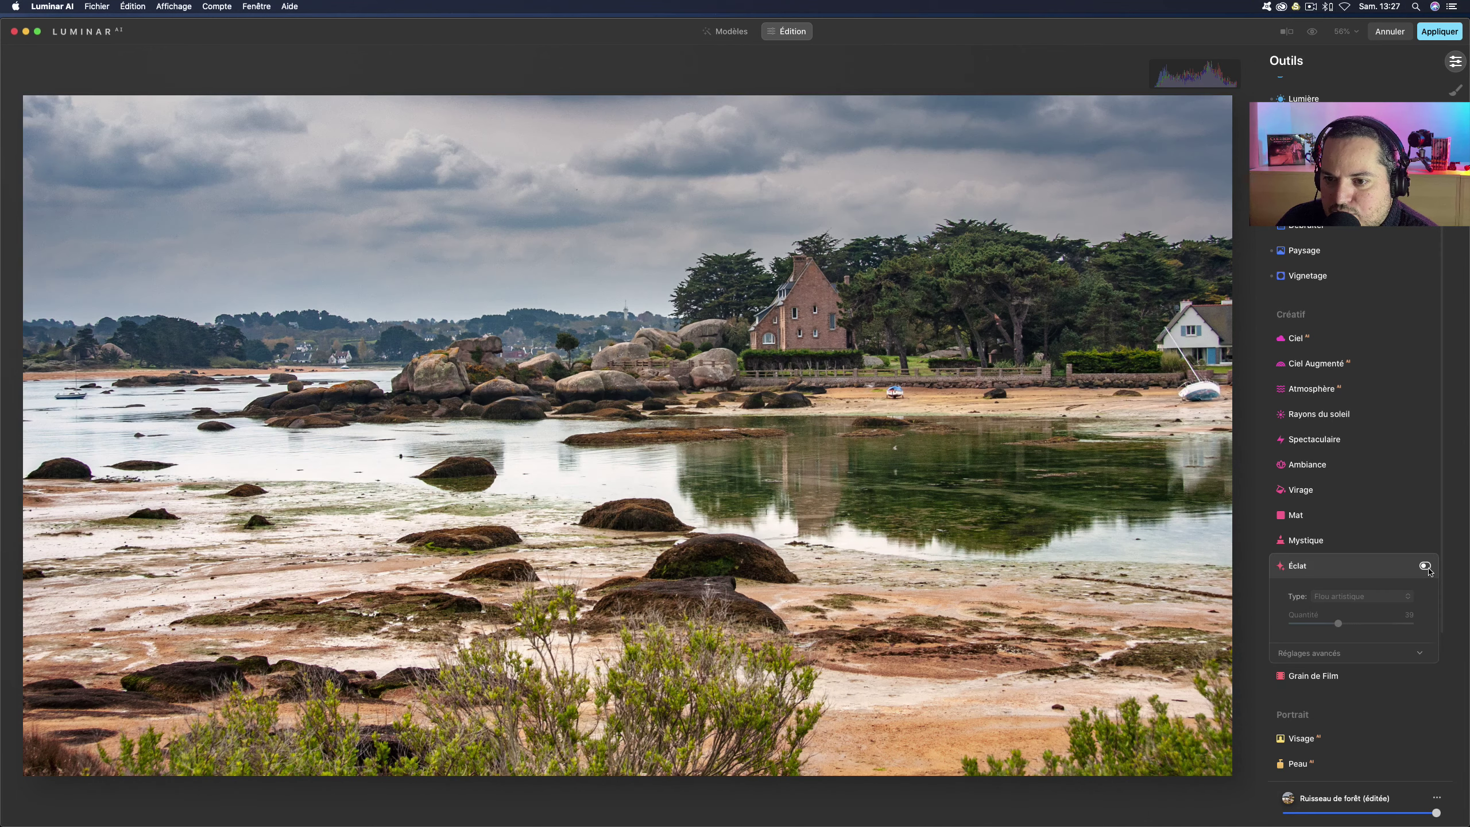
pyautogui.click(1425, 567)
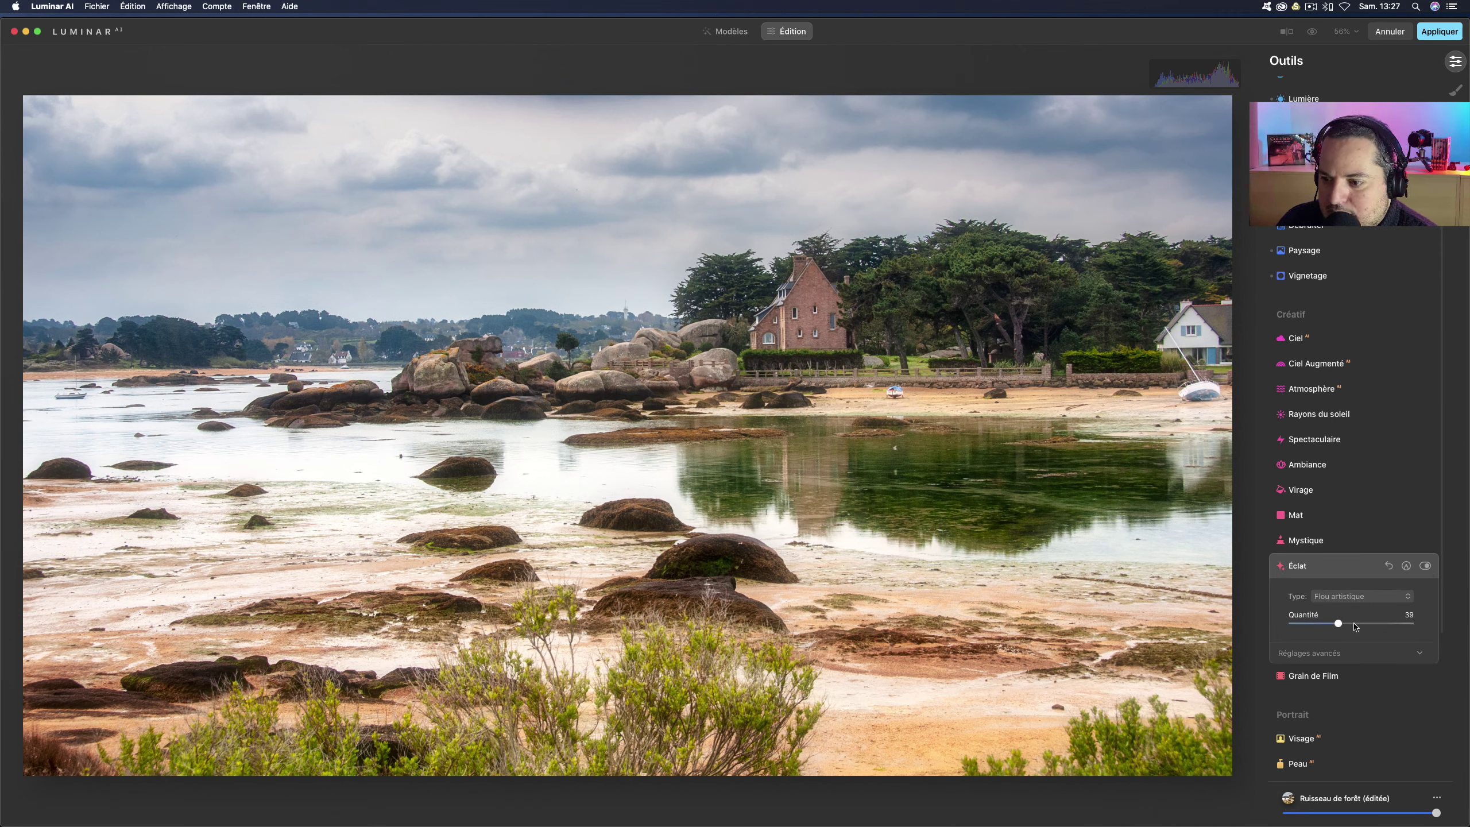
pyautogui.moveTo(1341, 626); pyautogui.dragTo(1336, 626)
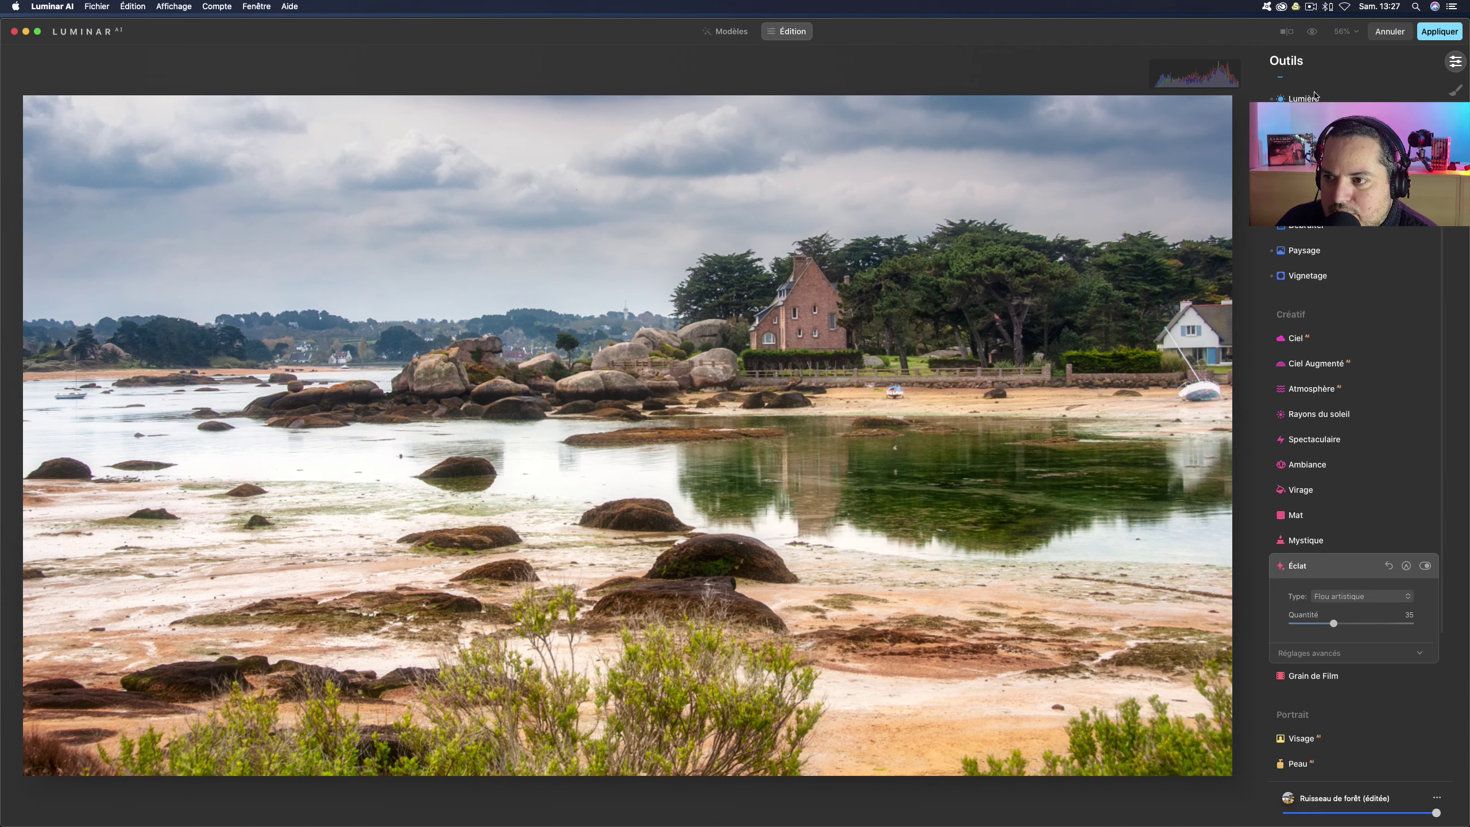
pyautogui.click(1311, 31)
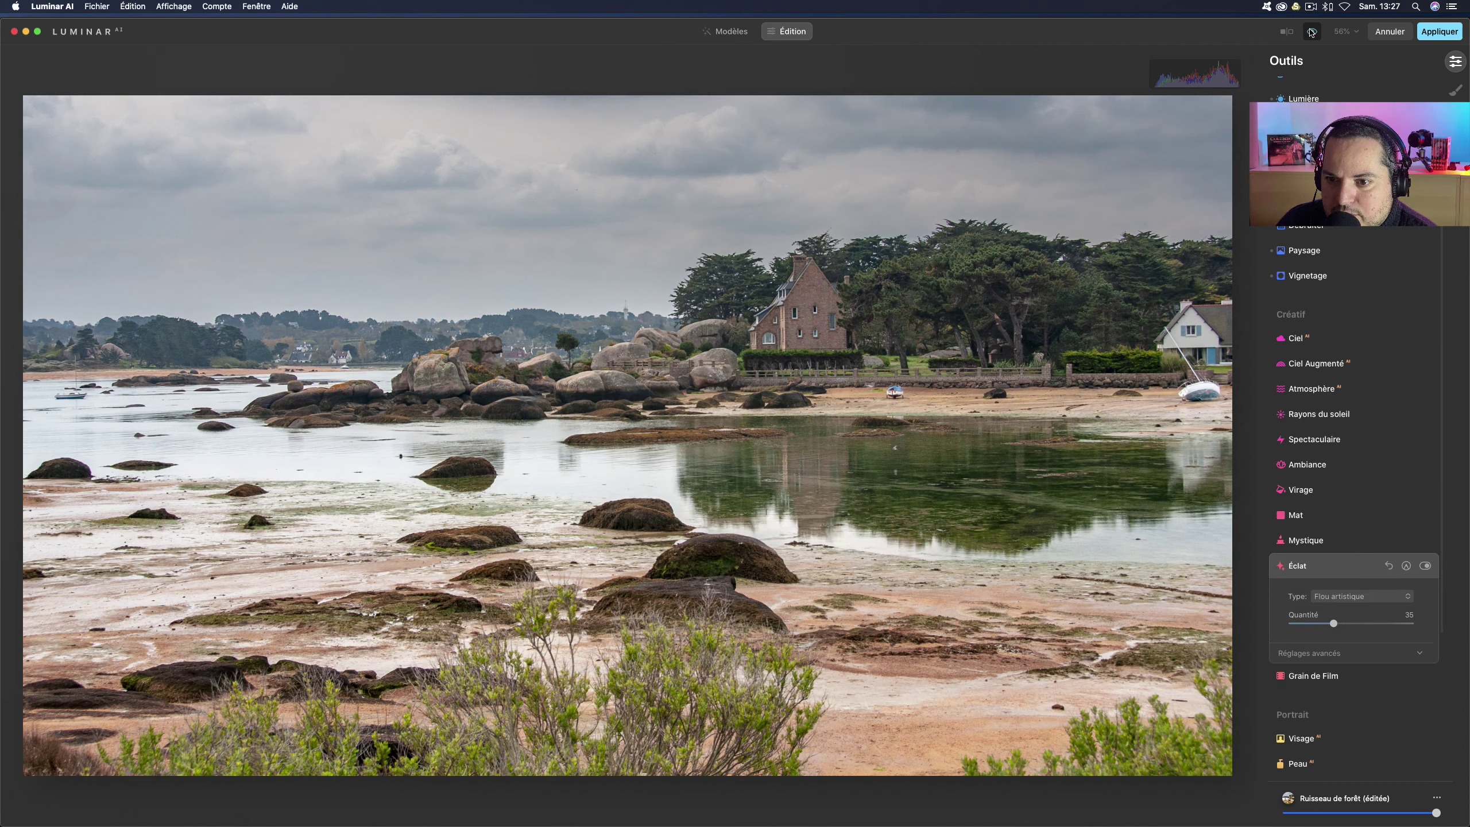
pyautogui.click(1311, 31)
pyautogui.click(1311, 31)
pyautogui.click(1311, 31)
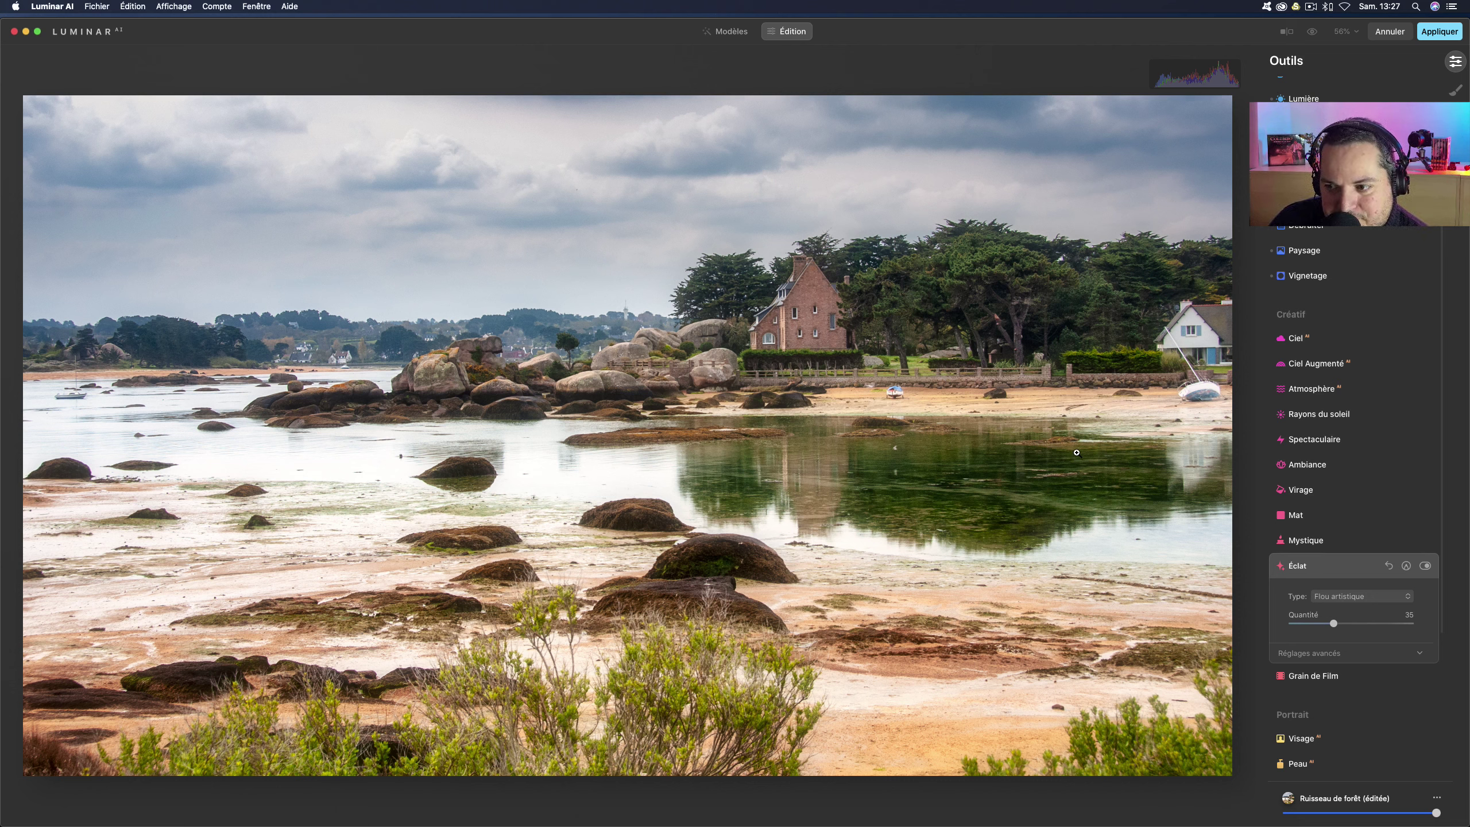
# - In Harmonie de couleurs, set Éclat to 14 and Image chaleureuse to 13, and slightly lower the Ruisseau de forêt template's strength
pyautogui.scroll(-5, 1325, 606)
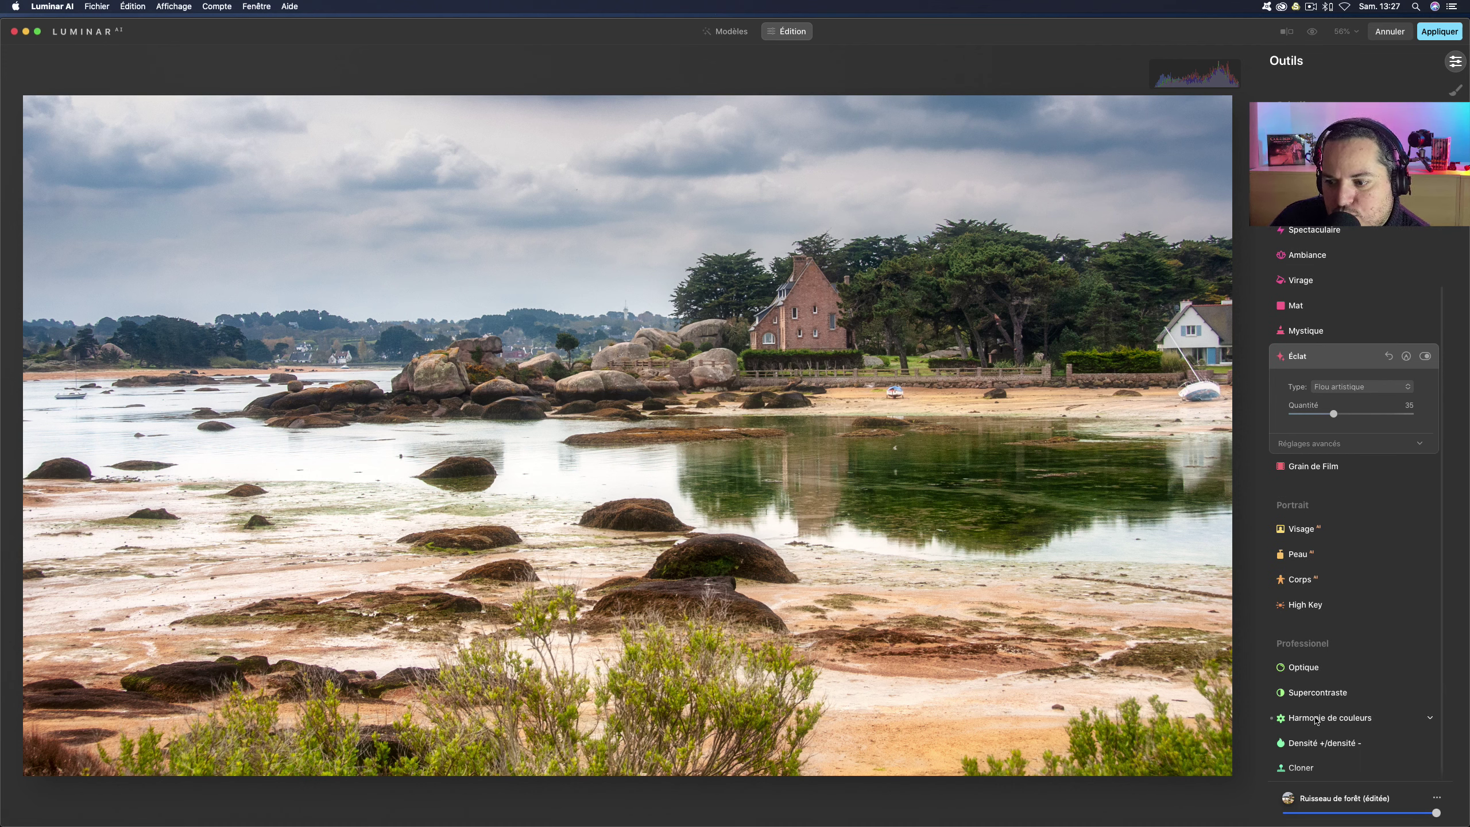
pyautogui.click(1317, 717)
pyautogui.moveTo(1351, 672)
pyautogui.mouseDown()
pyautogui.moveTo(1375, 672)
pyautogui.moveTo(1360, 673)
pyautogui.moveTo(1362, 701)
pyautogui.moveTo(1360, 672)
pyautogui.mouseUp()
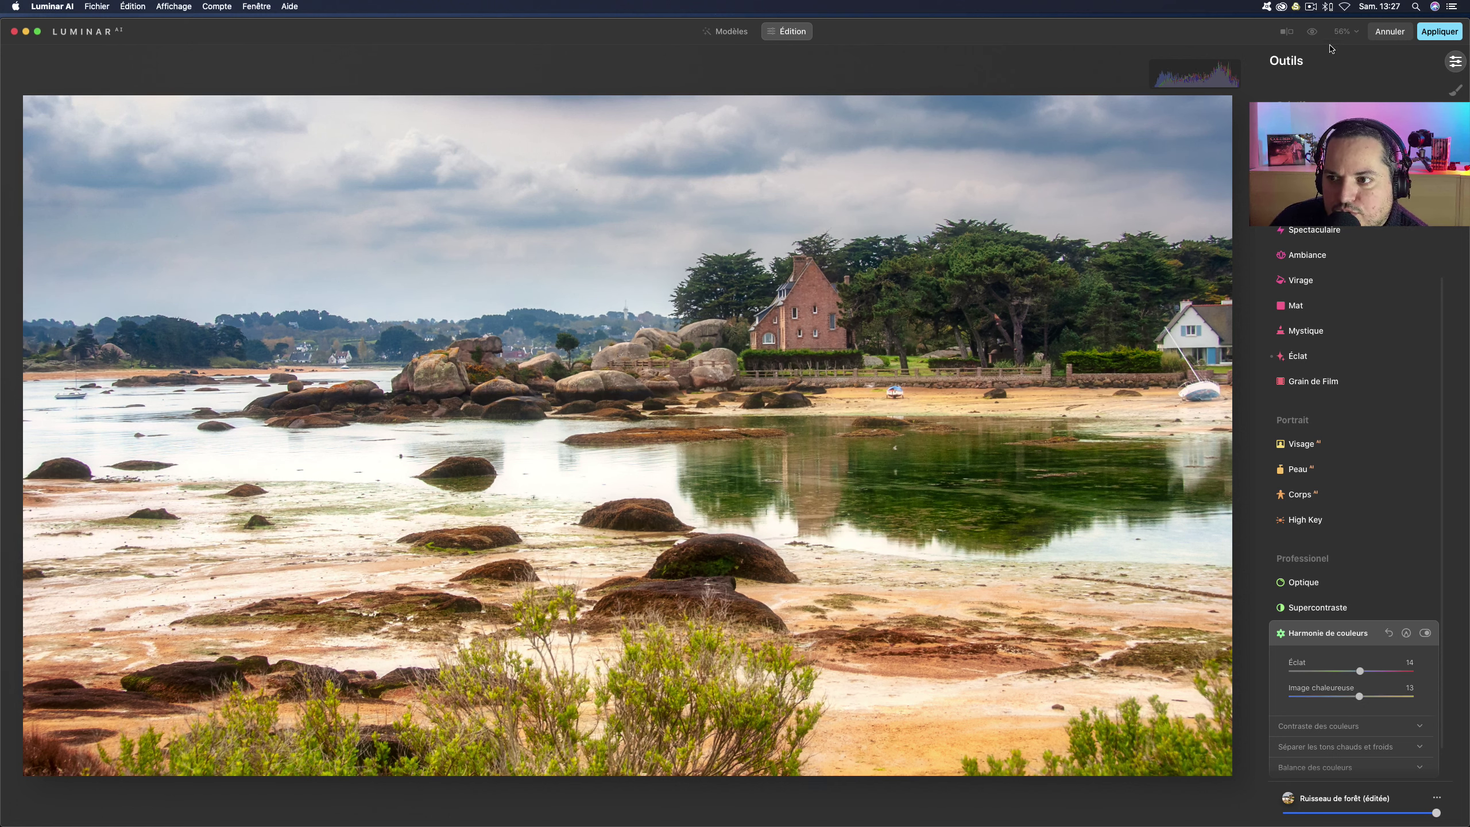
pyautogui.click(1312, 31)
pyautogui.click(1312, 32)
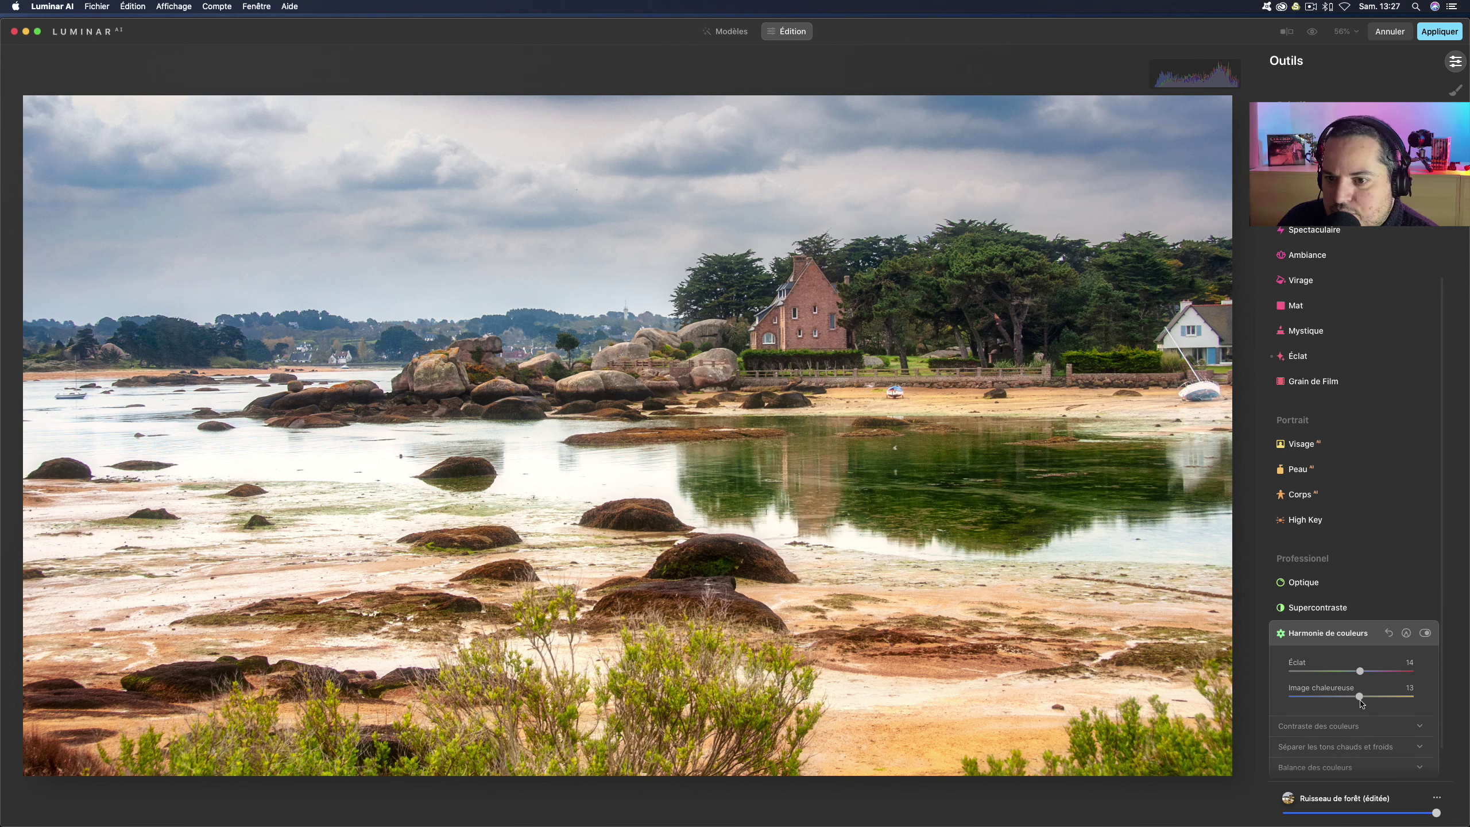
pyautogui.moveTo(1435, 814)
pyautogui.mouseDown()
pyautogui.moveTo(1376, 814)
pyautogui.moveTo(1416, 814)
pyautogui.mouseUp()
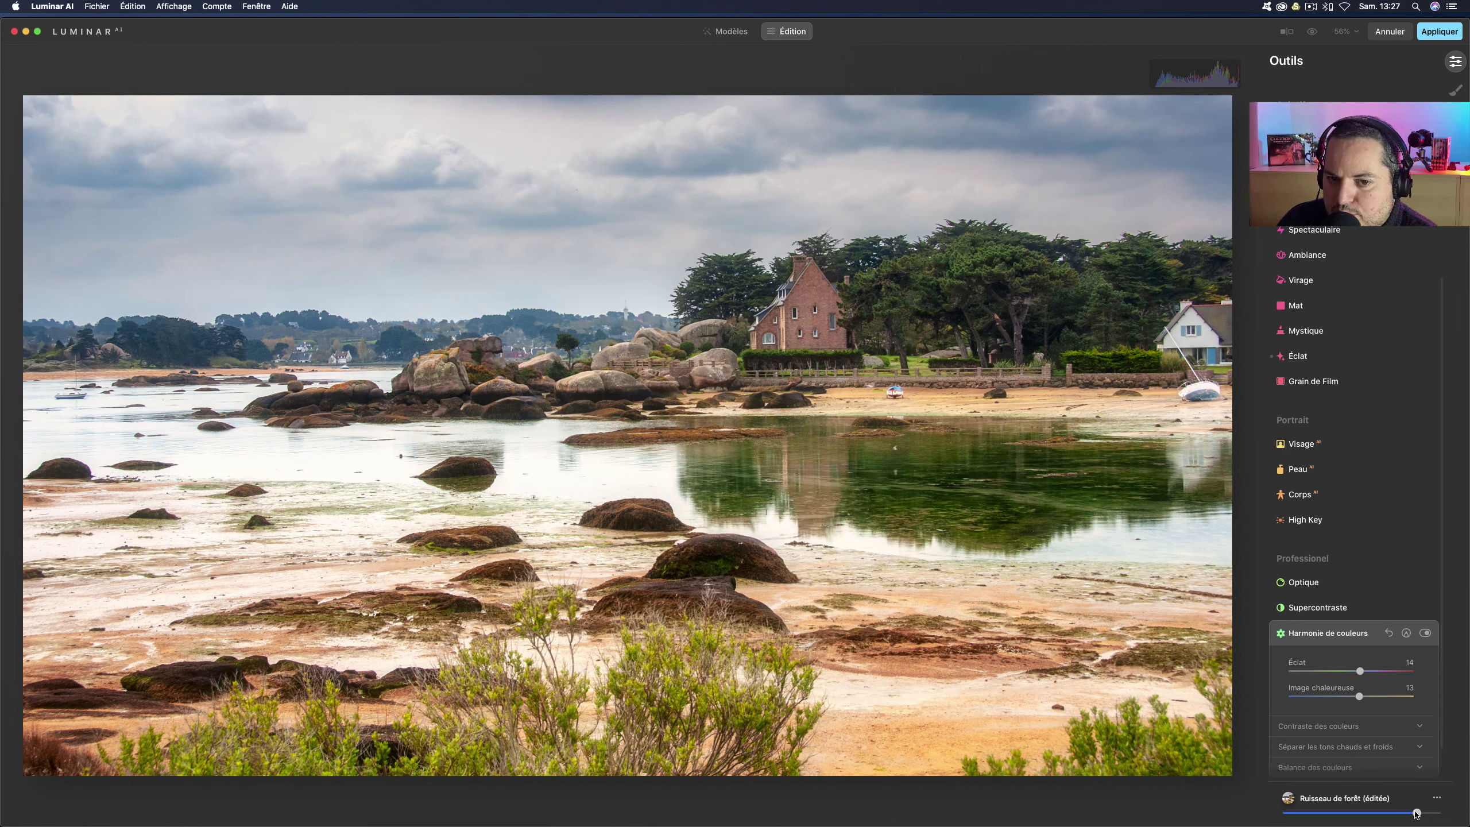
# - Add a strong Vignetage with a Quantité of -100, a Taille of 0 and a Progressivité of 100
pyautogui.scroll(5, 1342, 395)
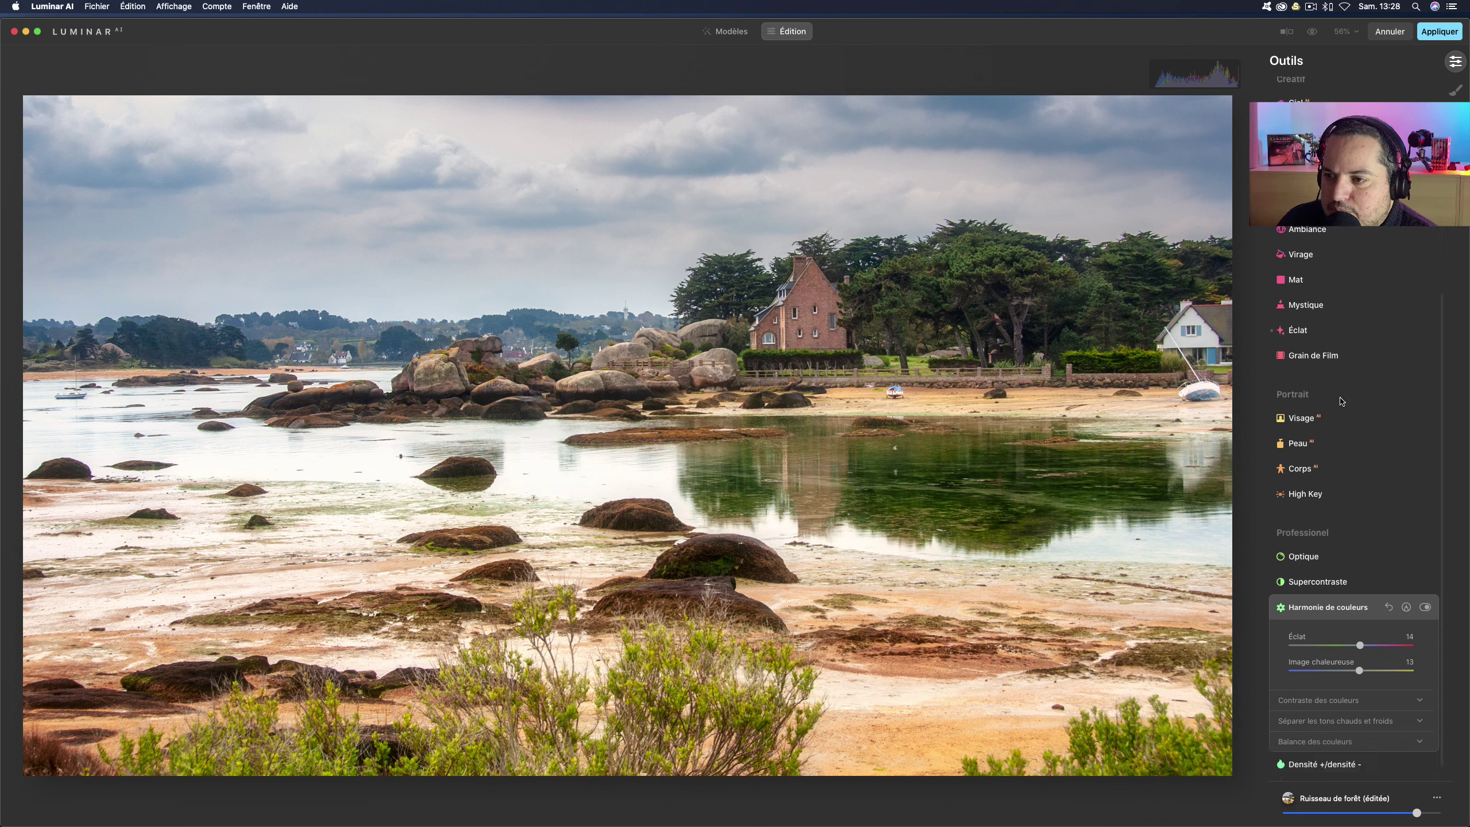
pyautogui.click(1306, 304)
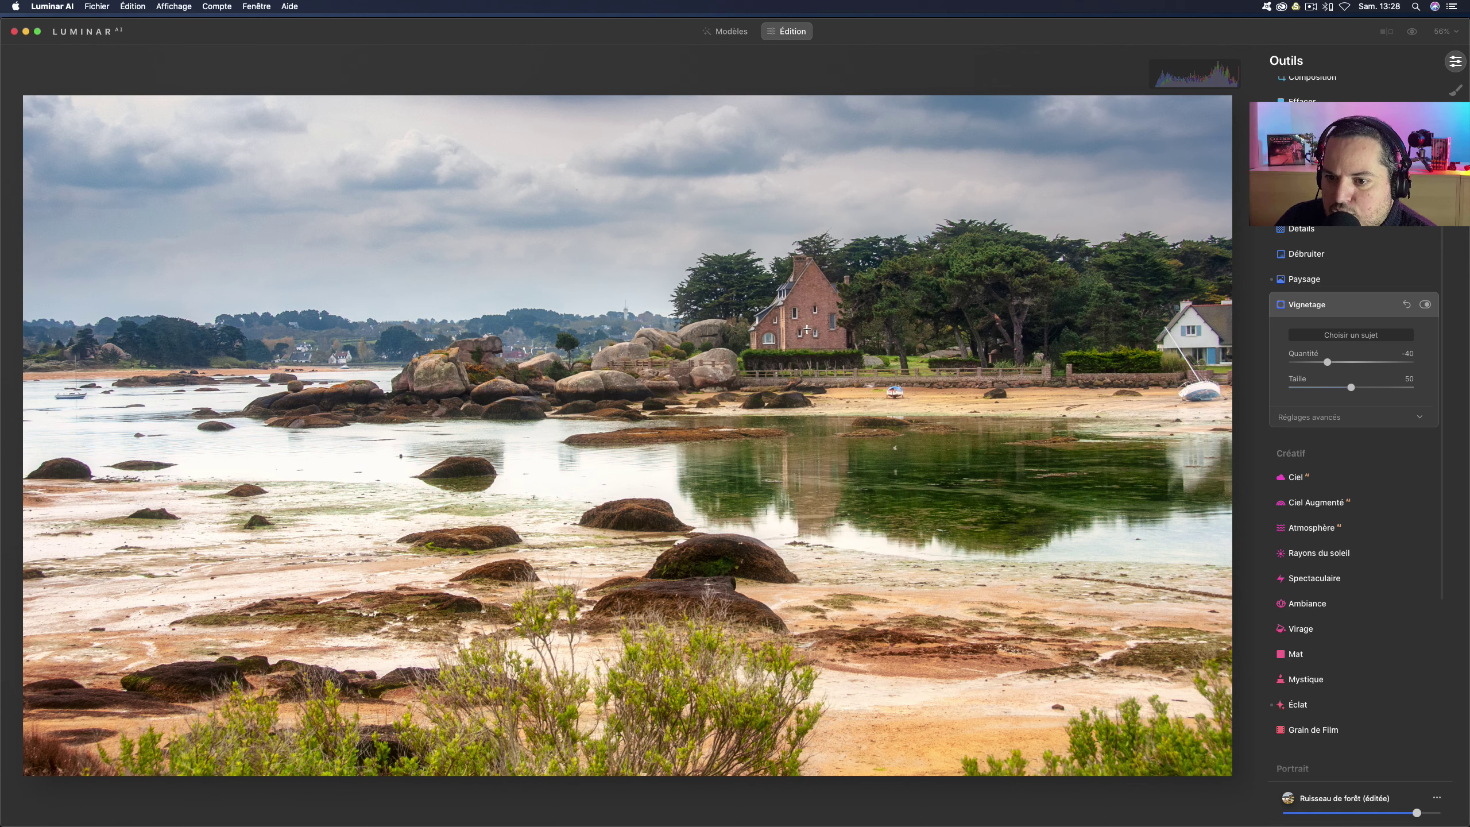
pyautogui.moveTo(1319, 363); pyautogui.dragTo(1181, 393)
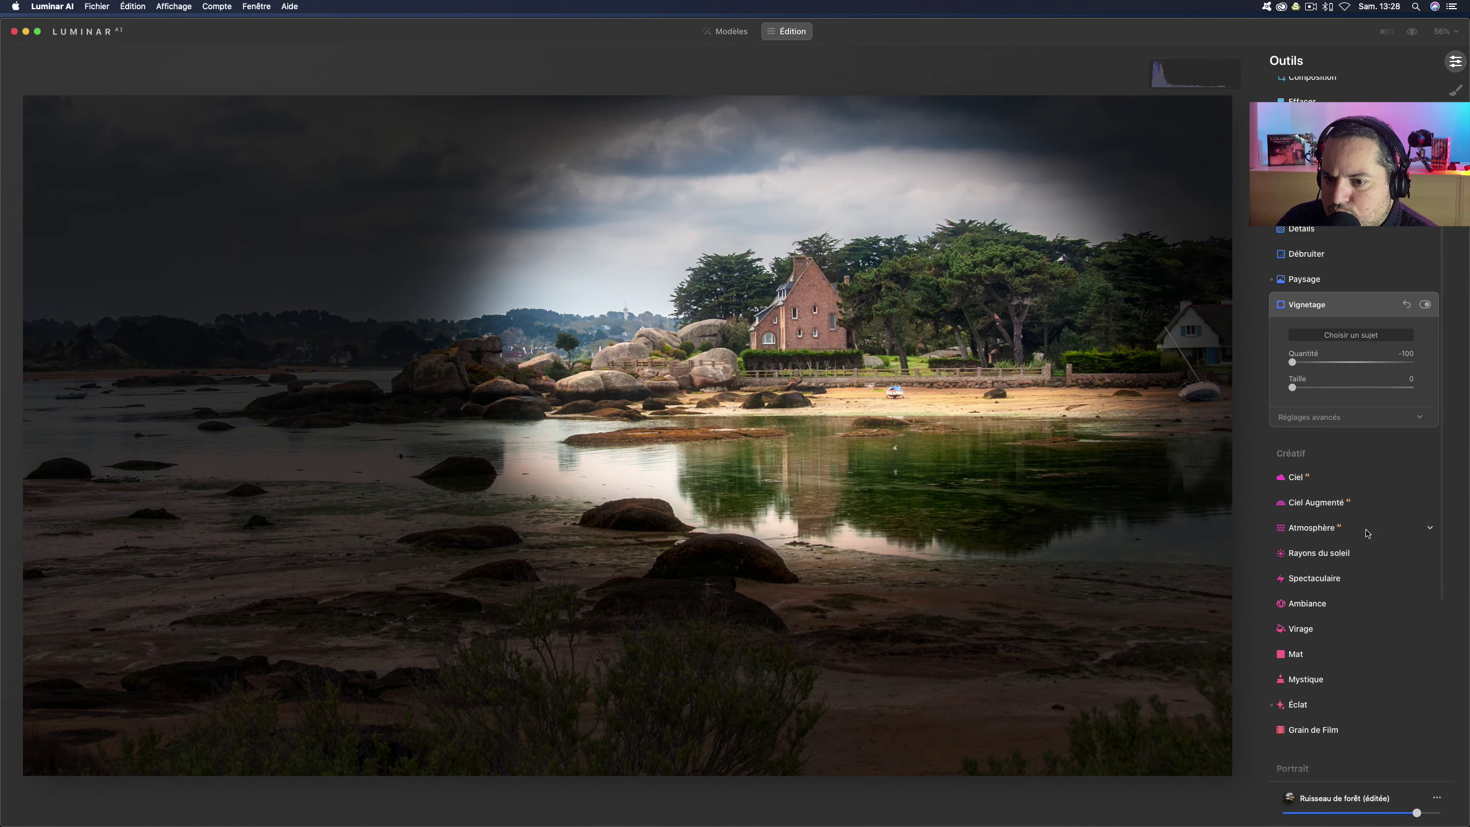
pyautogui.click(1404, 417)
pyautogui.moveTo(1369, 490); pyautogui.dragTo(1411, 490)
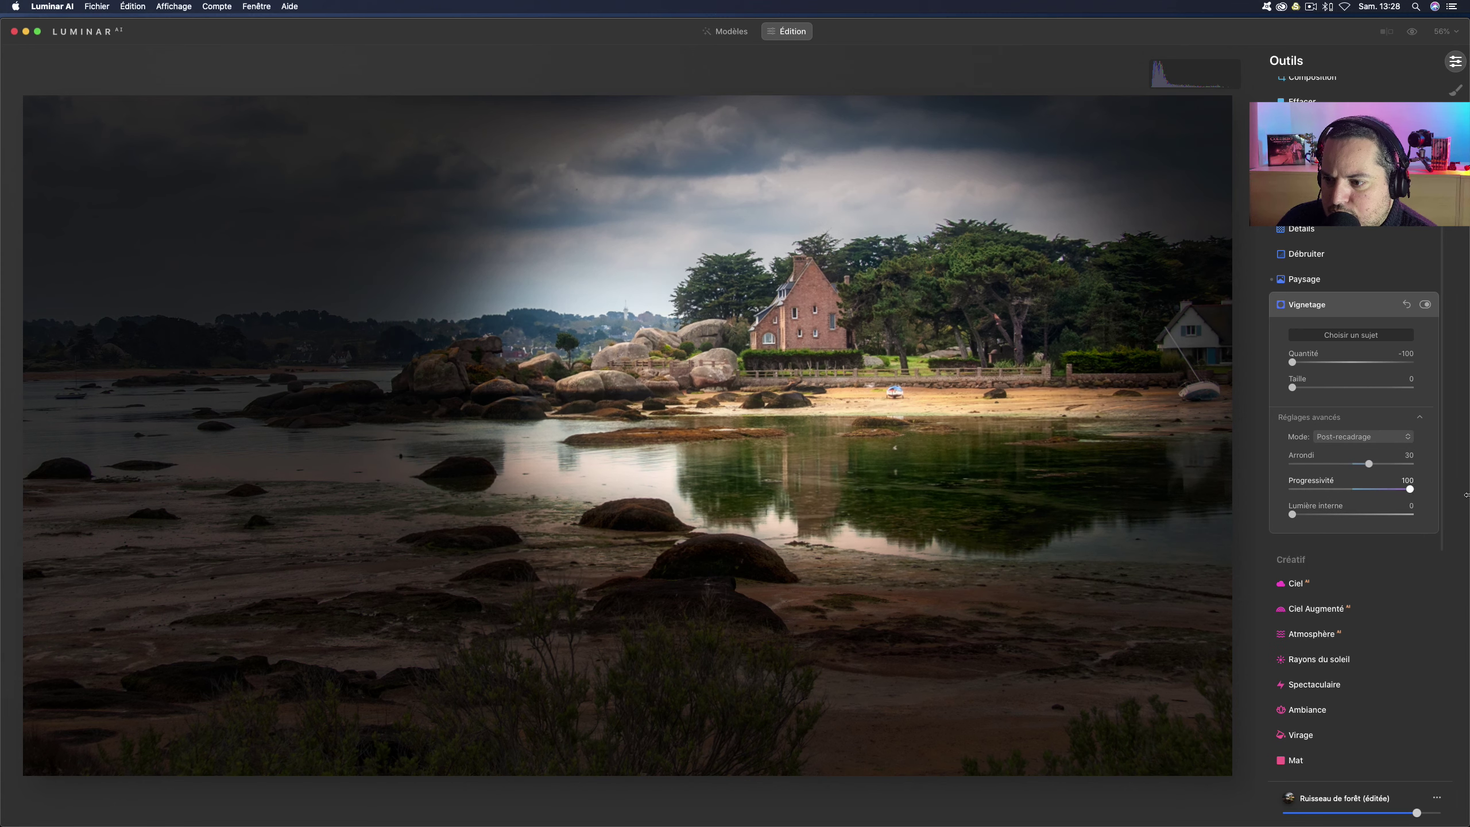
# - Soften the vignette to a Quantité of -54 and compare the photo with and without the effect
pyautogui.moveTo(1291, 362); pyautogui.dragTo(1301, 362)
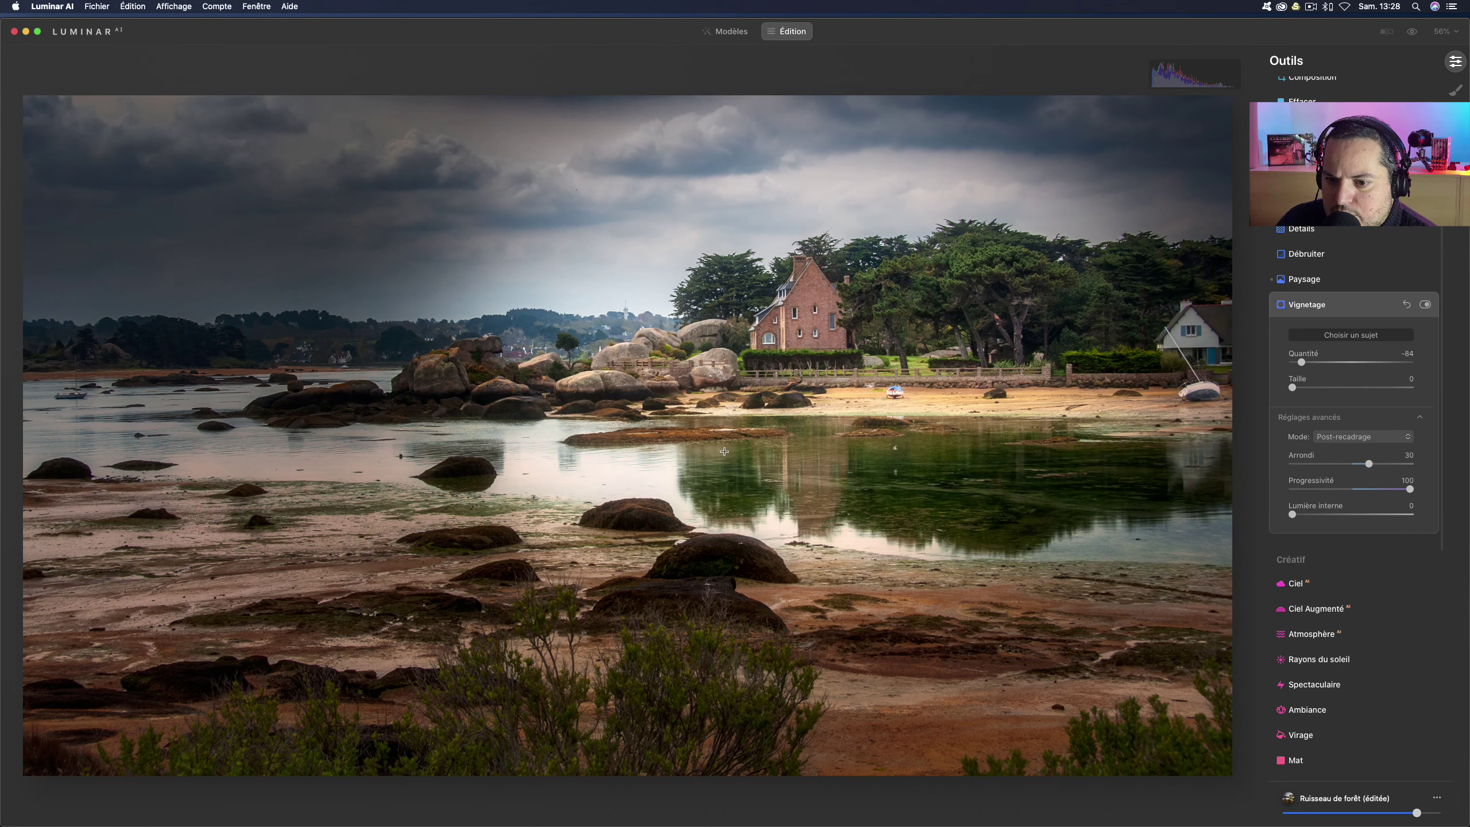
pyautogui.click(705, 480)
pyautogui.moveTo(1301, 362); pyautogui.dragTo(1319, 362)
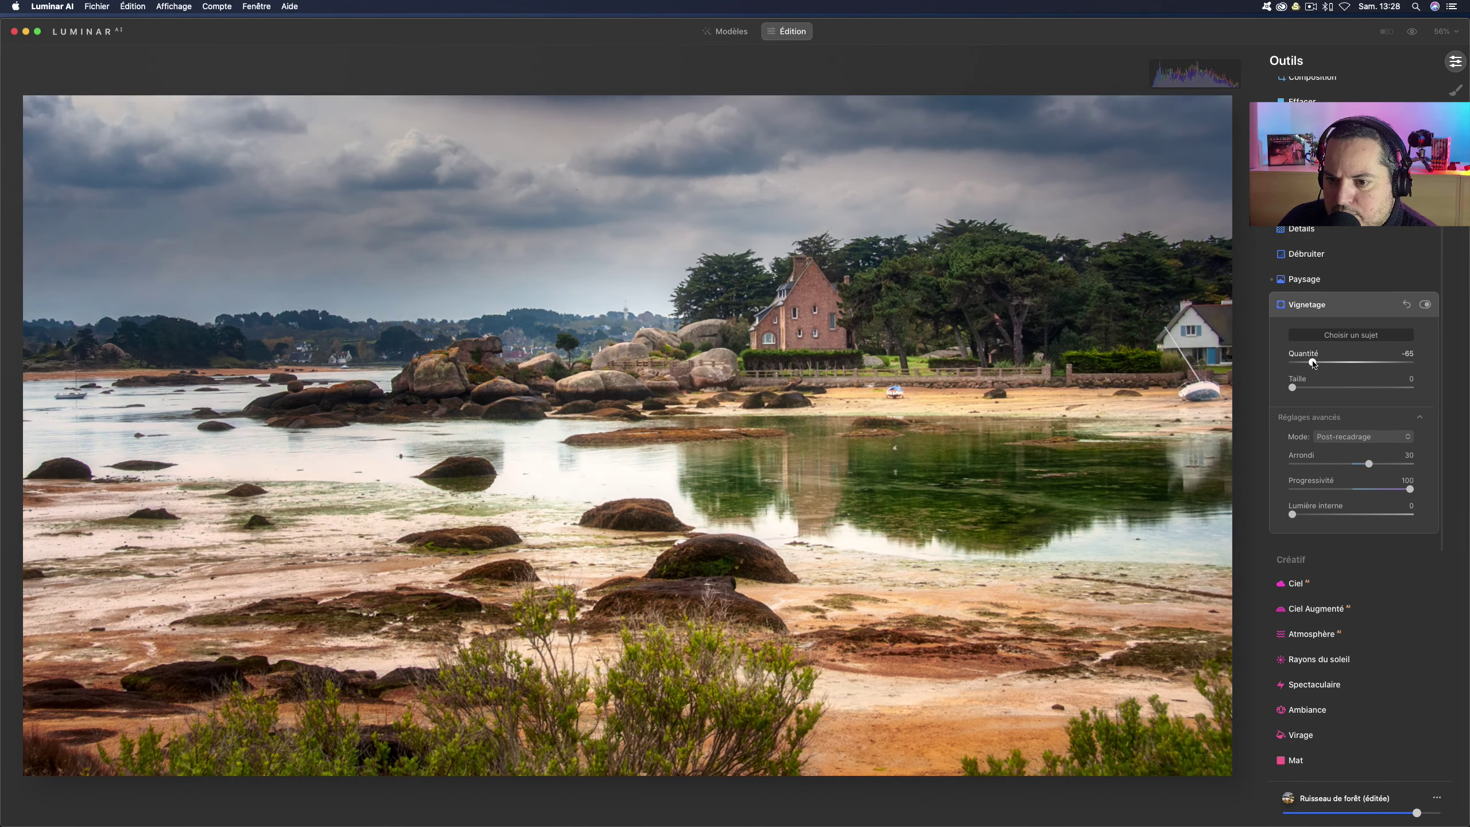
pyautogui.click(1427, 305)
pyautogui.moveTo(1319, 362); pyautogui.dragTo(1318, 362)
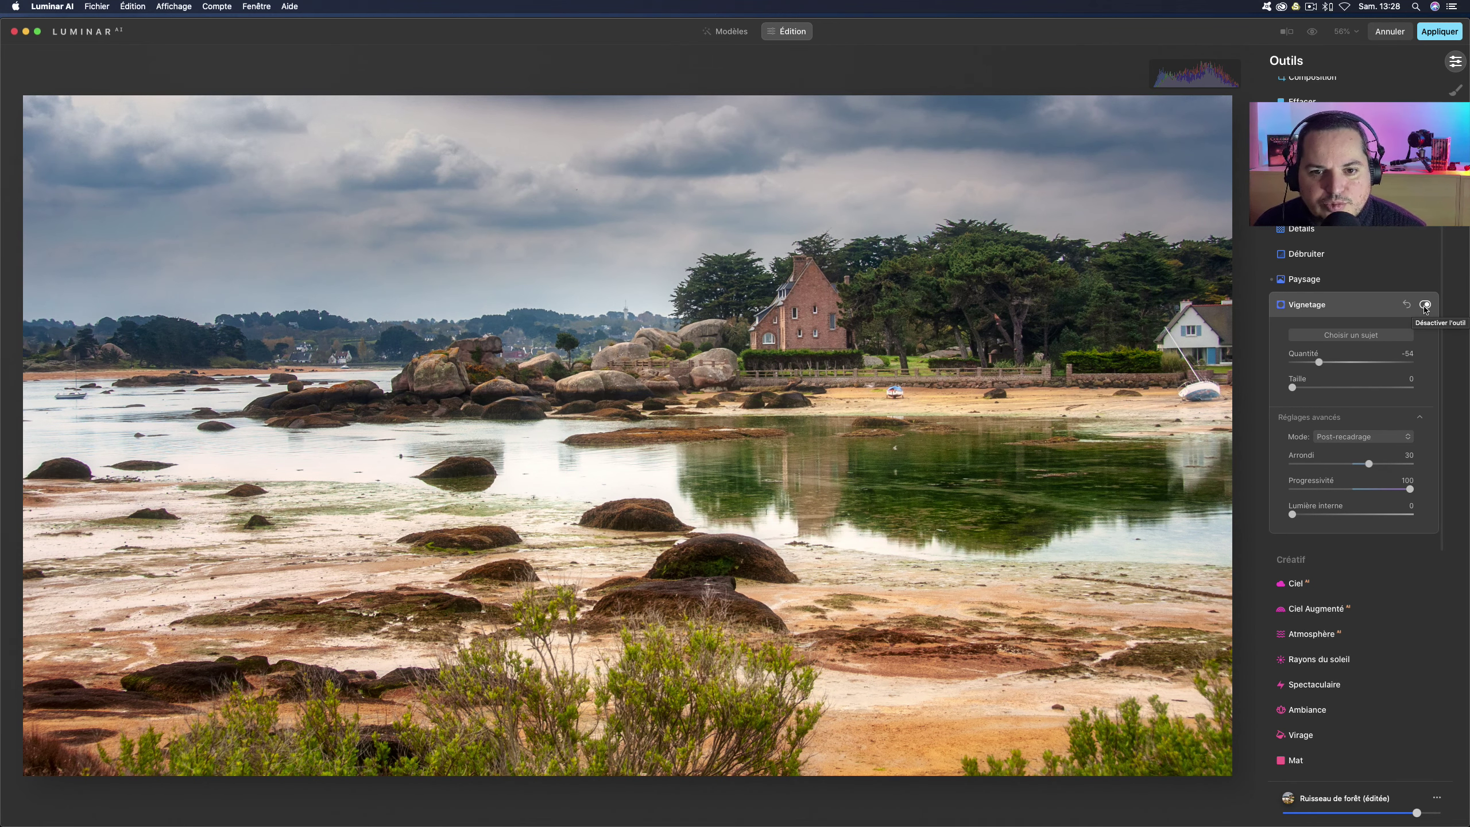
pyautogui.click(1311, 32)
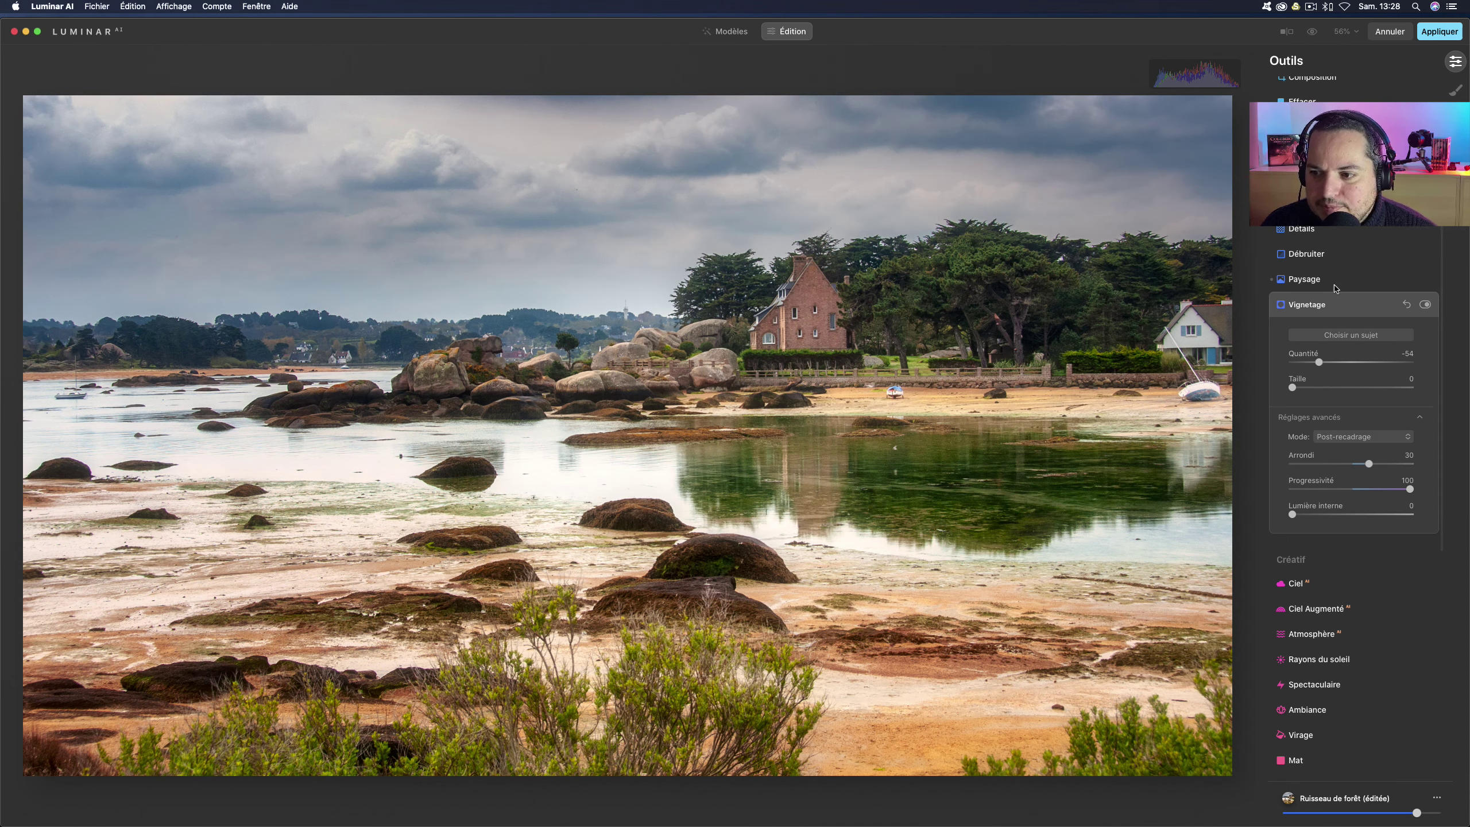
# - Turn off the Vignetage adjustment
pyautogui.click(1309, 306)
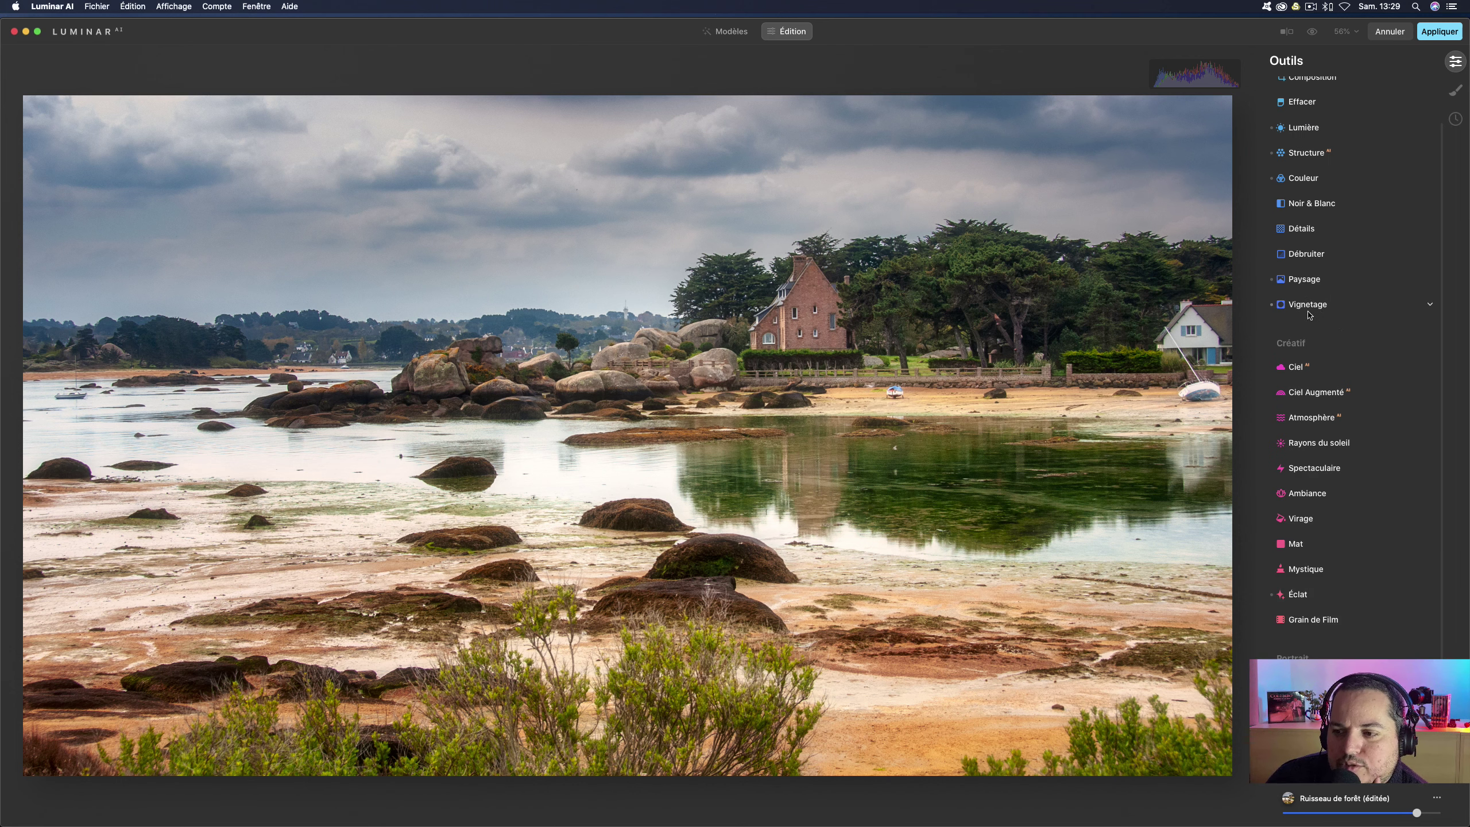
pyautogui.click(1287, 306)
pyautogui.click(1424, 307)
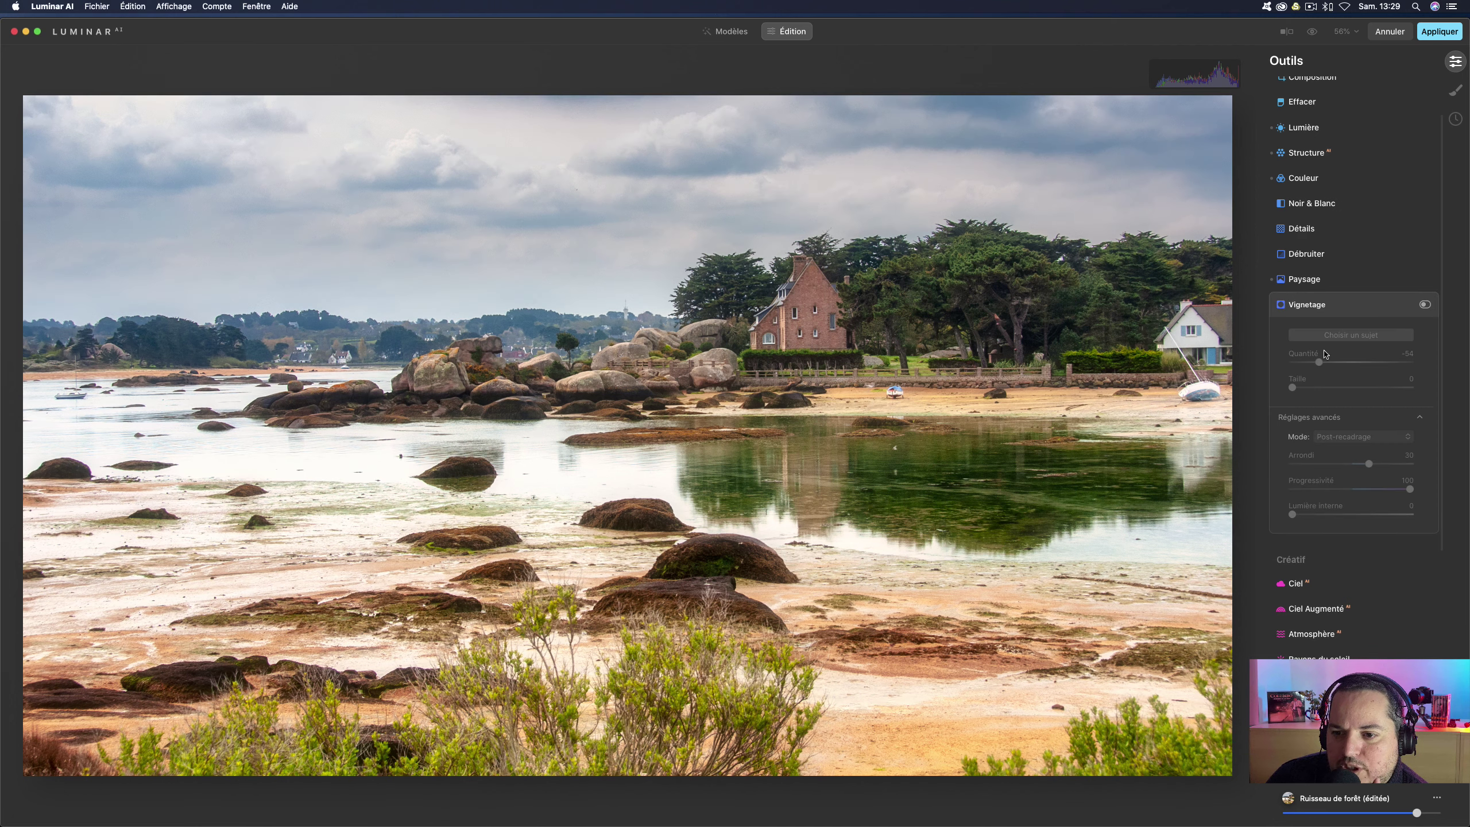
# - In Enhance, set Embellisseur de Ciel to 0 and Accent to 82
pyautogui.scroll(2, 1331, 232)
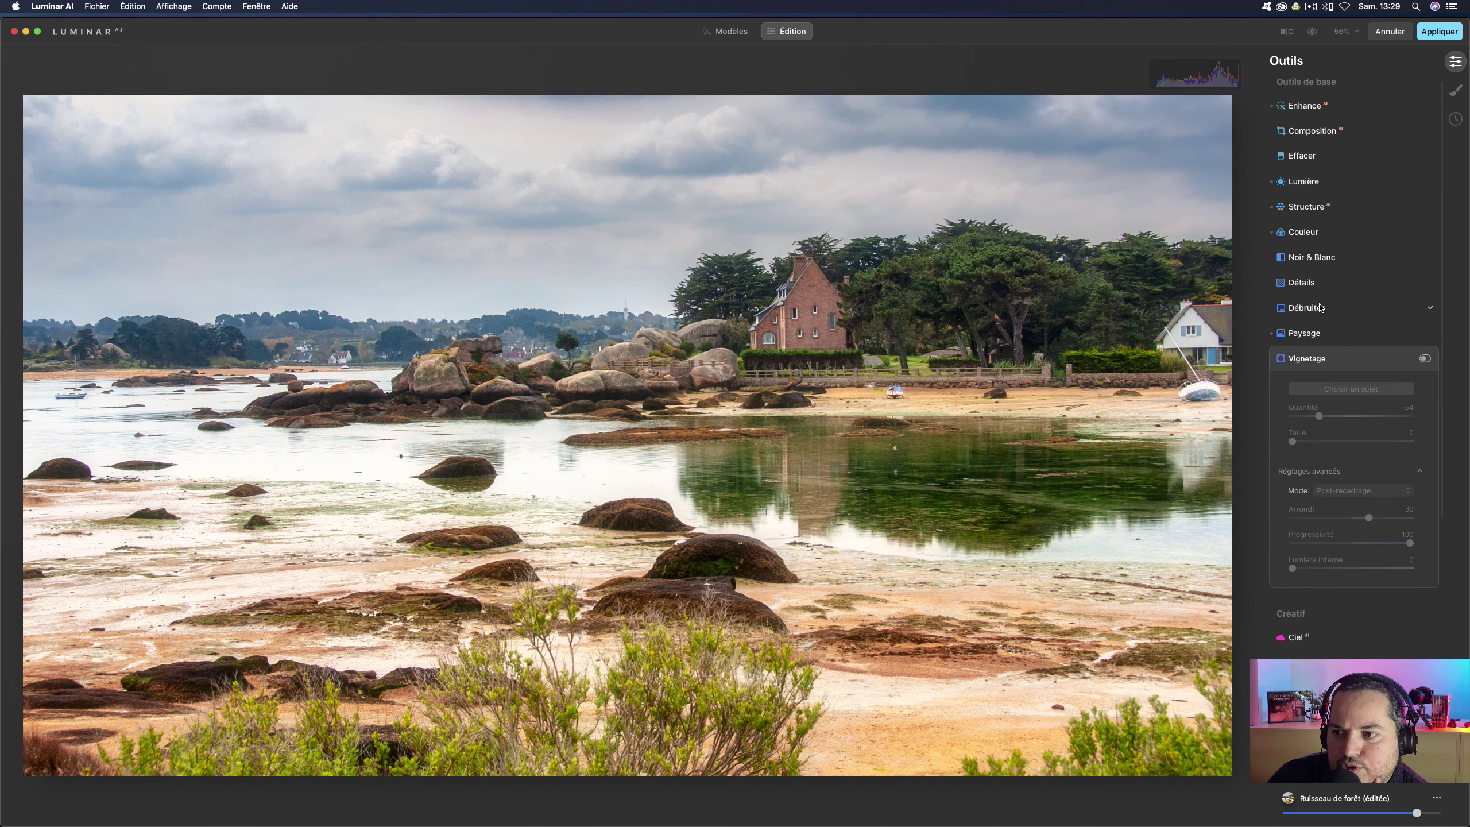
pyautogui.click(1304, 111)
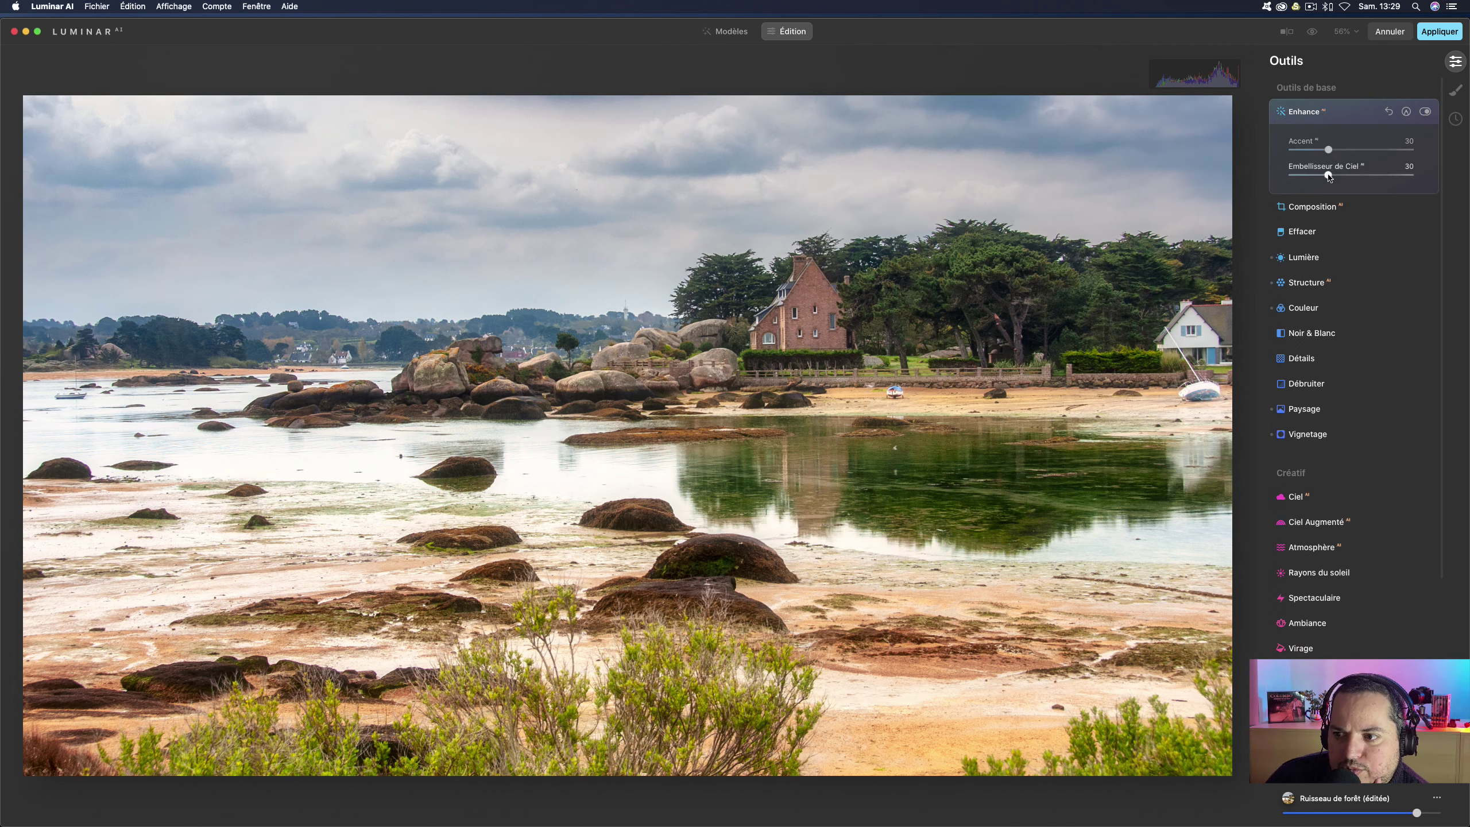
pyautogui.moveTo(1328, 175); pyautogui.dragTo(1275, 178)
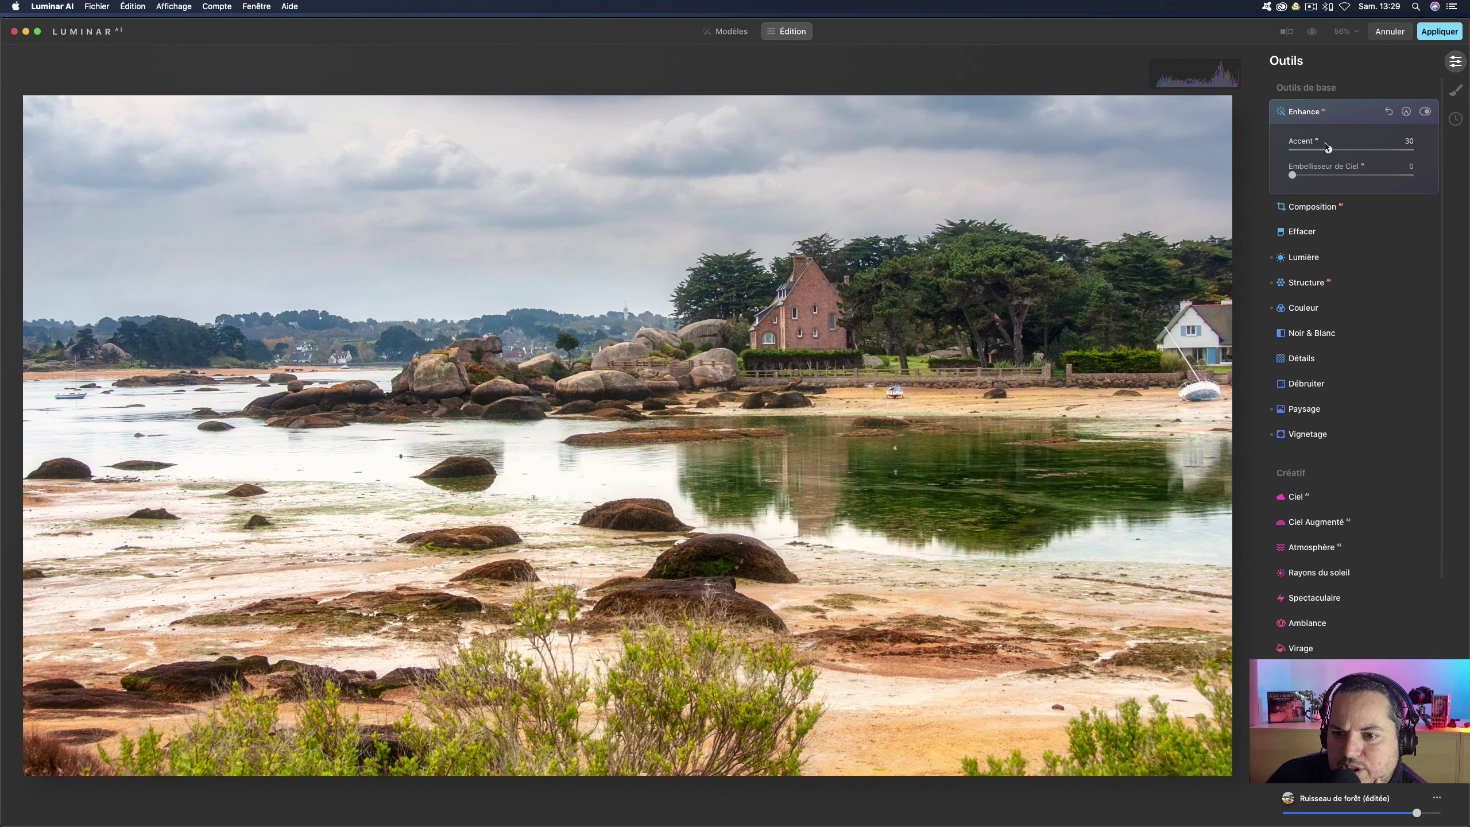
pyautogui.moveTo(1327, 147); pyautogui.dragTo(1390, 150)
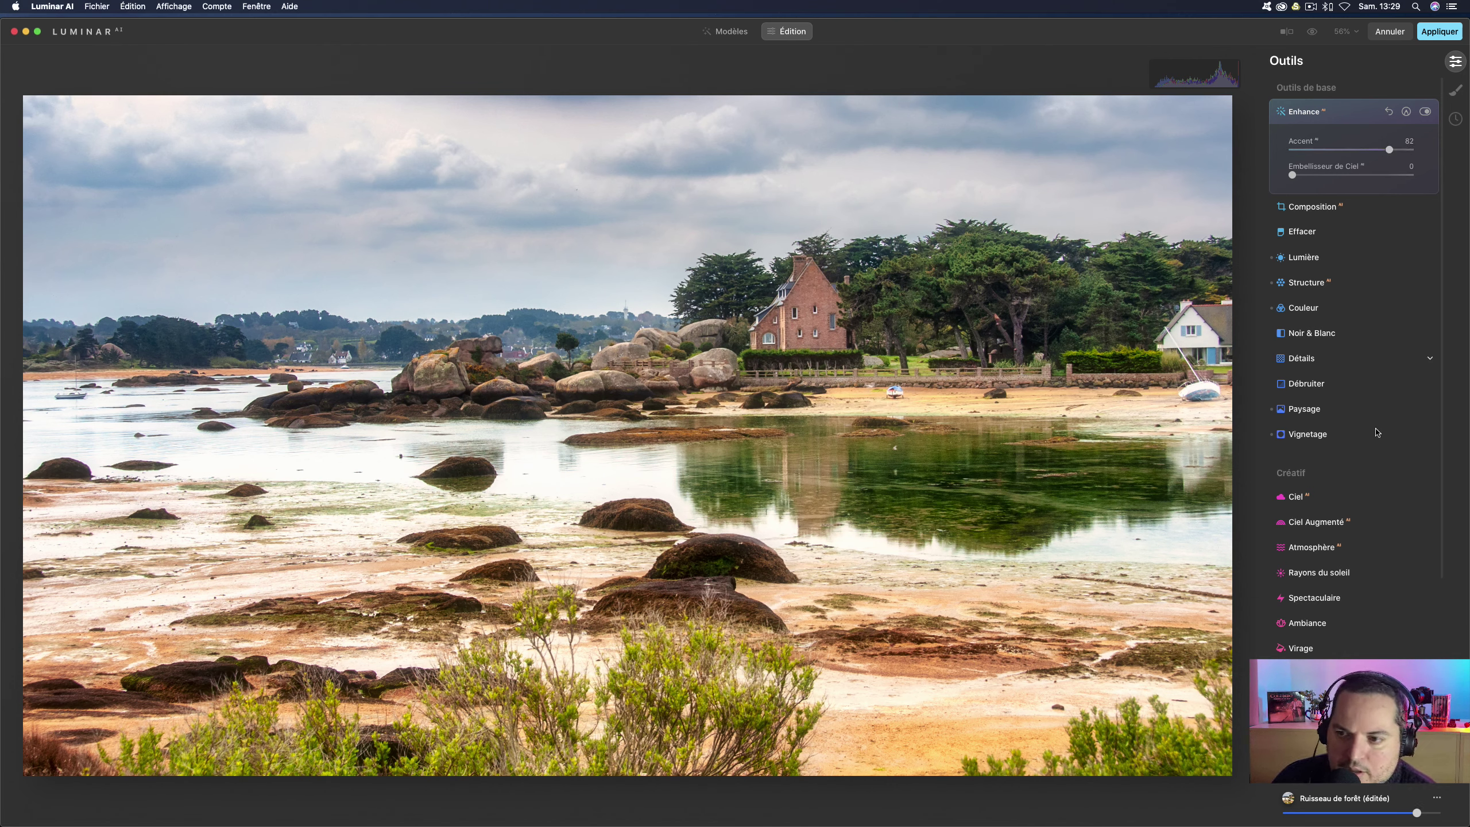
# - Reset the Cyan and Vert hue values to 0 in the HSL Tonalité settings of Couleur
pyautogui.click(1301, 312)
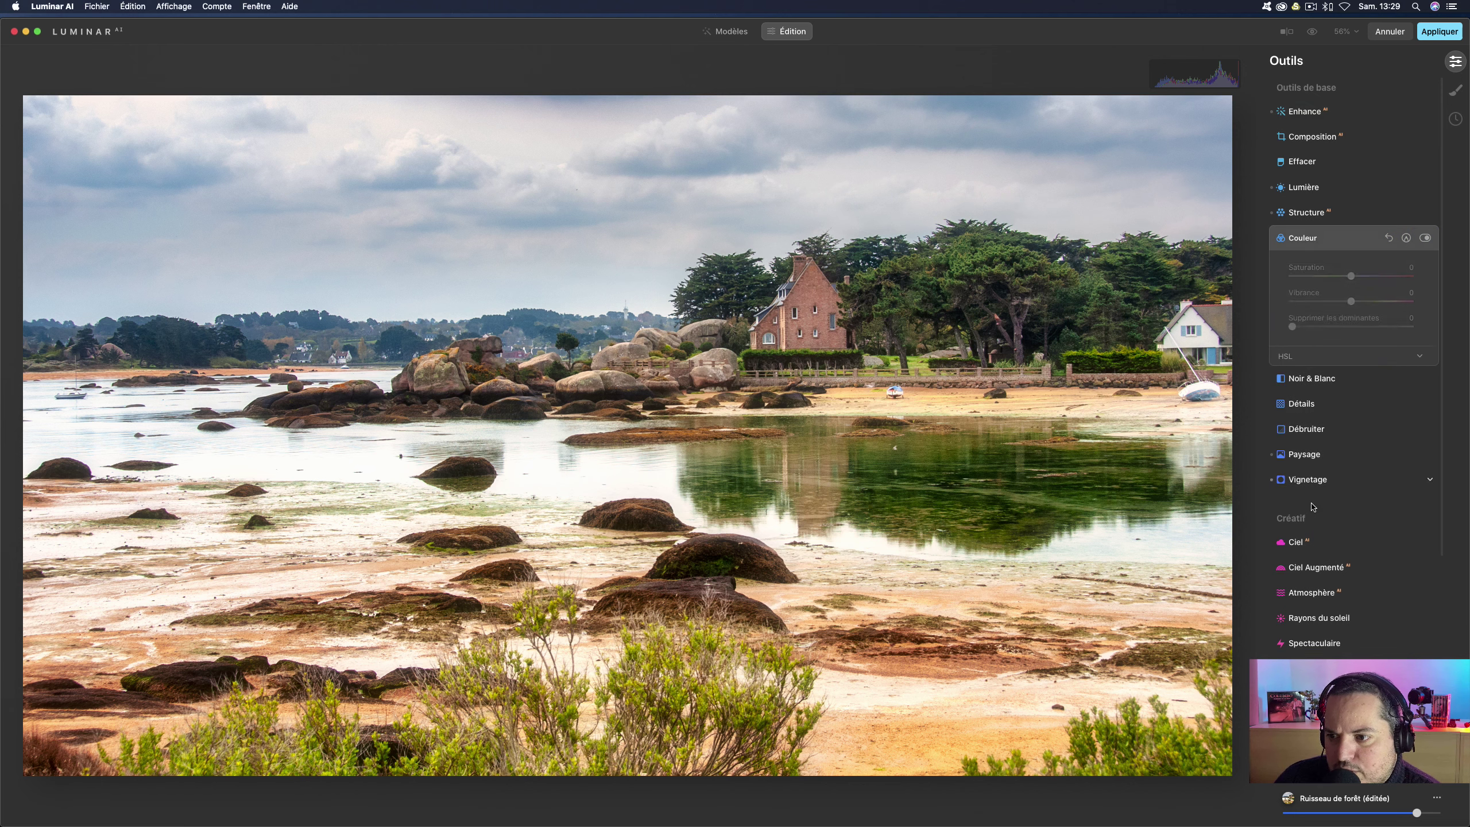
pyautogui.click(1295, 357)
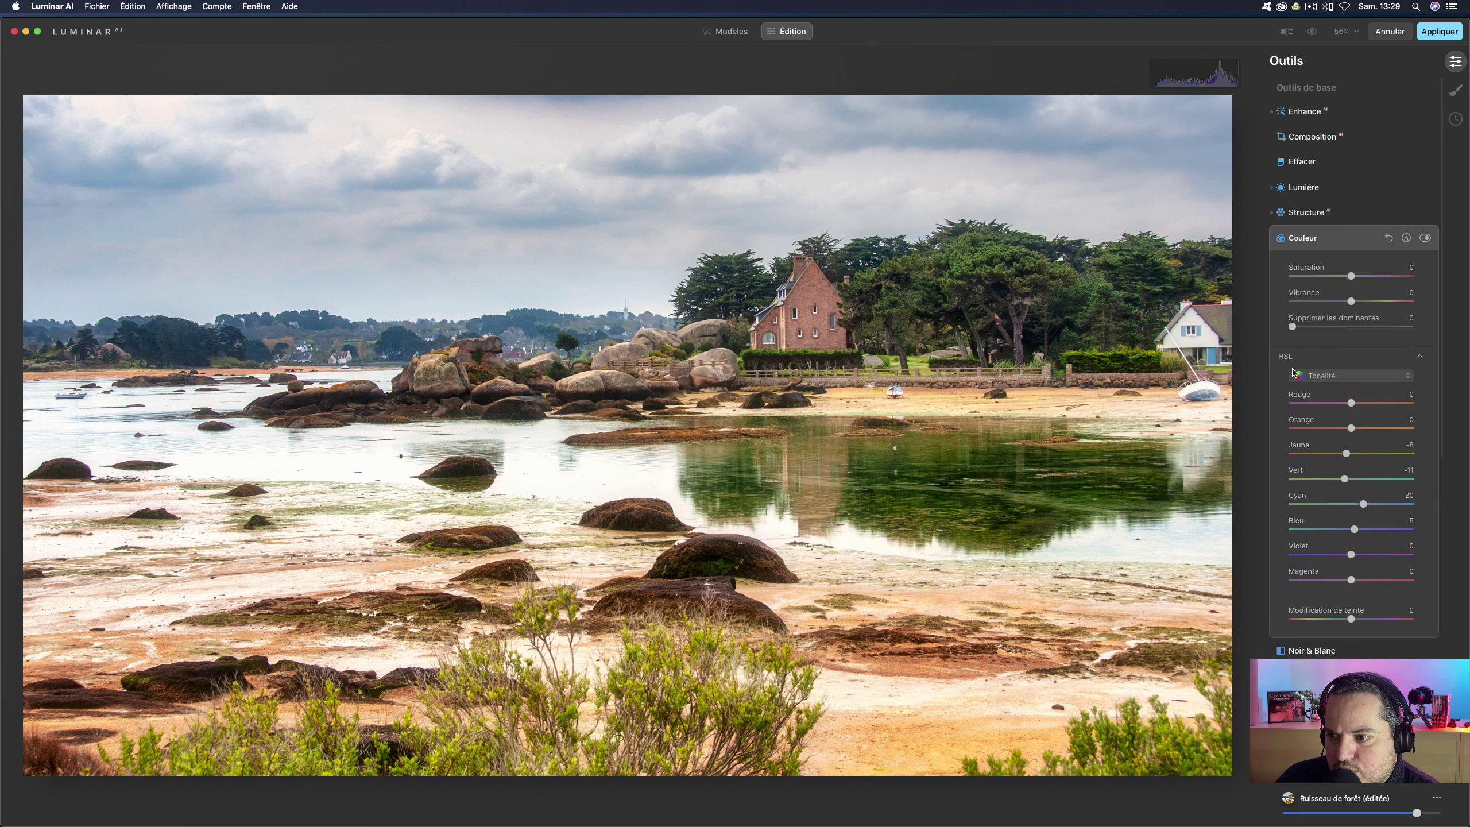
pyautogui.doubleClick(1361, 503)
pyautogui.doubleClick(1347, 480)
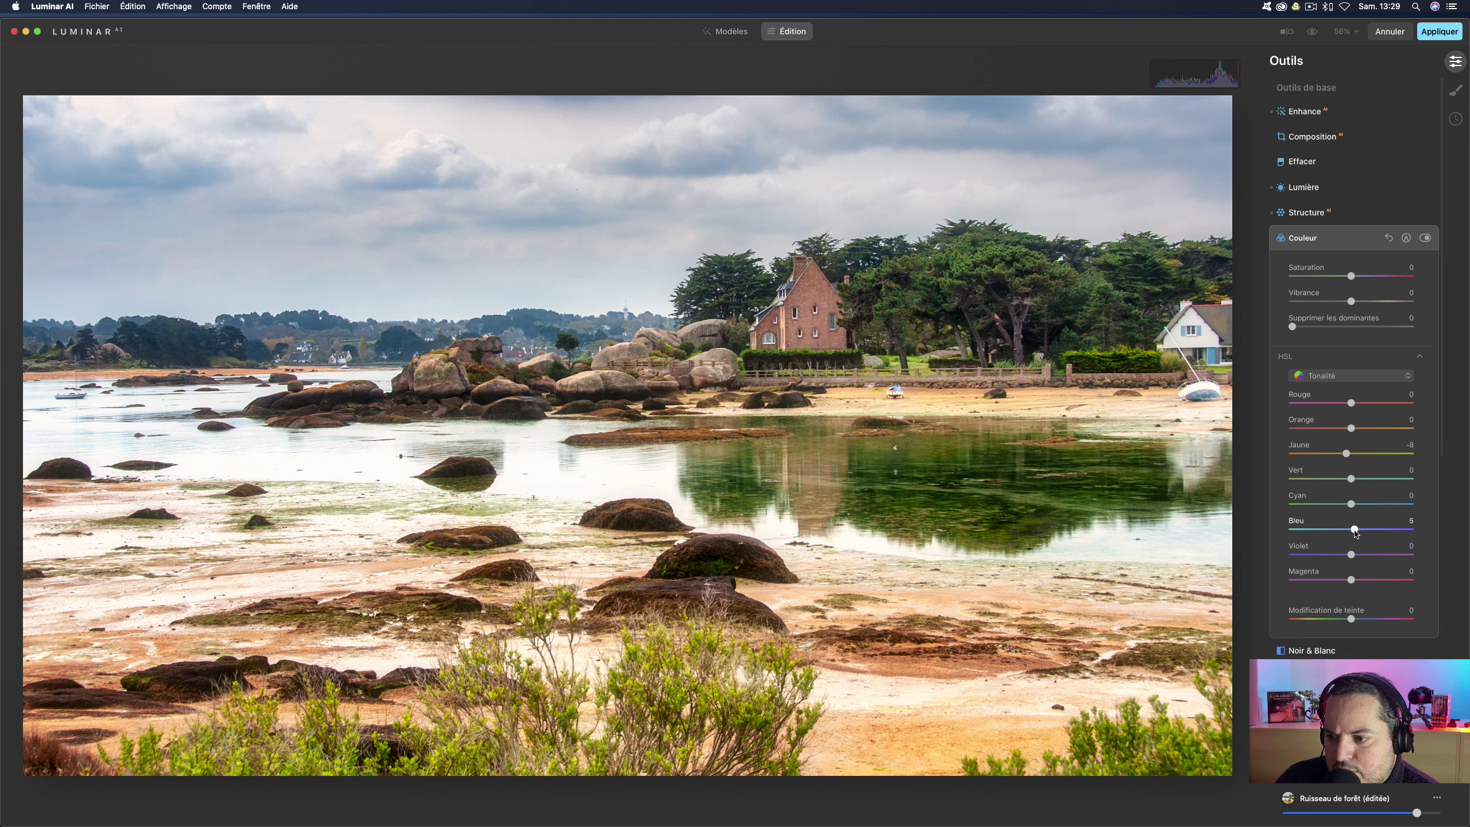
# - Set the HSL Saturation of Bleu to 19
pyautogui.click(1348, 376)
pyautogui.click(1347, 405)
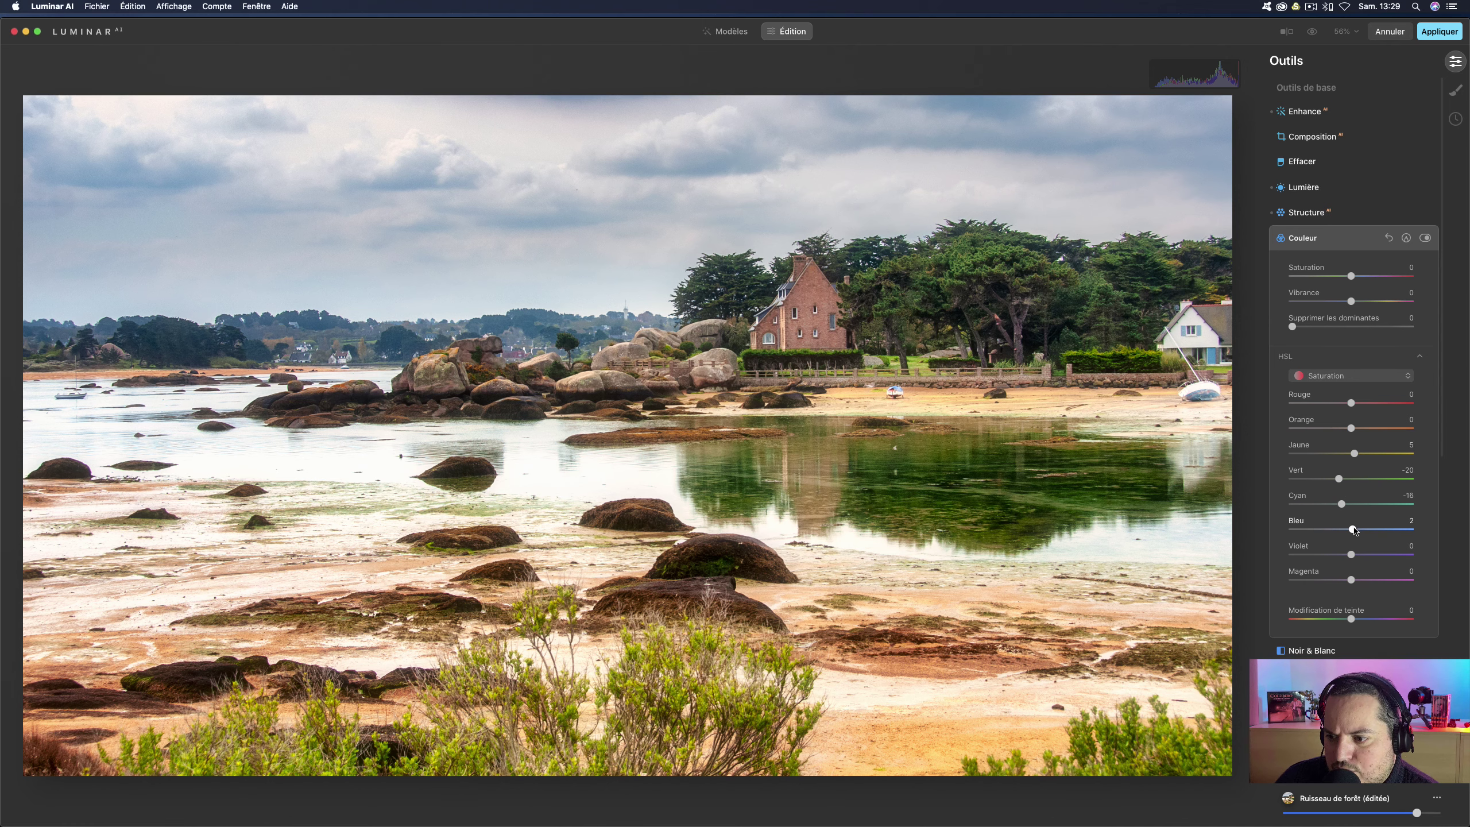
pyautogui.moveTo(1353, 532)
pyautogui.mouseDown()
pyautogui.moveTo(1389, 528)
pyautogui.moveTo(1308, 530)
pyautogui.moveTo(1363, 532)
pyautogui.mouseUp()
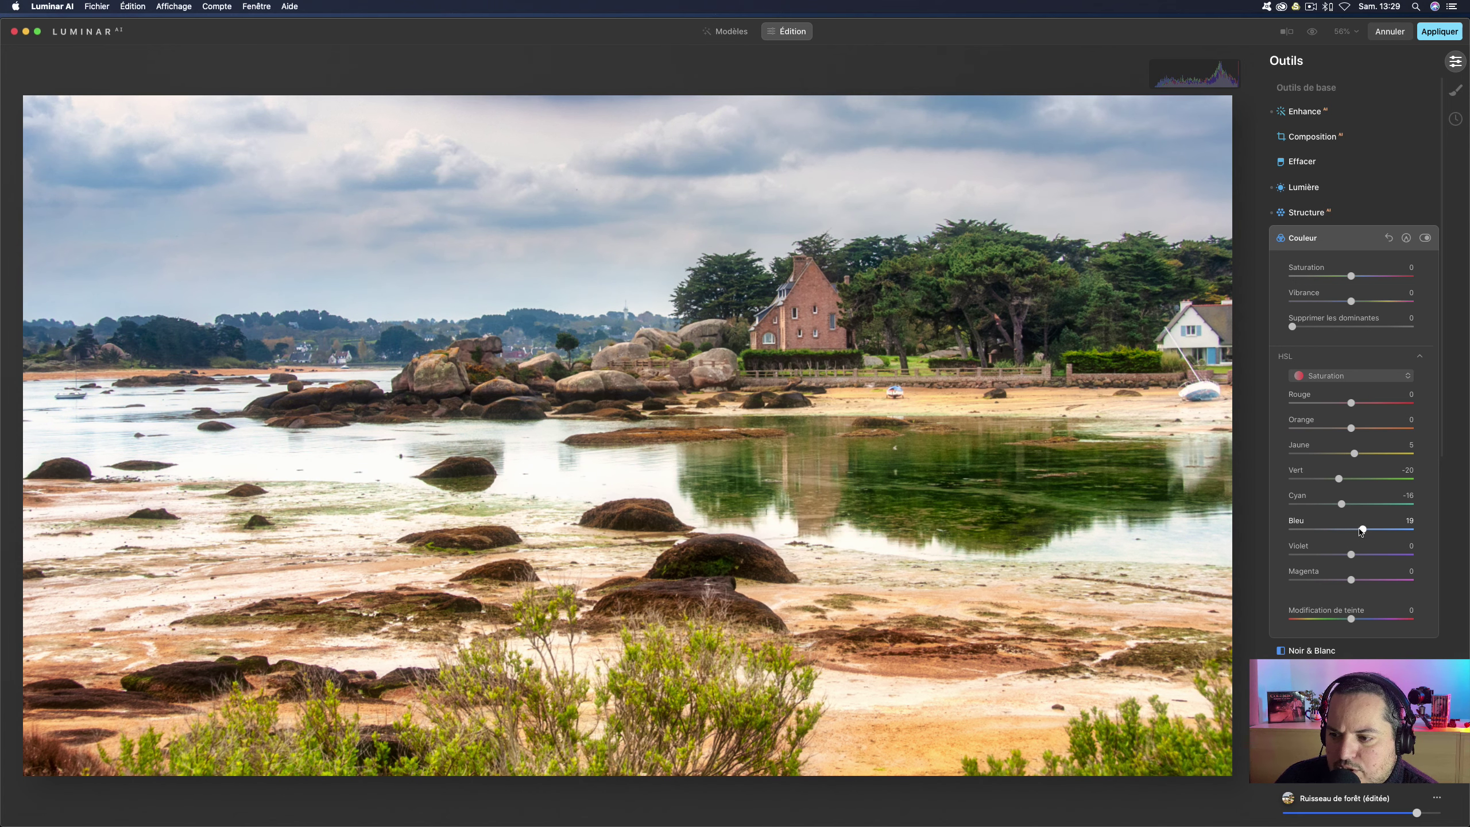
# - Set the HSL Luminance of Bleu to -25 to darken the blues in the sky
pyautogui.click(1363, 382)
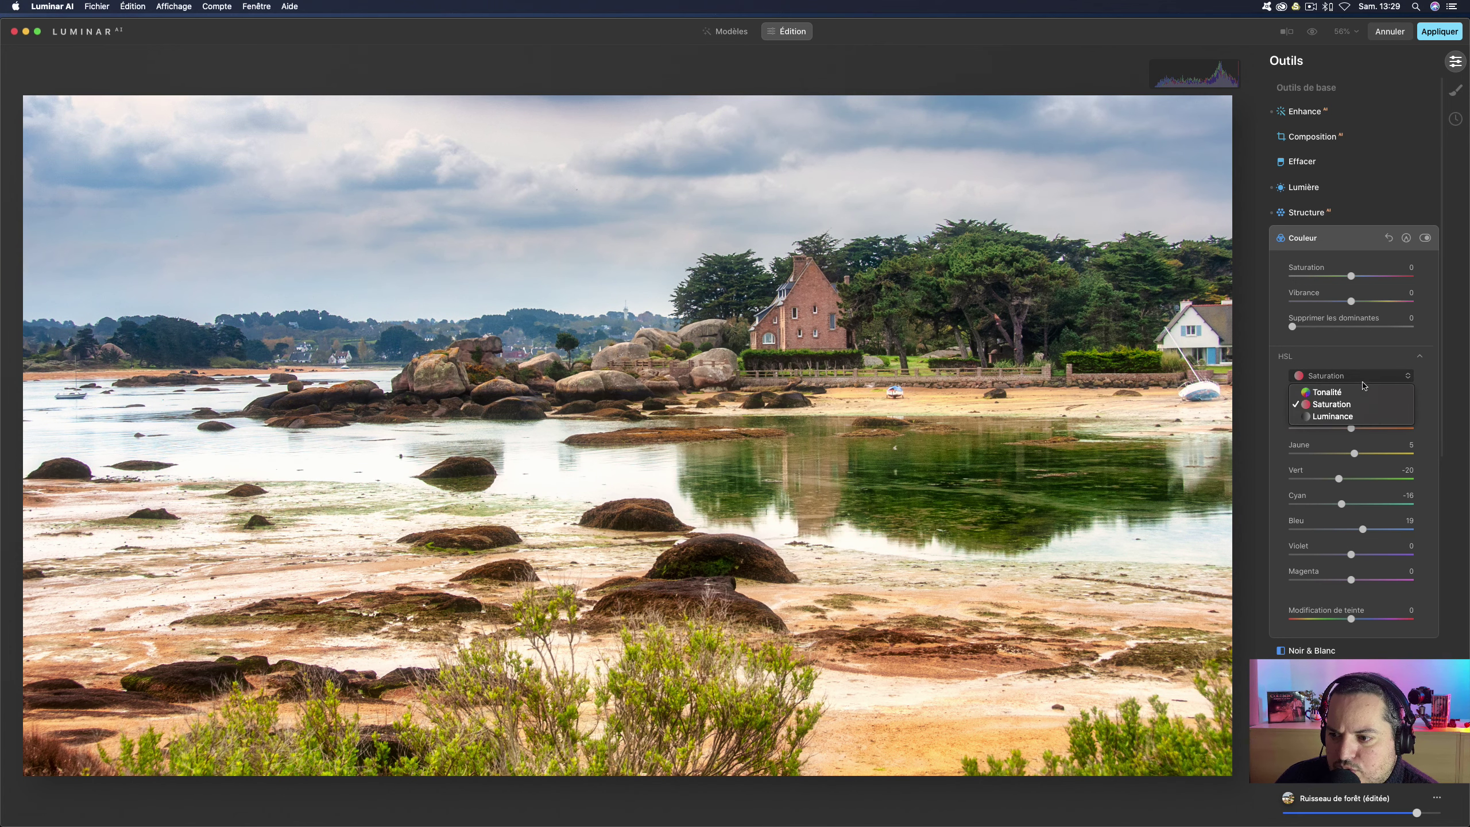
pyautogui.click(1337, 416)
pyautogui.moveTo(1351, 536); pyautogui.dragTo(1340, 534)
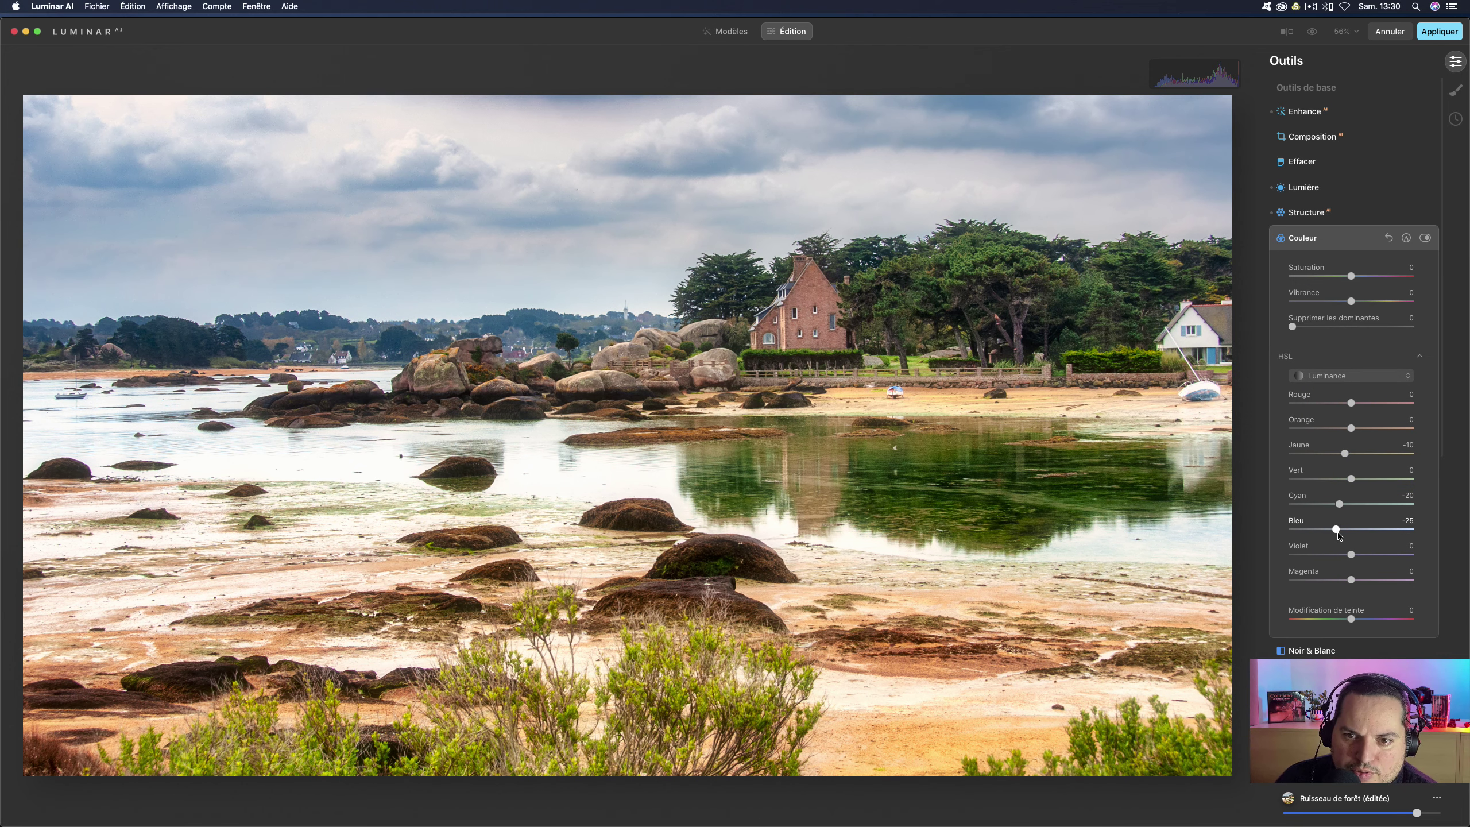
pyautogui.click(1306, 240)
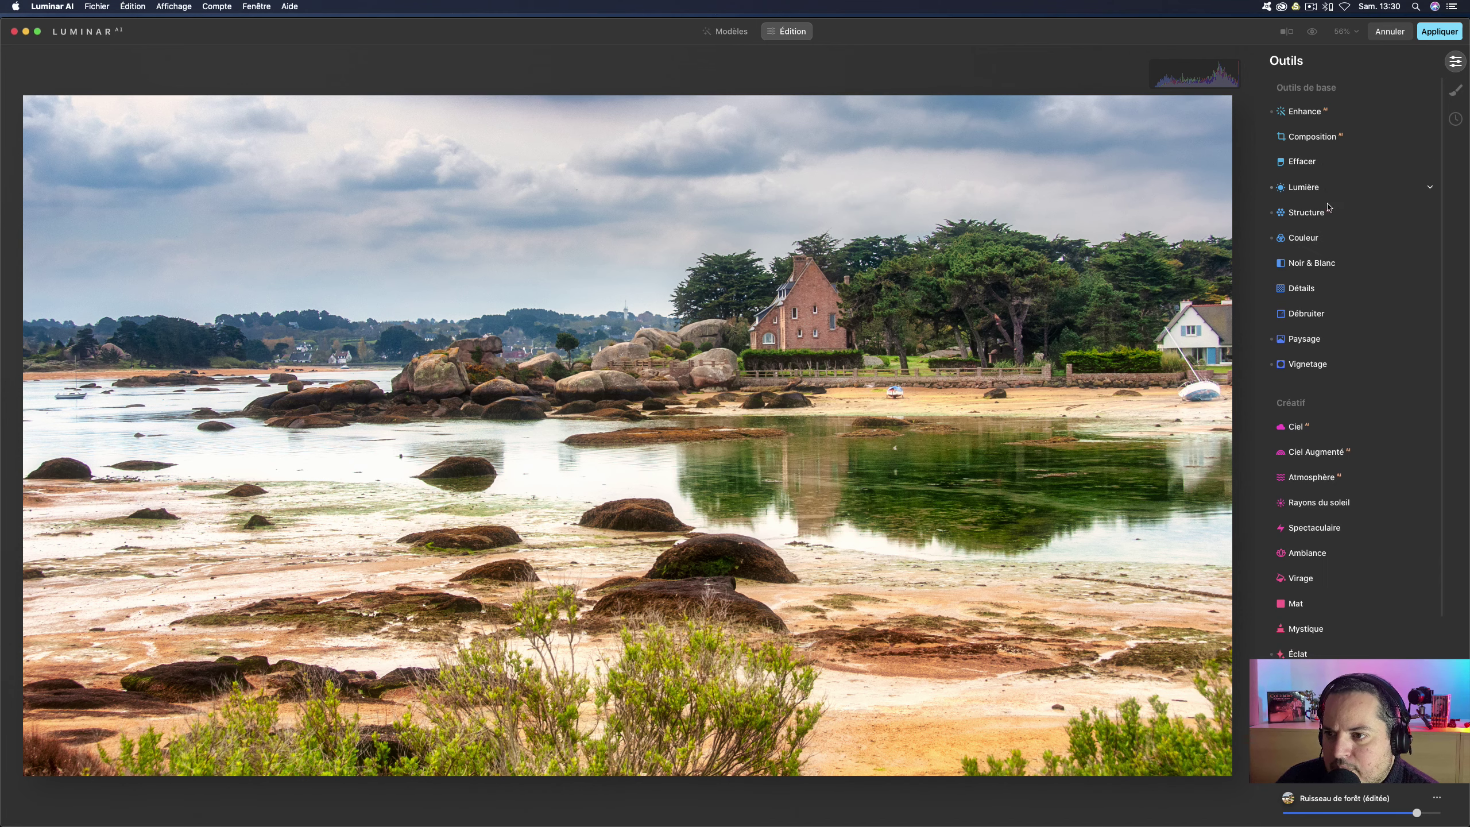
# - Compare the result with the original photo and raise the Ruisseau de forêt template to full strength
pyautogui.click(1311, 32)
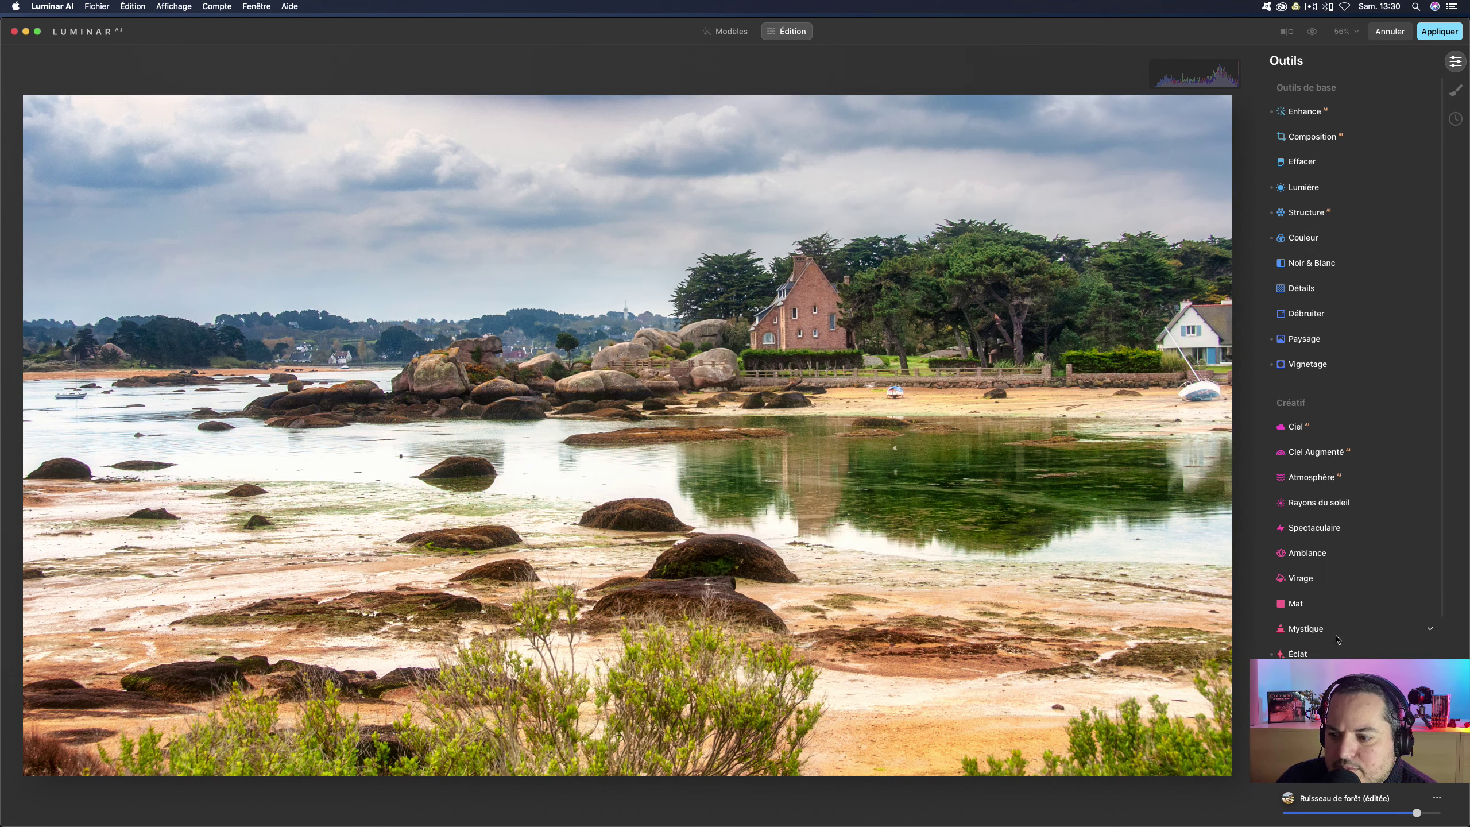
pyautogui.moveTo(1417, 814); pyautogui.dragTo(1455, 818)
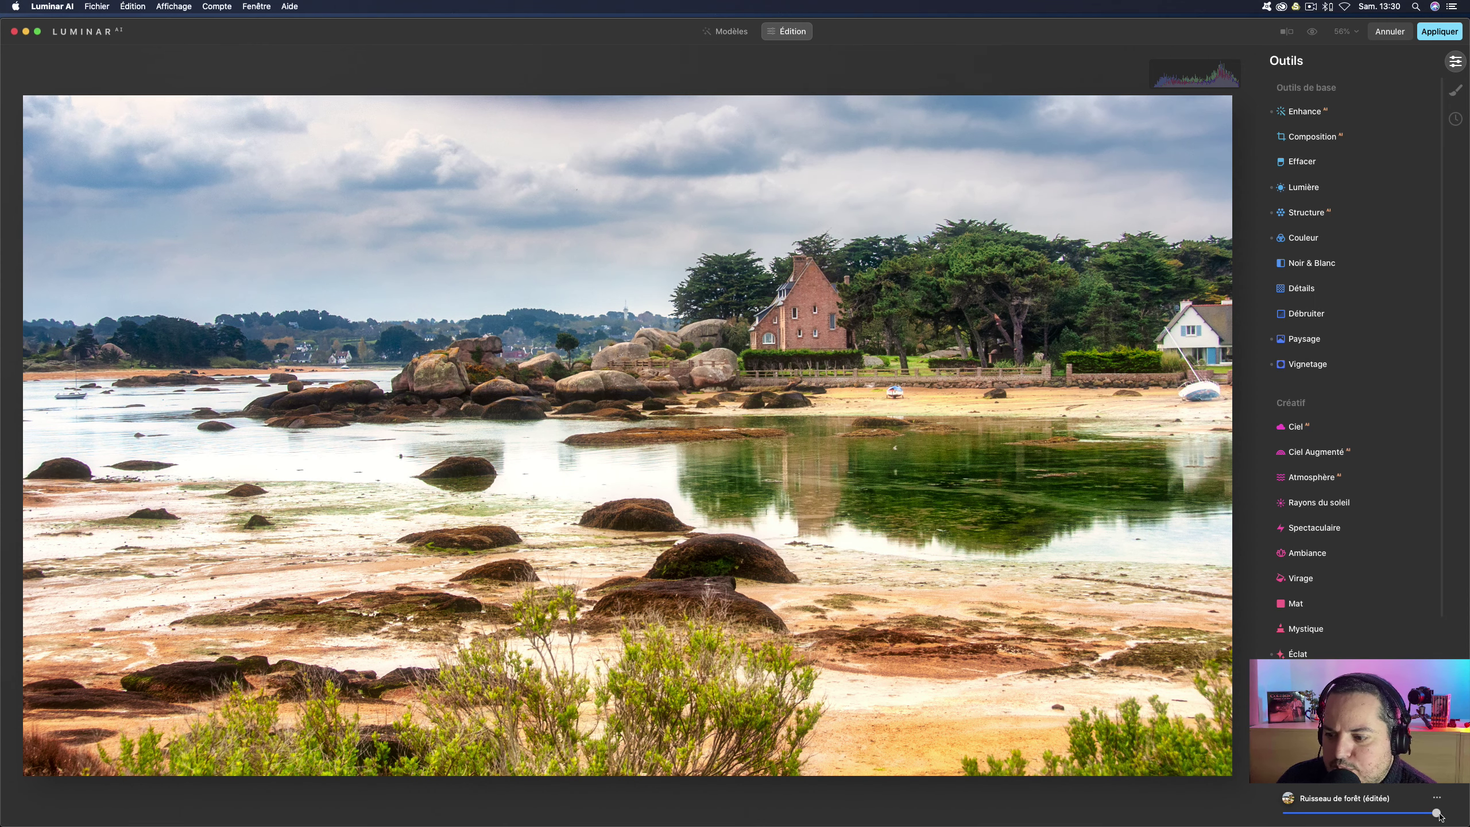
pyautogui.moveTo(1436, 813)
pyautogui.mouseDown()
pyautogui.moveTo(1361, 814)
pyautogui.moveTo(1456, 814)
pyautogui.mouseUp()
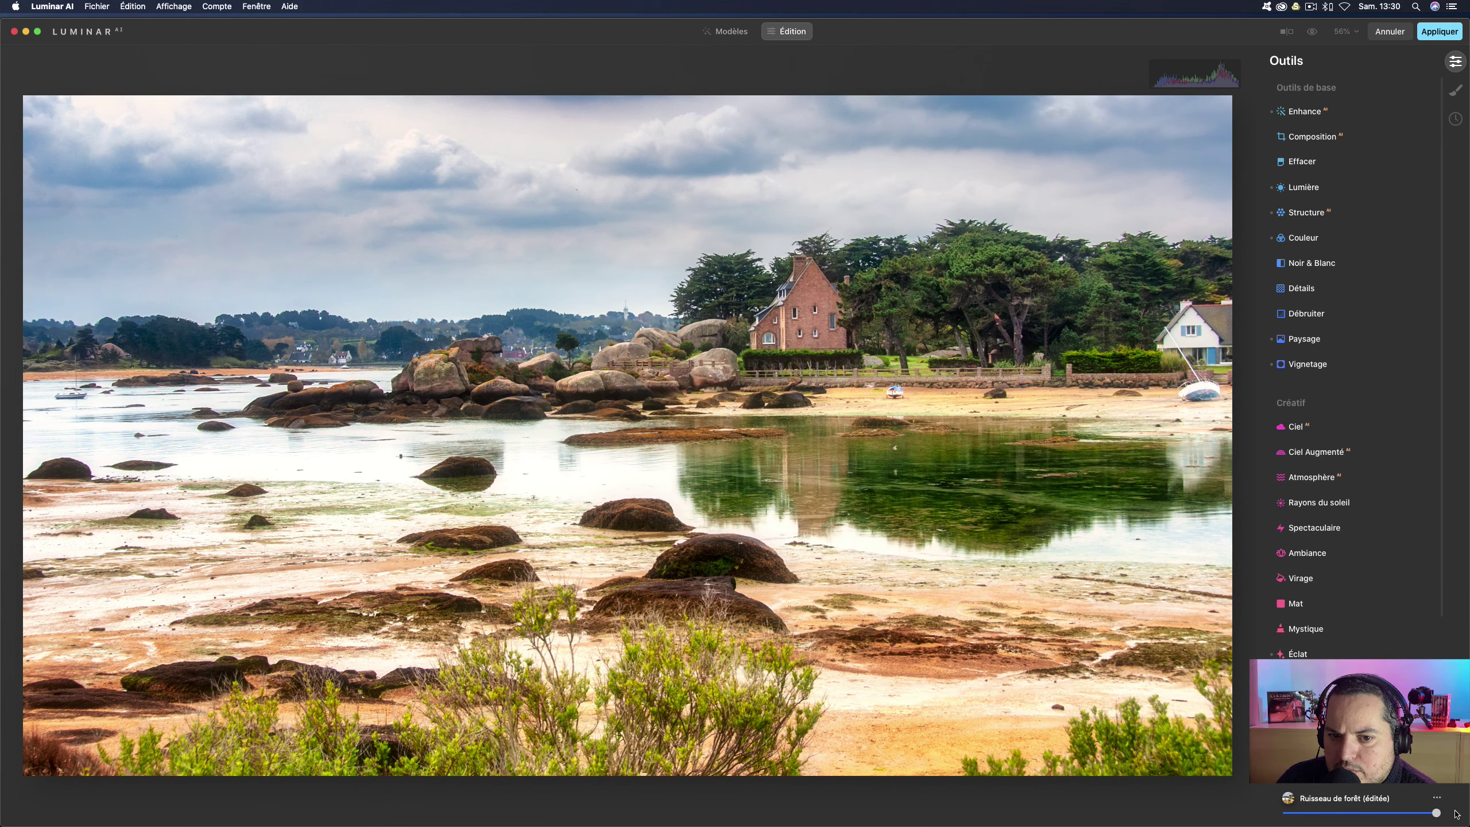
# - Lower the overall Saturation of Couleur to -15
pyautogui.click(1325, 237)
pyautogui.moveTo(1349, 277); pyautogui.dragTo(1340, 280)
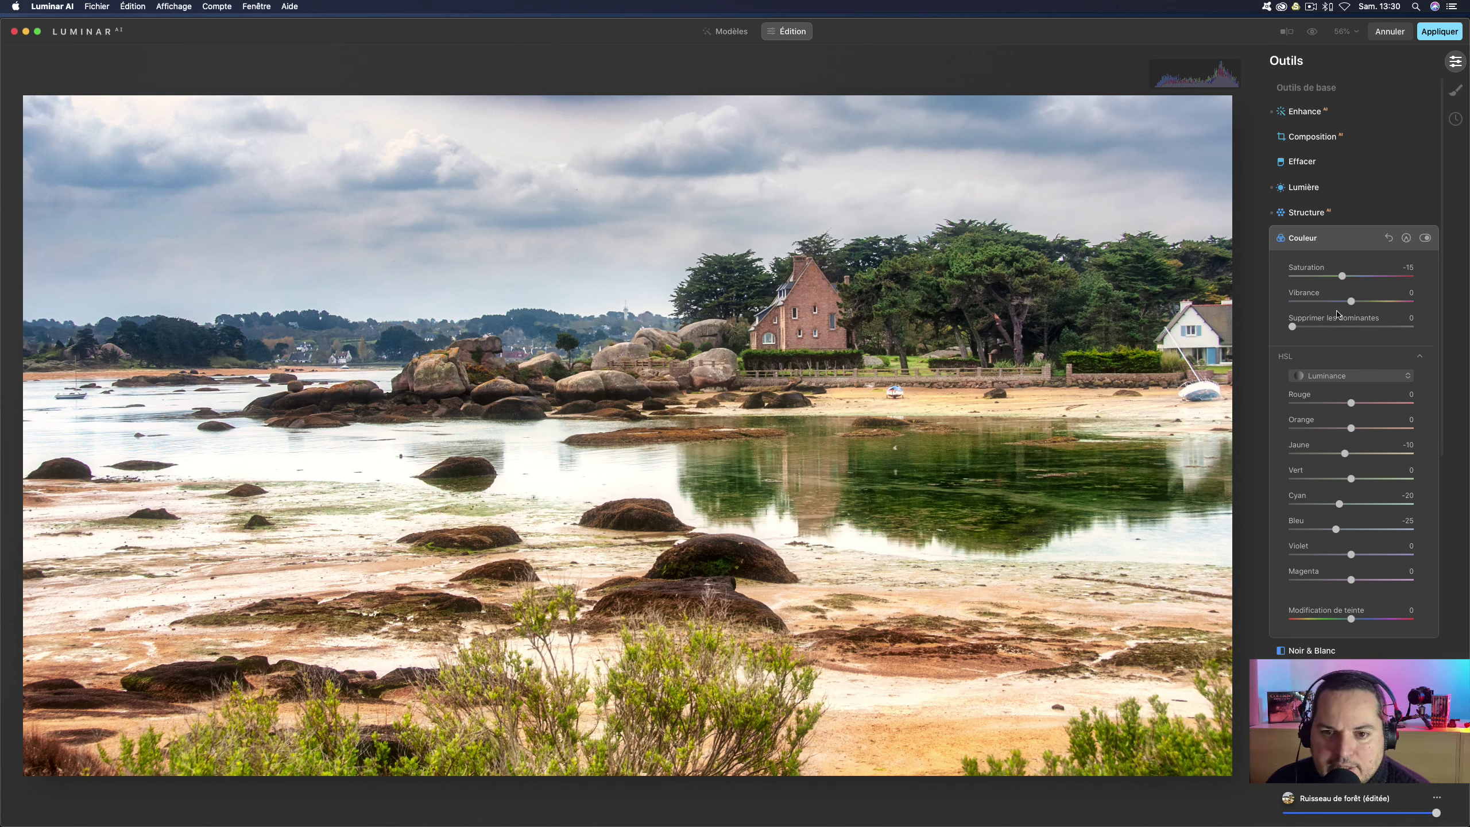
pyautogui.click(1296, 237)
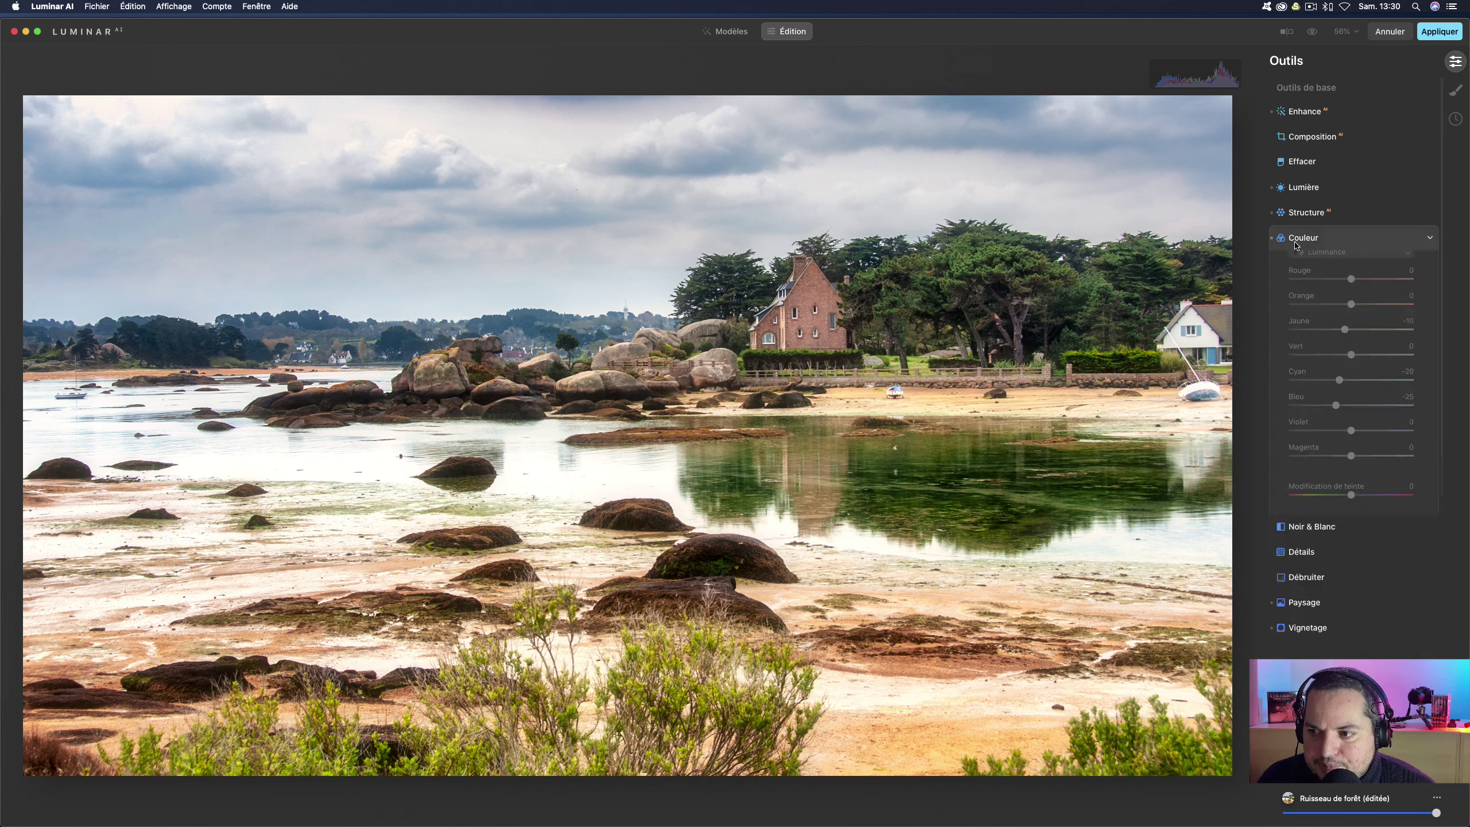
# - Turn the Vignetage adjustment back on and set its Quantité to -44
pyautogui.click(1312, 370)
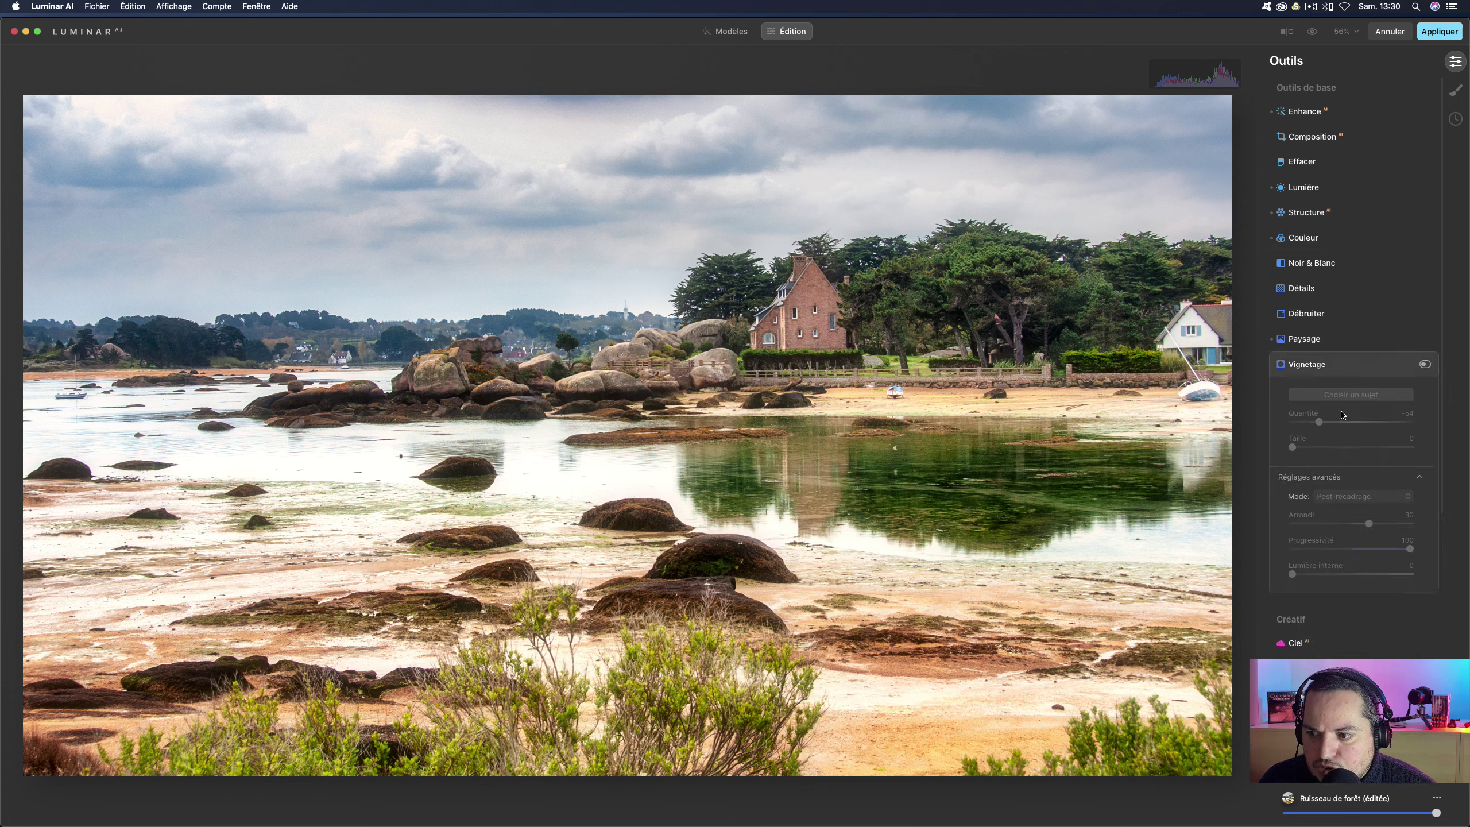
pyautogui.click(1425, 364)
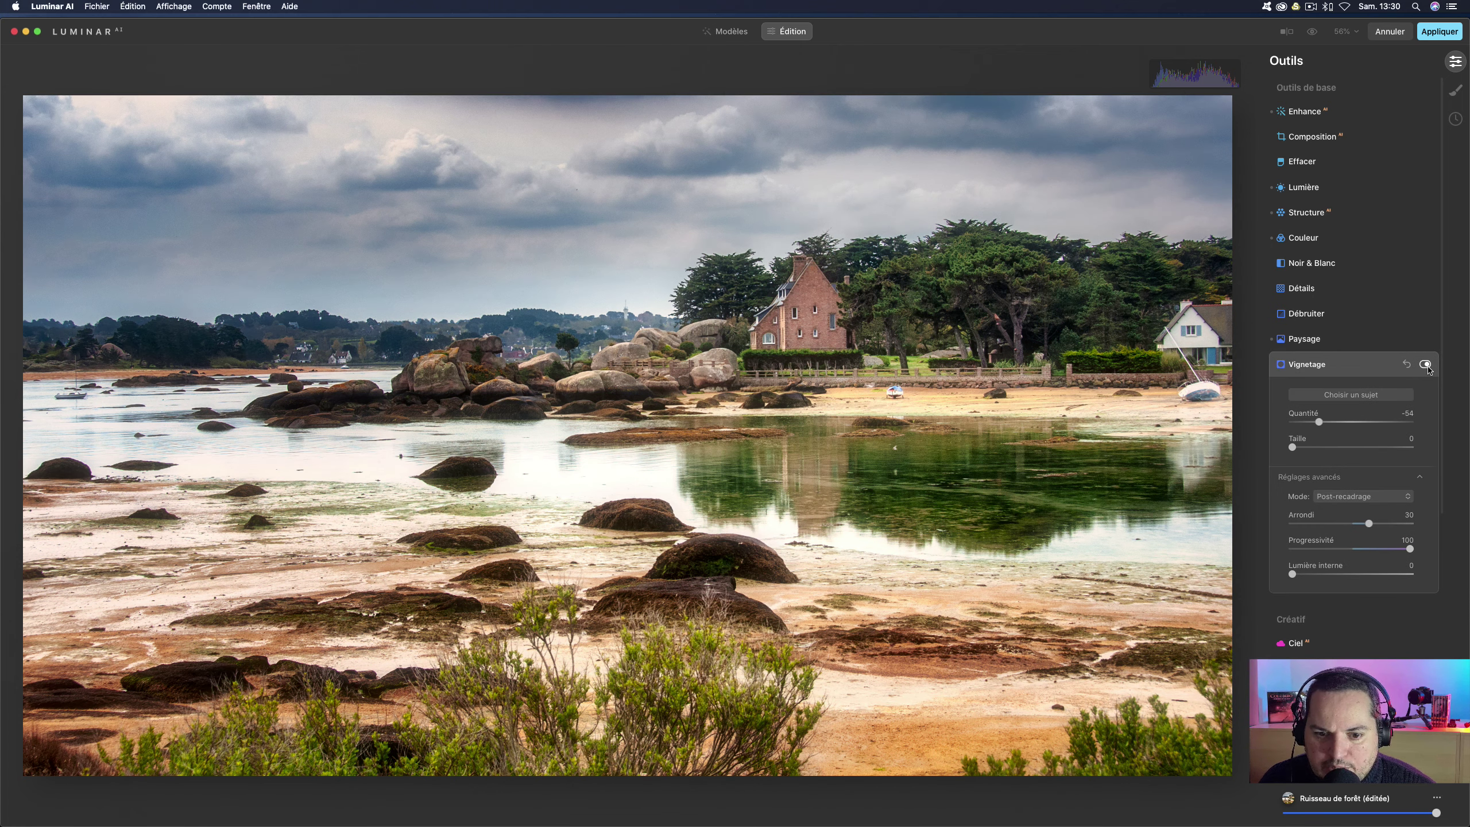
pyautogui.moveTo(1318, 422); pyautogui.dragTo(1326, 424)
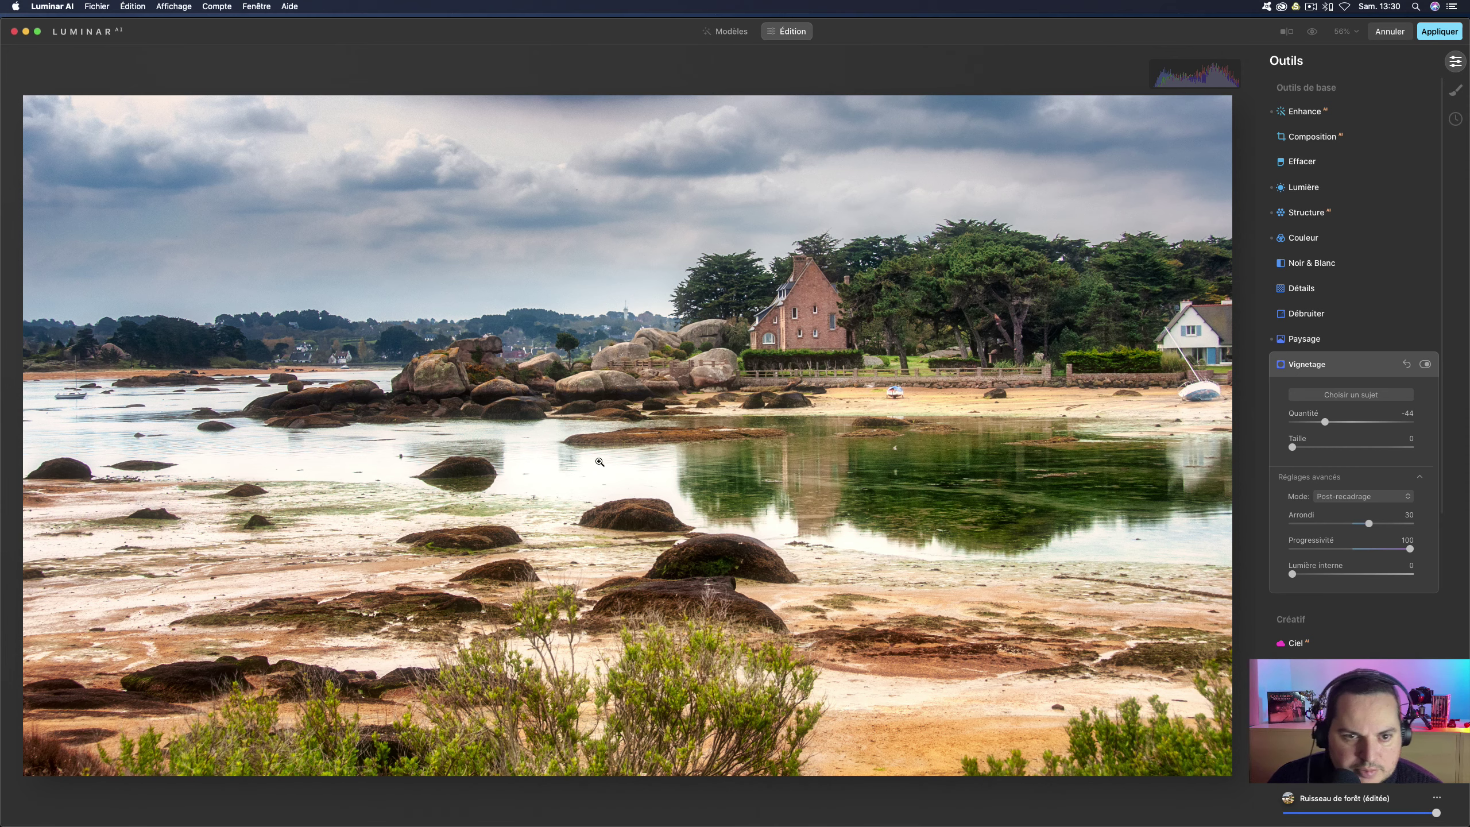
# - Inspect the upper-left sky up close and erase the small spot there using Effacer with a brush radius of 68
pyautogui.click(65, 202)
pyautogui.click(65, 203)
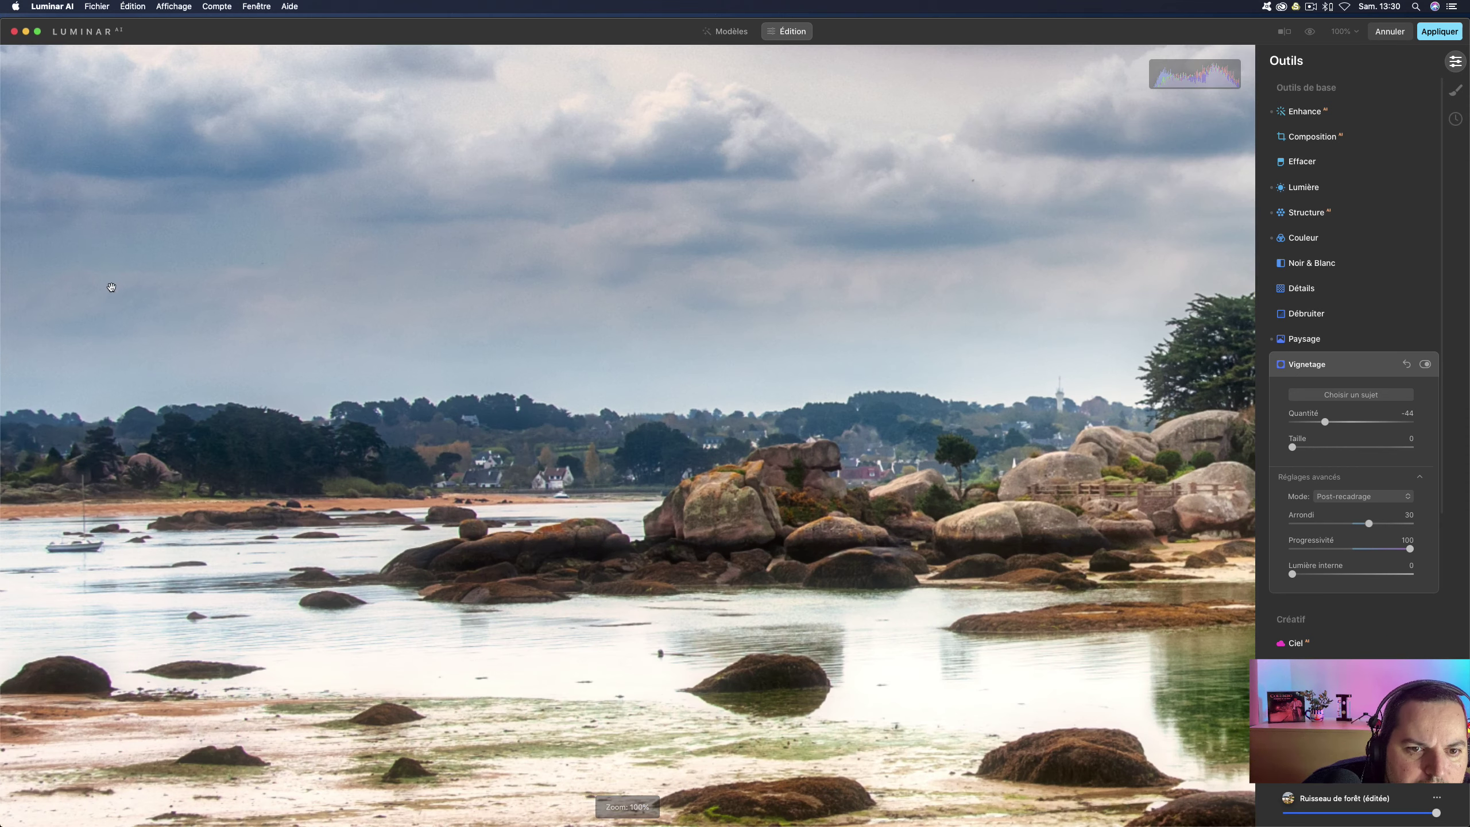
pyautogui.click(103, 246)
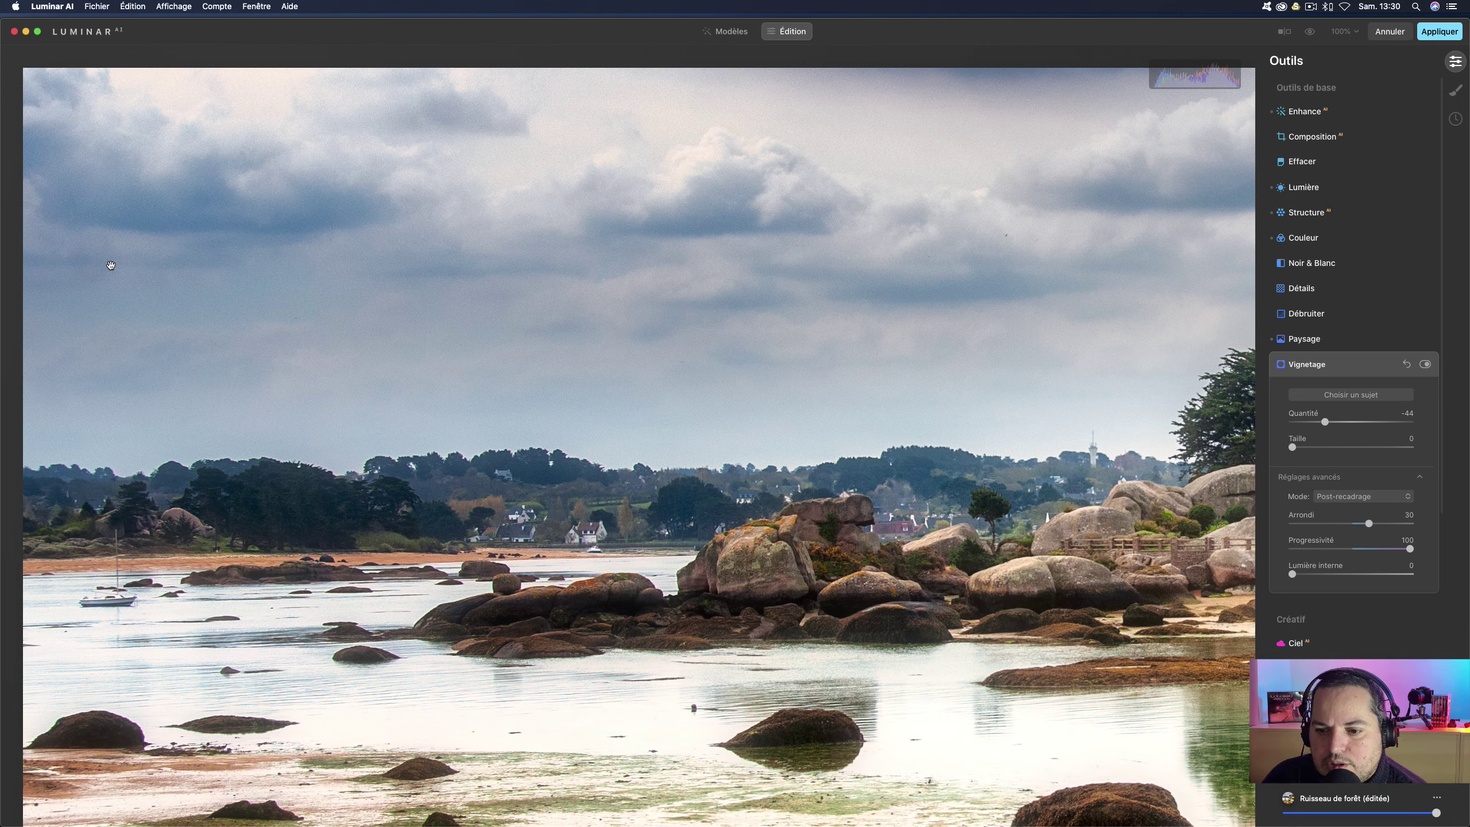
pyautogui.click(90, 273)
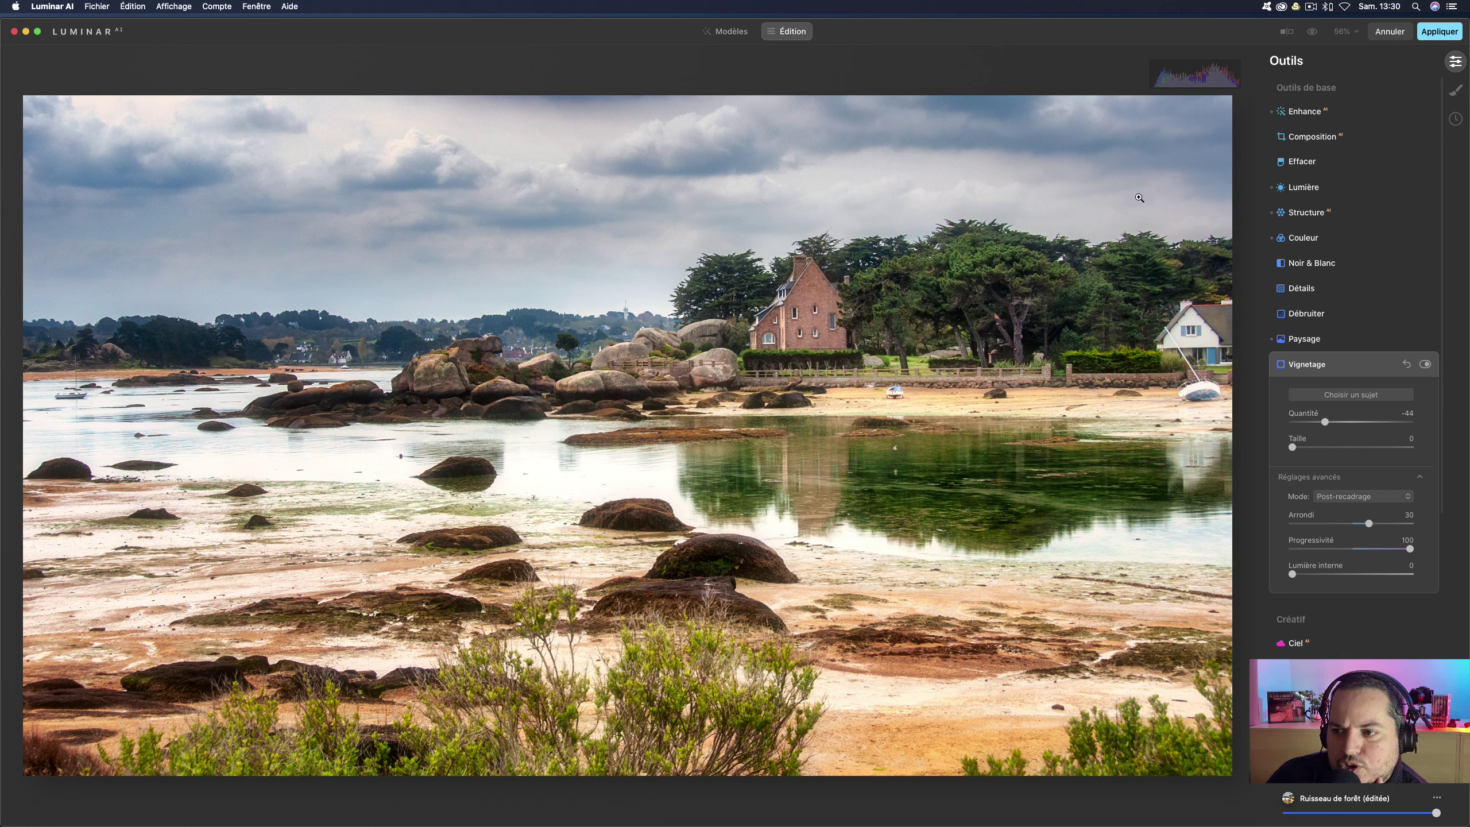
pyautogui.click(1331, 162)
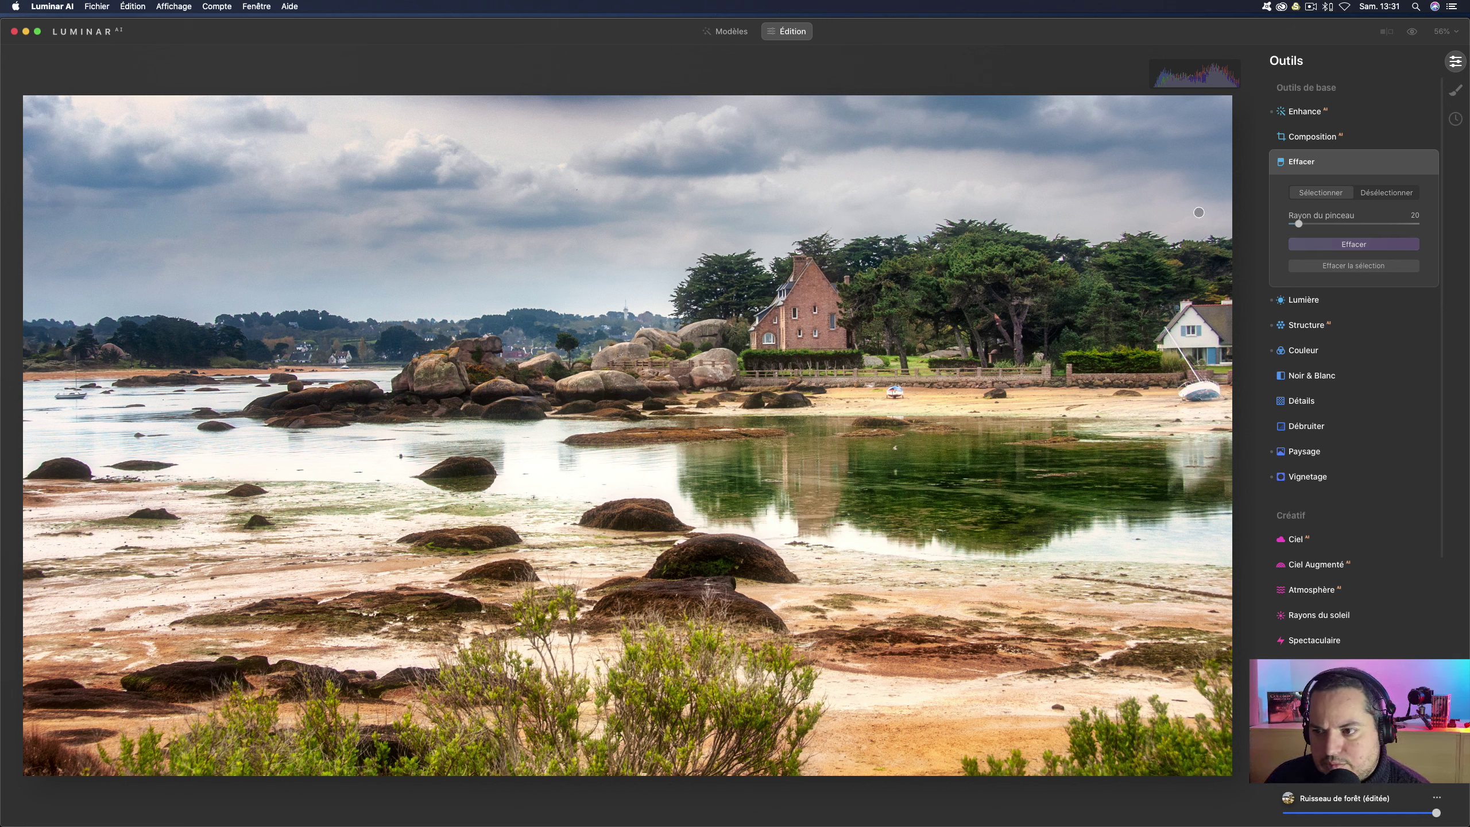
pyautogui.press(']')
pyautogui.press(']')
pyautogui.press(']')
pyautogui.press(']')
pyautogui.press(']')
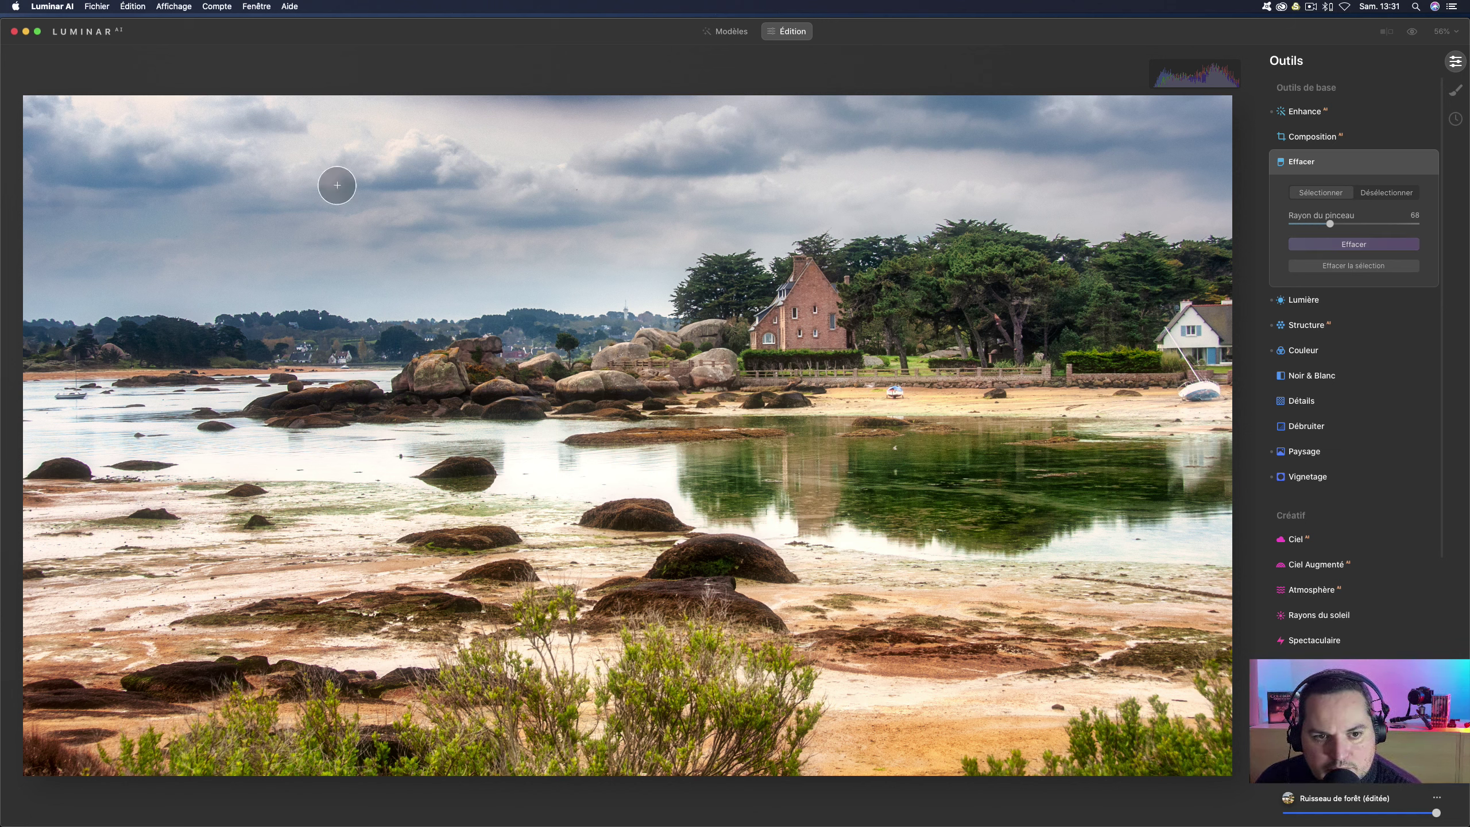
pyautogui.click(65, 204)
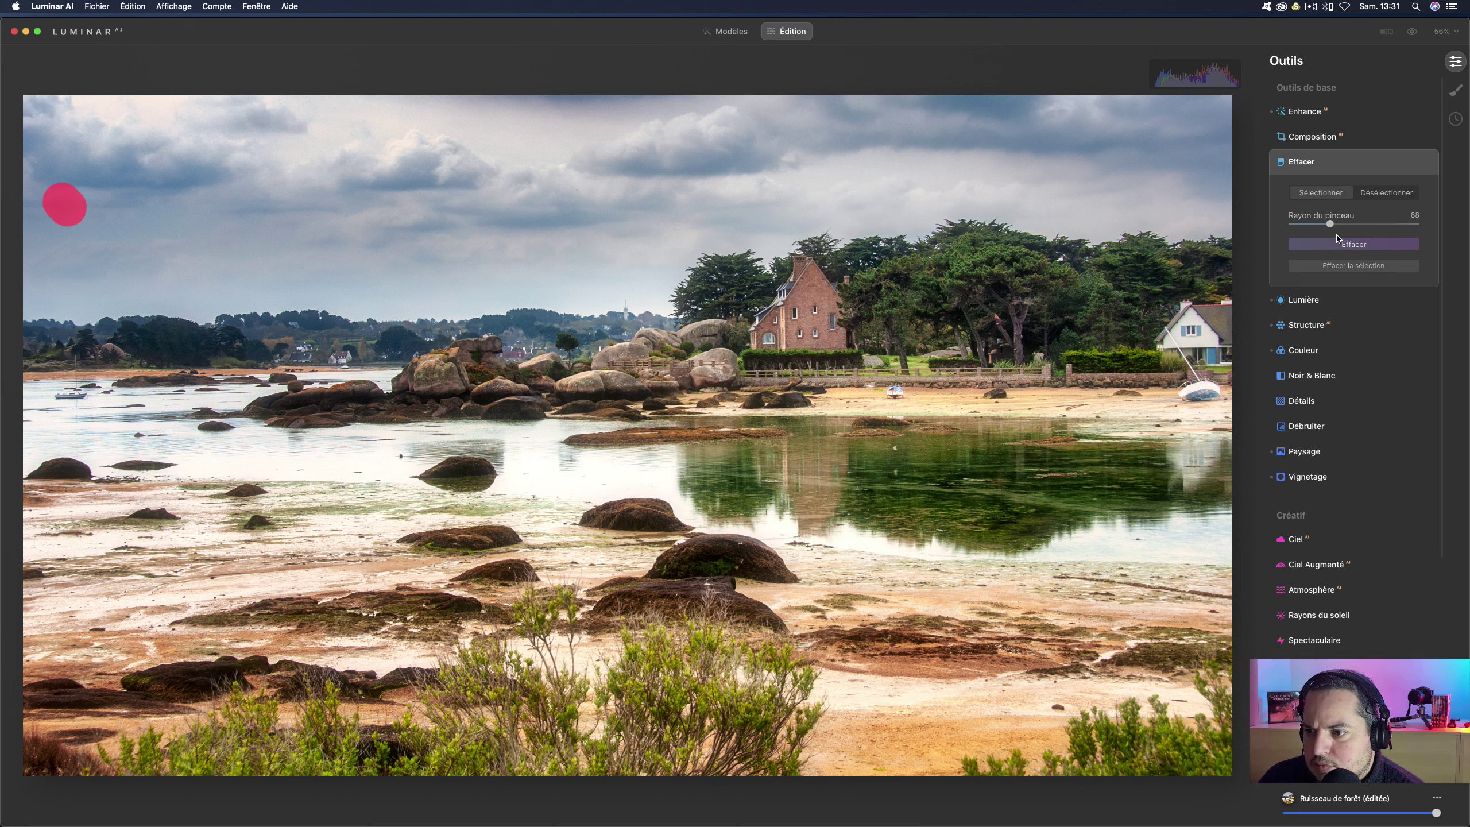
pyautogui.click(1342, 244)
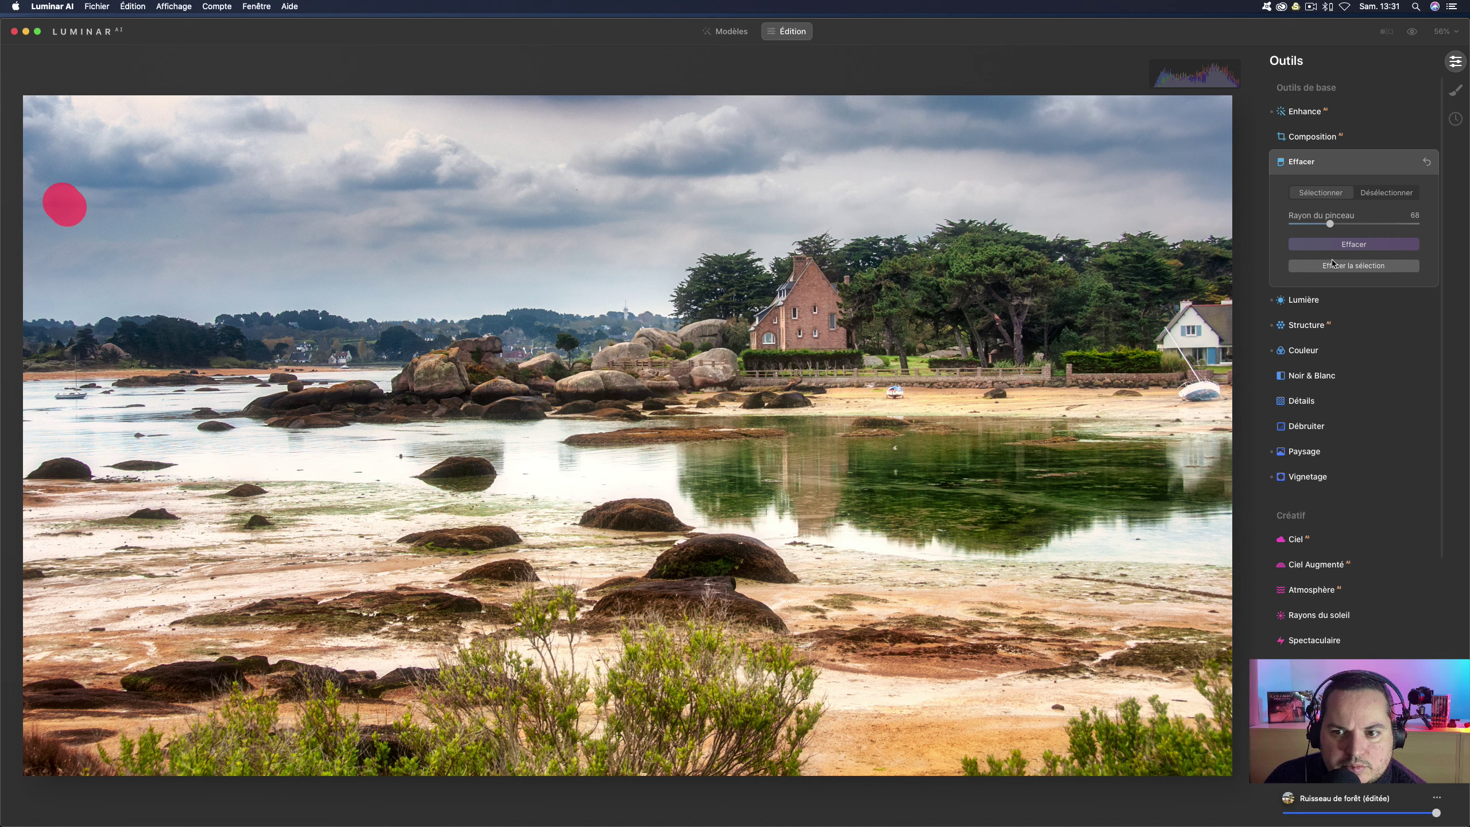
pyautogui.click(1332, 263)
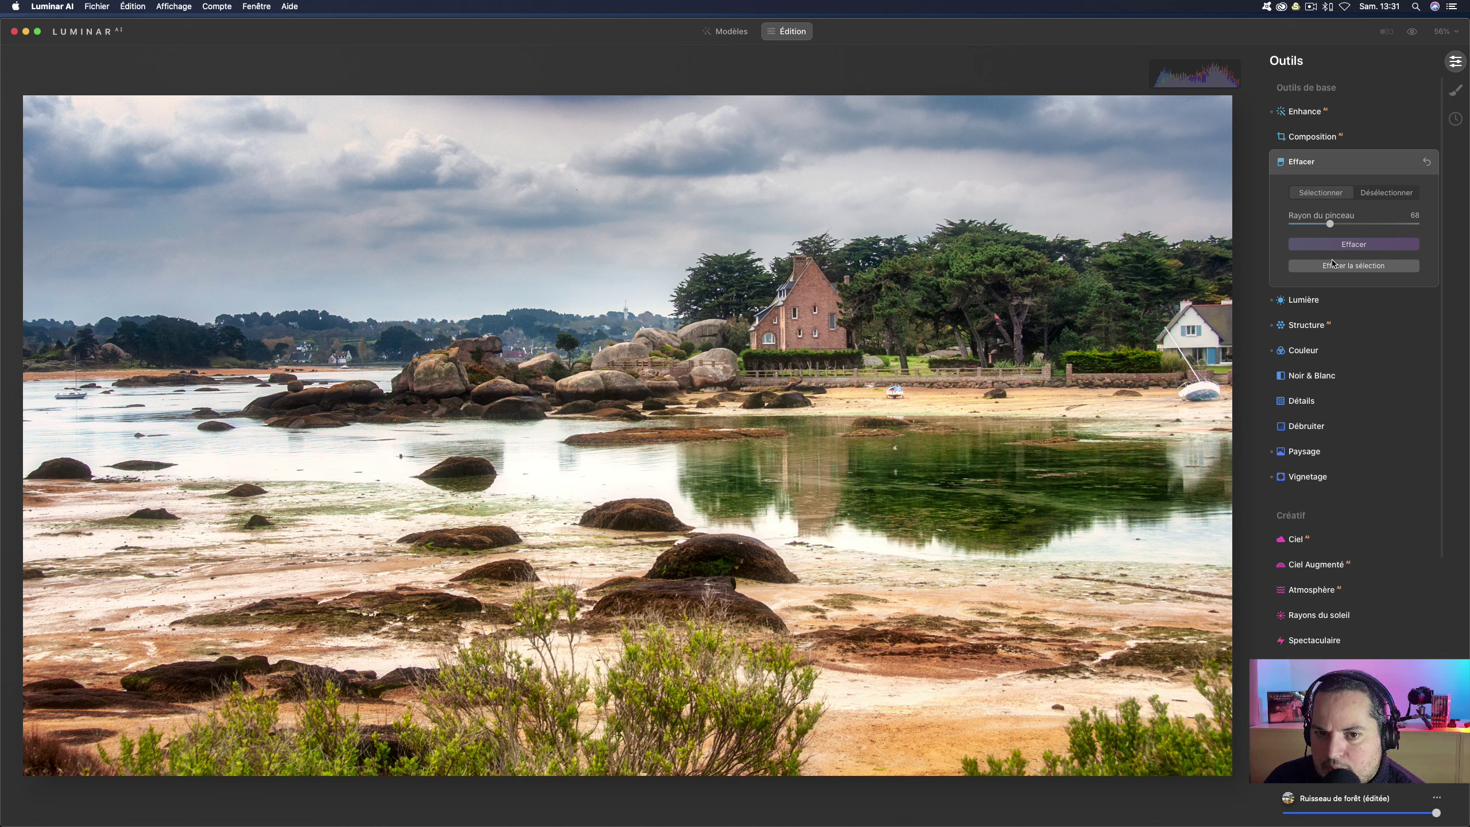
# - Add the Mystique effect and set its Quantité to 20
pyautogui.scroll(-1, 1322, 635)
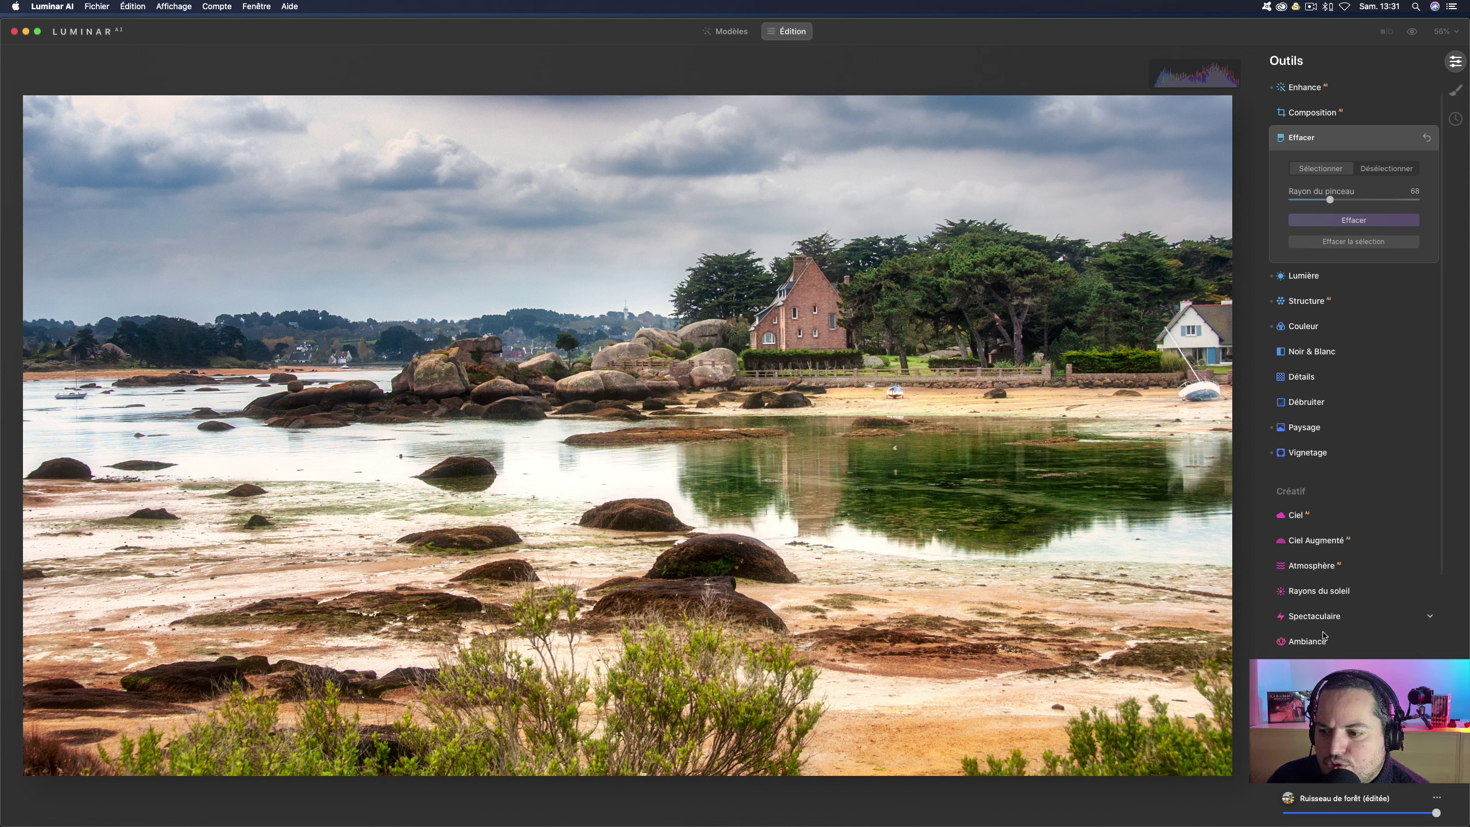
pyautogui.scroll(-1, 1309, 666)
pyautogui.click(1305, 687)
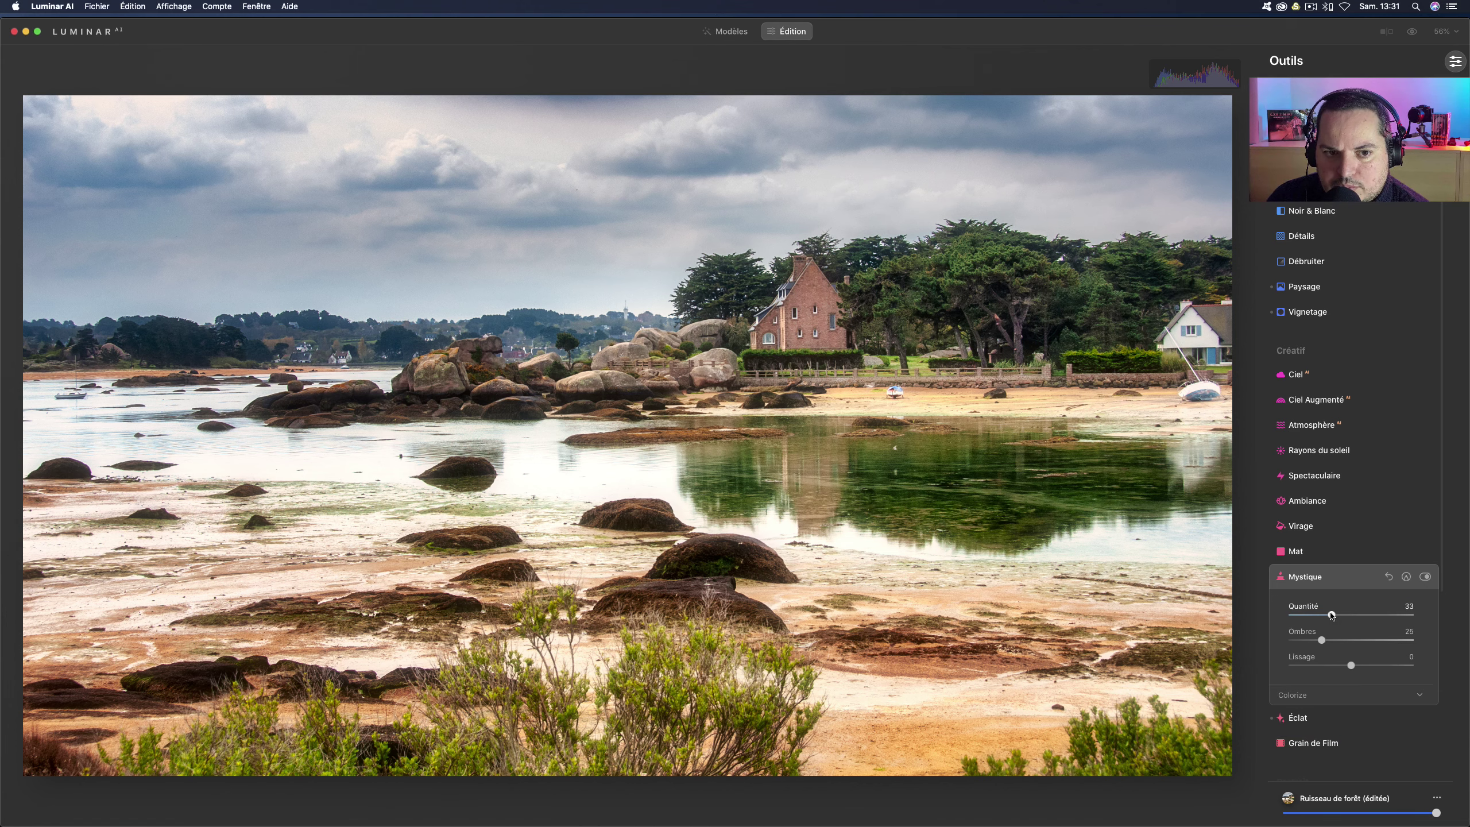
pyautogui.click(1335, 615)
pyautogui.moveTo(1338, 615)
pyautogui.mouseDown()
pyautogui.moveTo(1373, 616)
pyautogui.moveTo(1309, 616)
pyautogui.mouseUp()
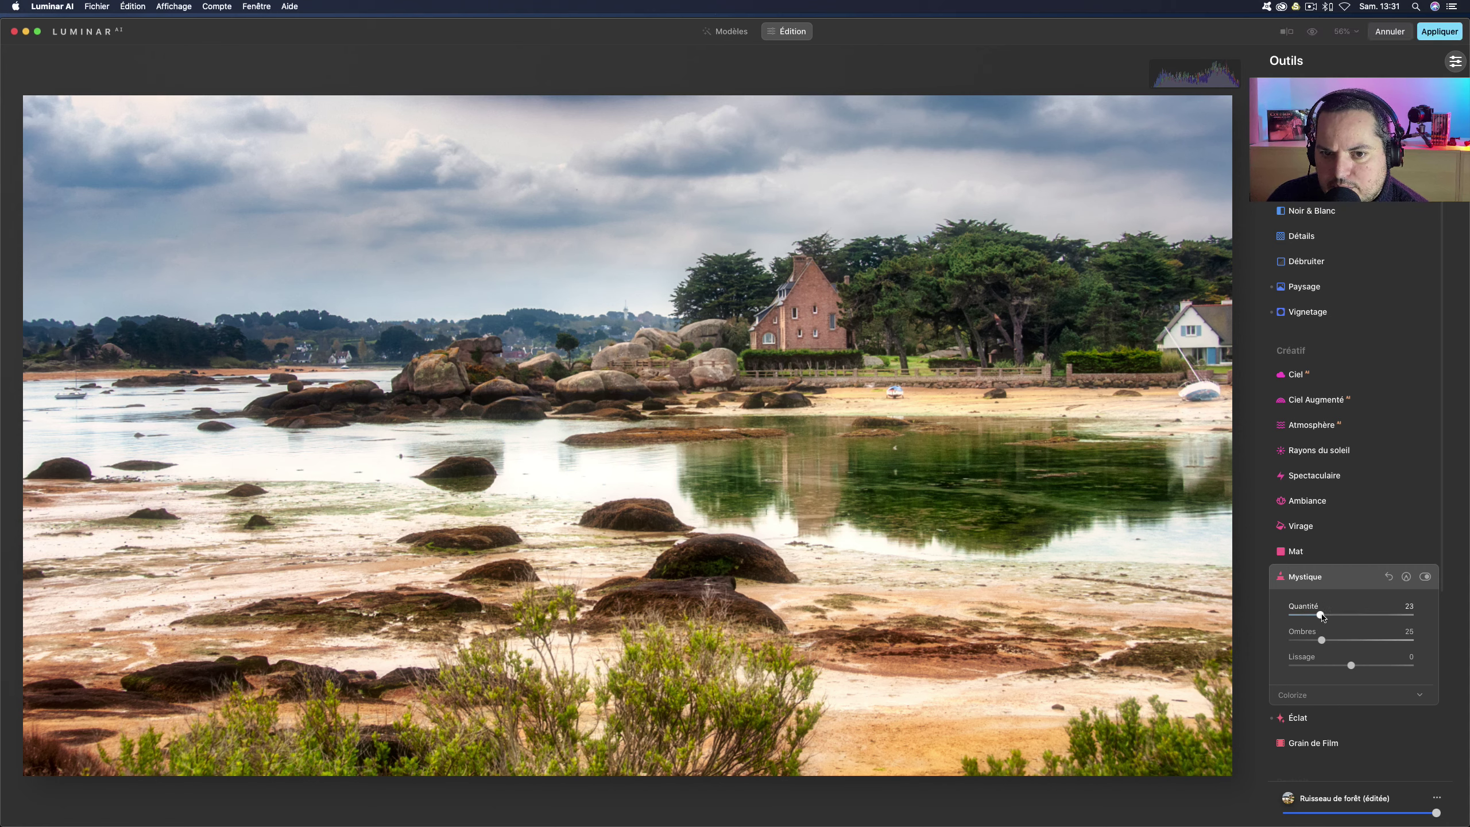
pyautogui.moveTo(1311, 616)
pyautogui.mouseDown()
pyautogui.moveTo(1260, 617)
pyautogui.moveTo(1318, 617)
pyautogui.mouseUp()
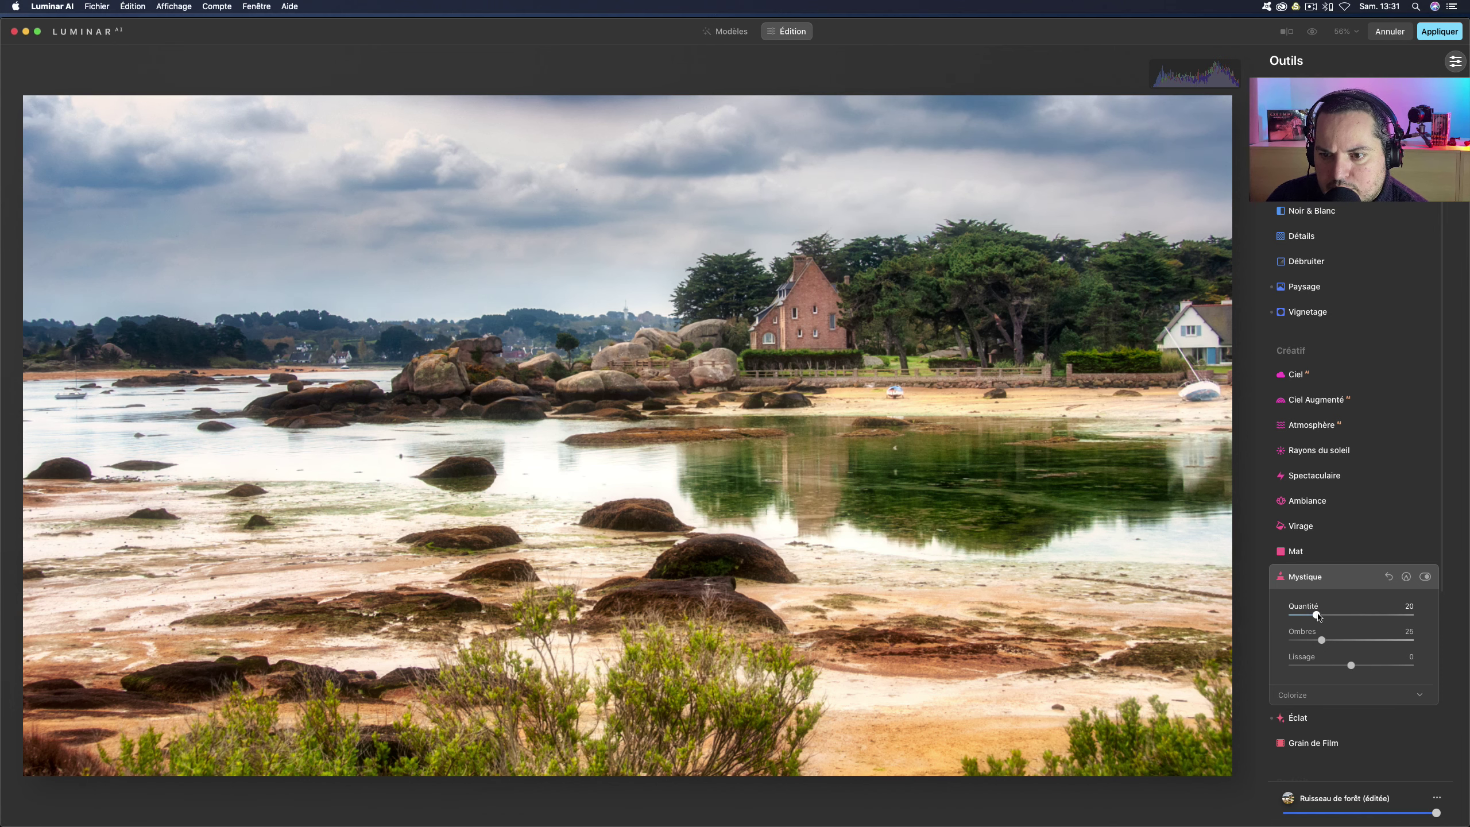
# - Compare the photo with the Mystique effect switched off and on
pyautogui.click(1424, 576)
pyautogui.click(1424, 576)
pyautogui.click(1424, 576)
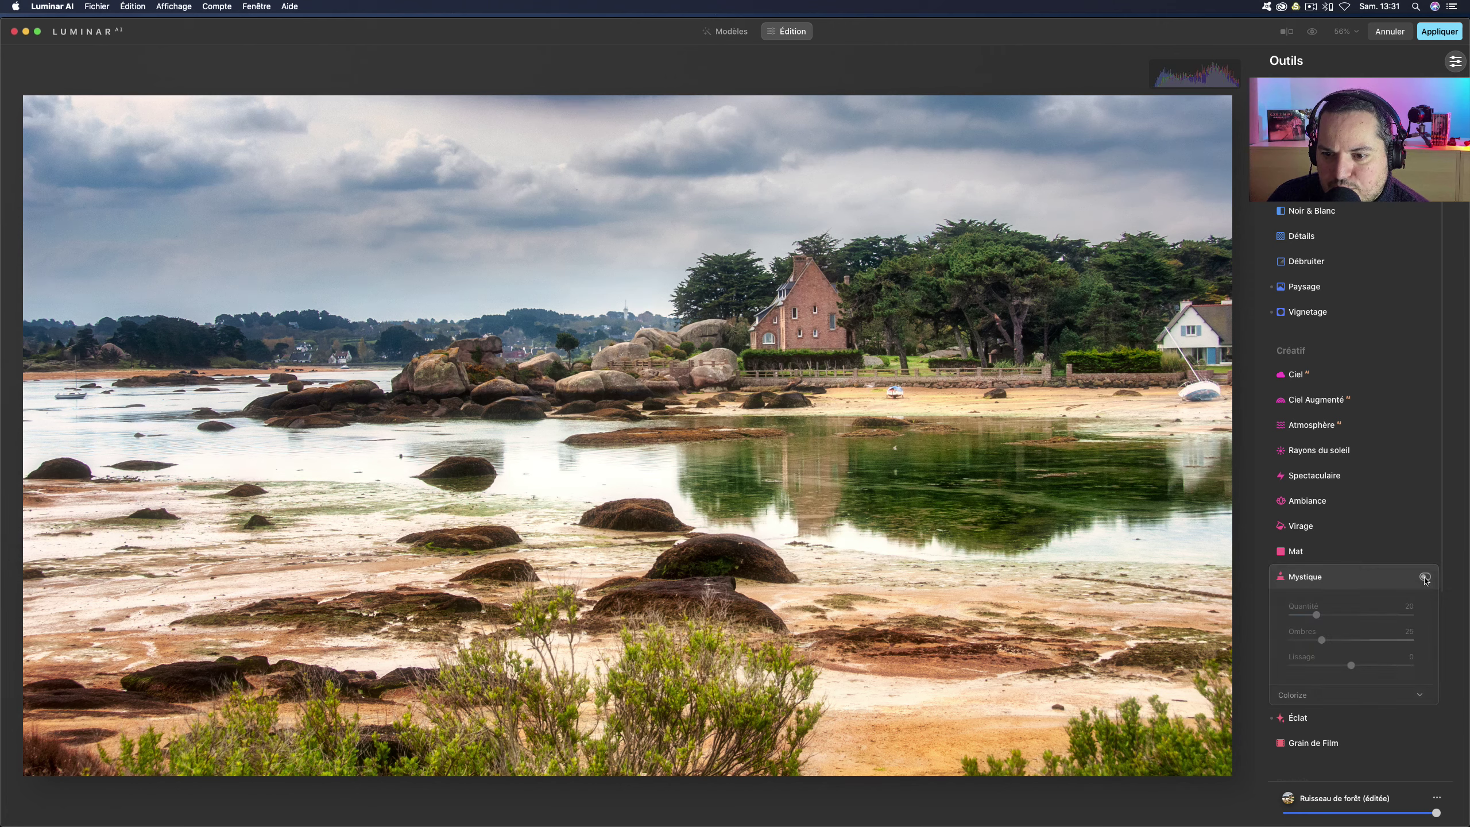
pyautogui.click(1424, 577)
pyautogui.click(1425, 576)
pyautogui.click(1424, 577)
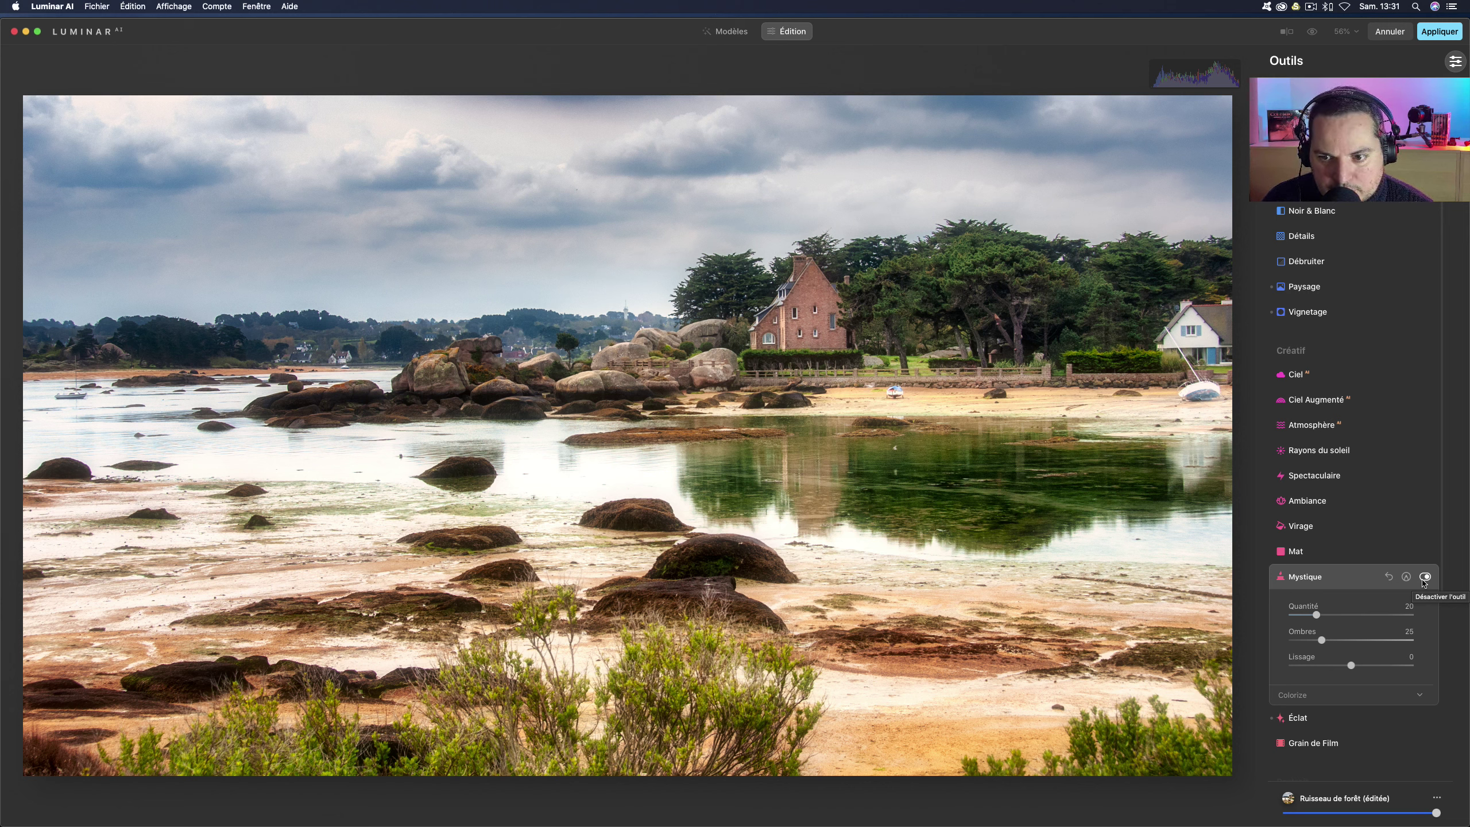
# - Raise the Mystique Quantité to 48 and check the photo with and without the effect, leaving it on
pyautogui.click(1319, 615)
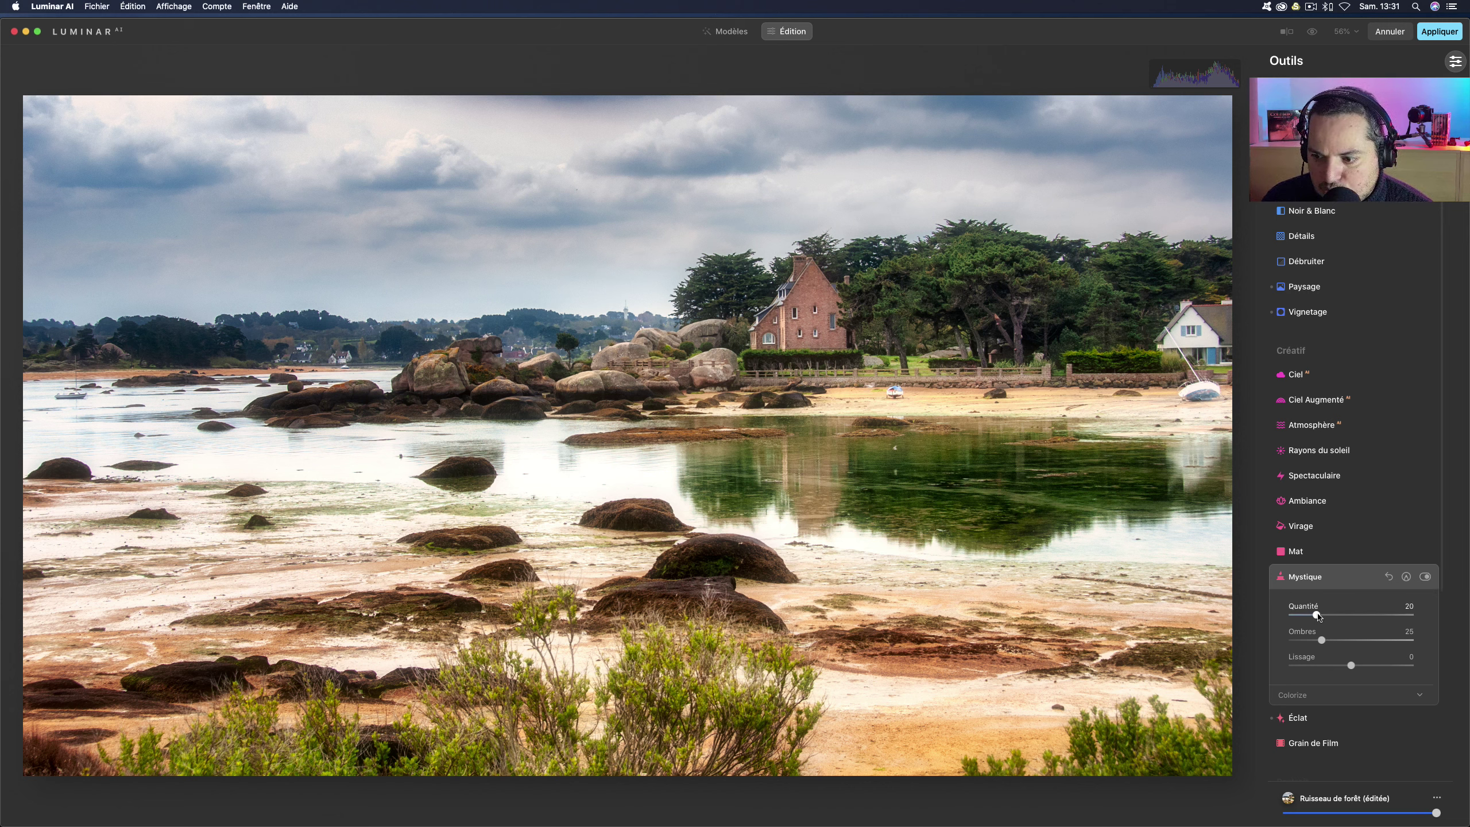
pyautogui.moveTo(1318, 615); pyautogui.dragTo(1349, 615)
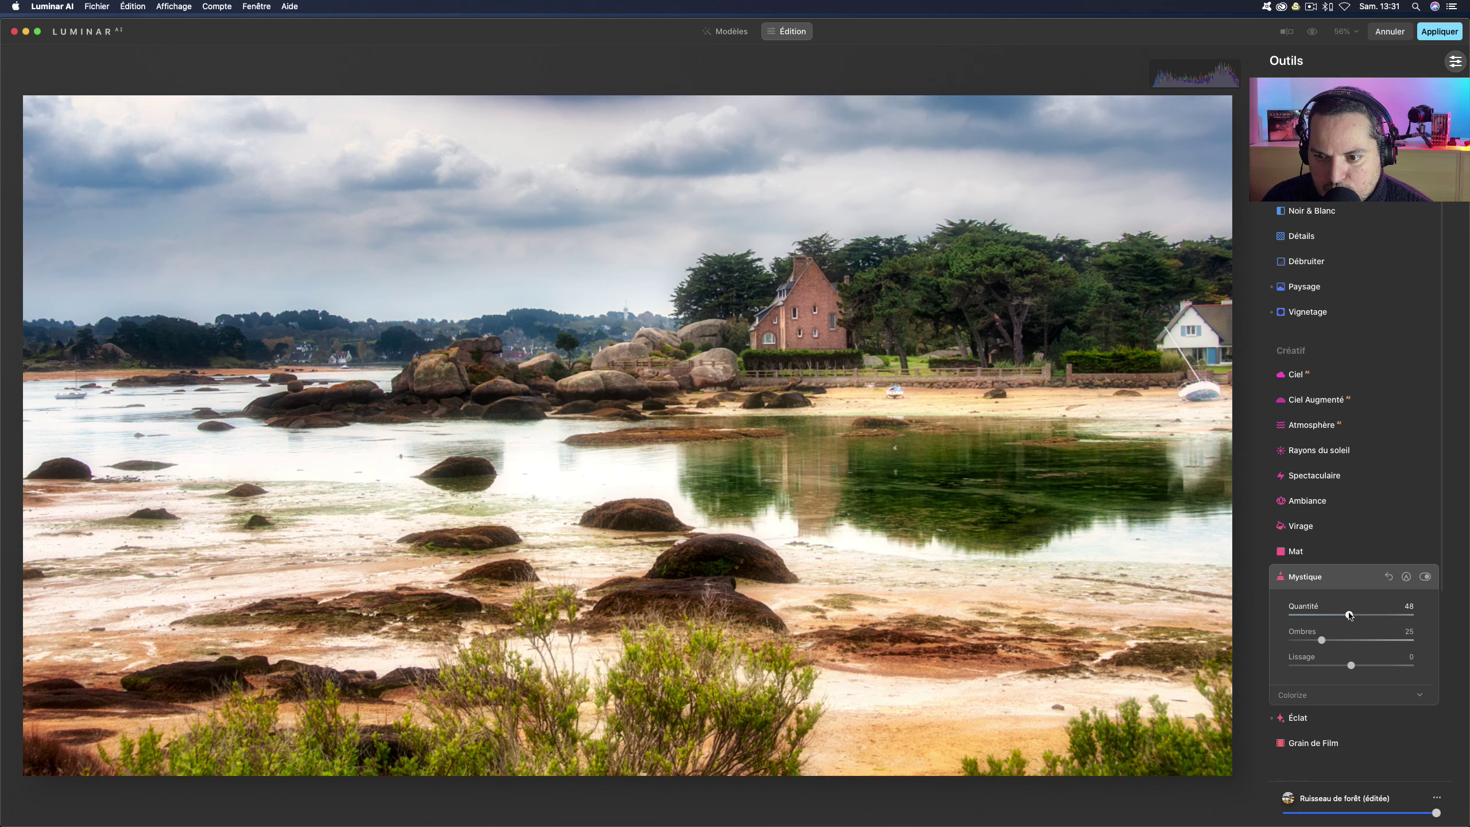
pyautogui.click(1425, 577)
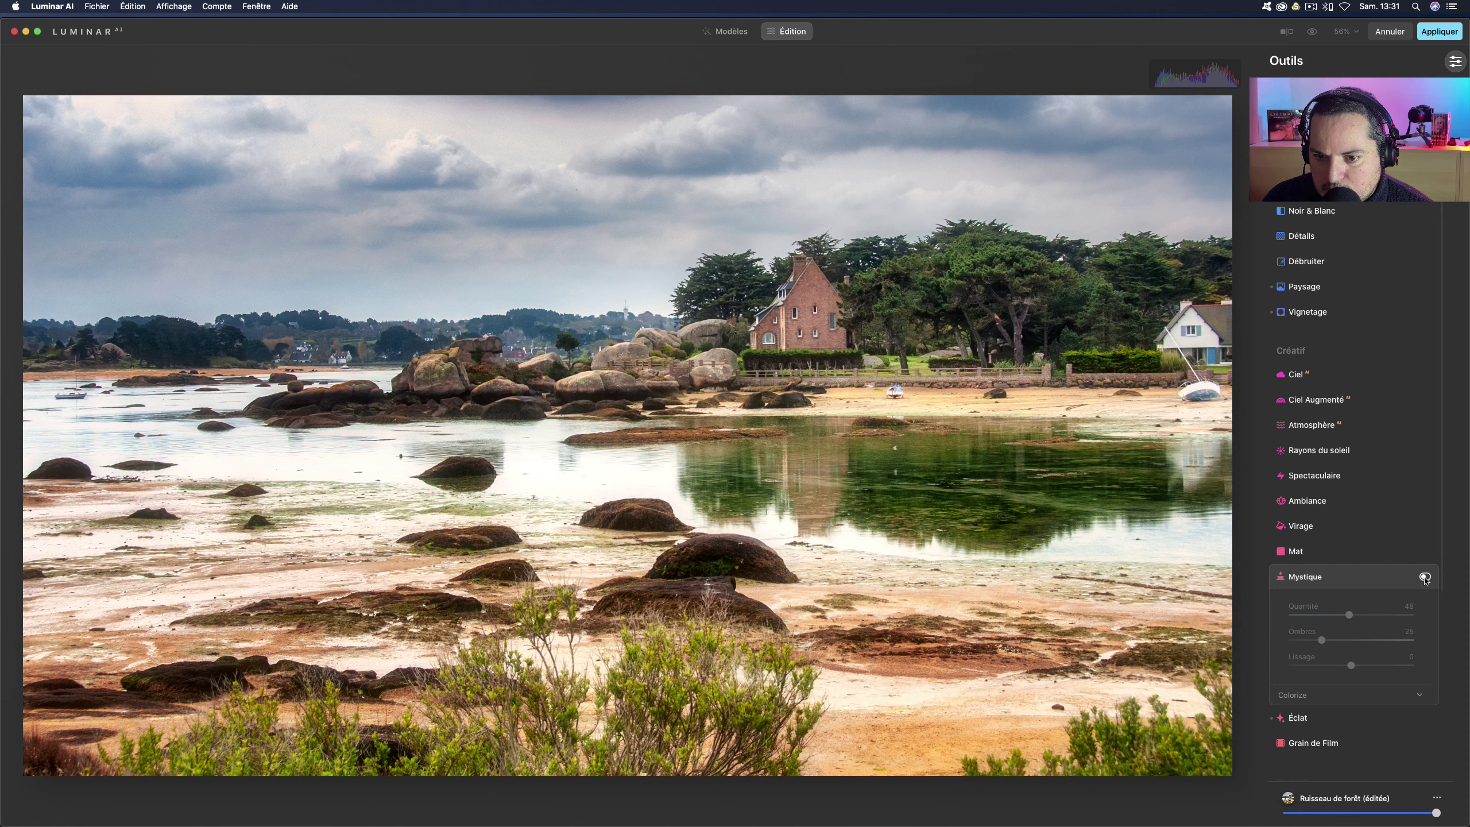
pyautogui.click(1424, 576)
pyautogui.click(1424, 576)
pyautogui.click(1425, 577)
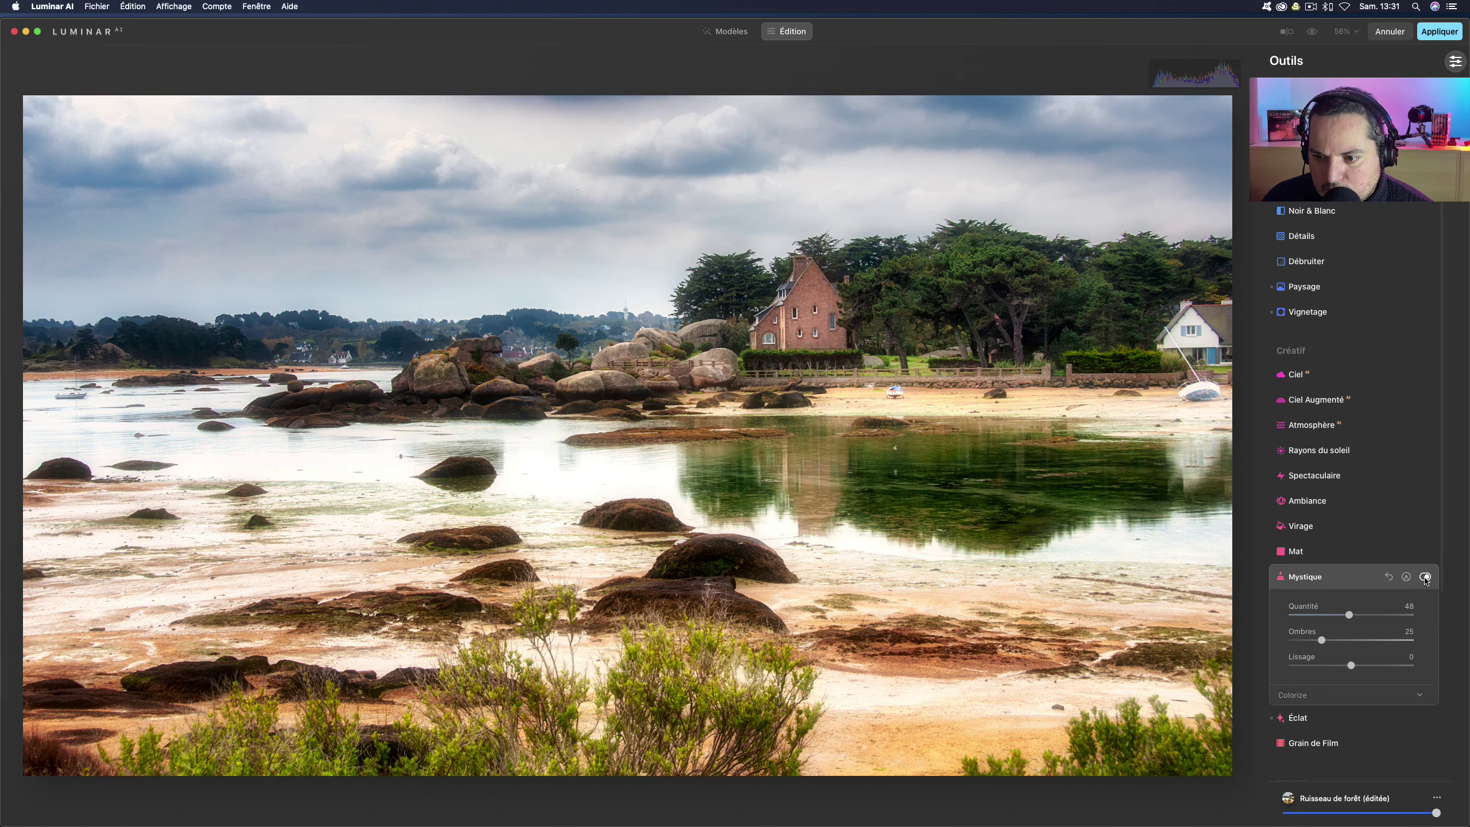
pyautogui.click(1424, 577)
pyautogui.click(1424, 576)
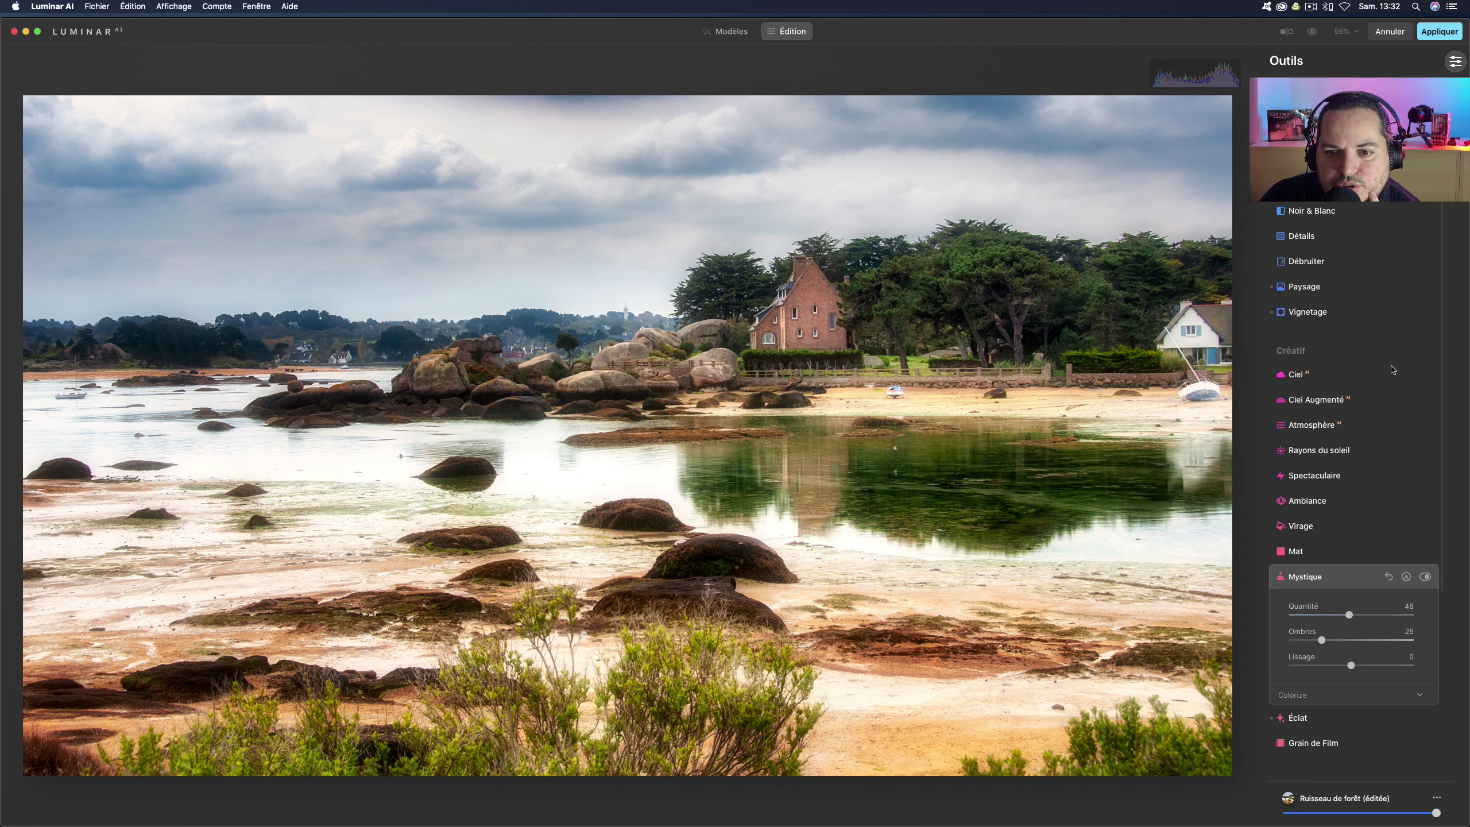
pyautogui.click(1424, 577)
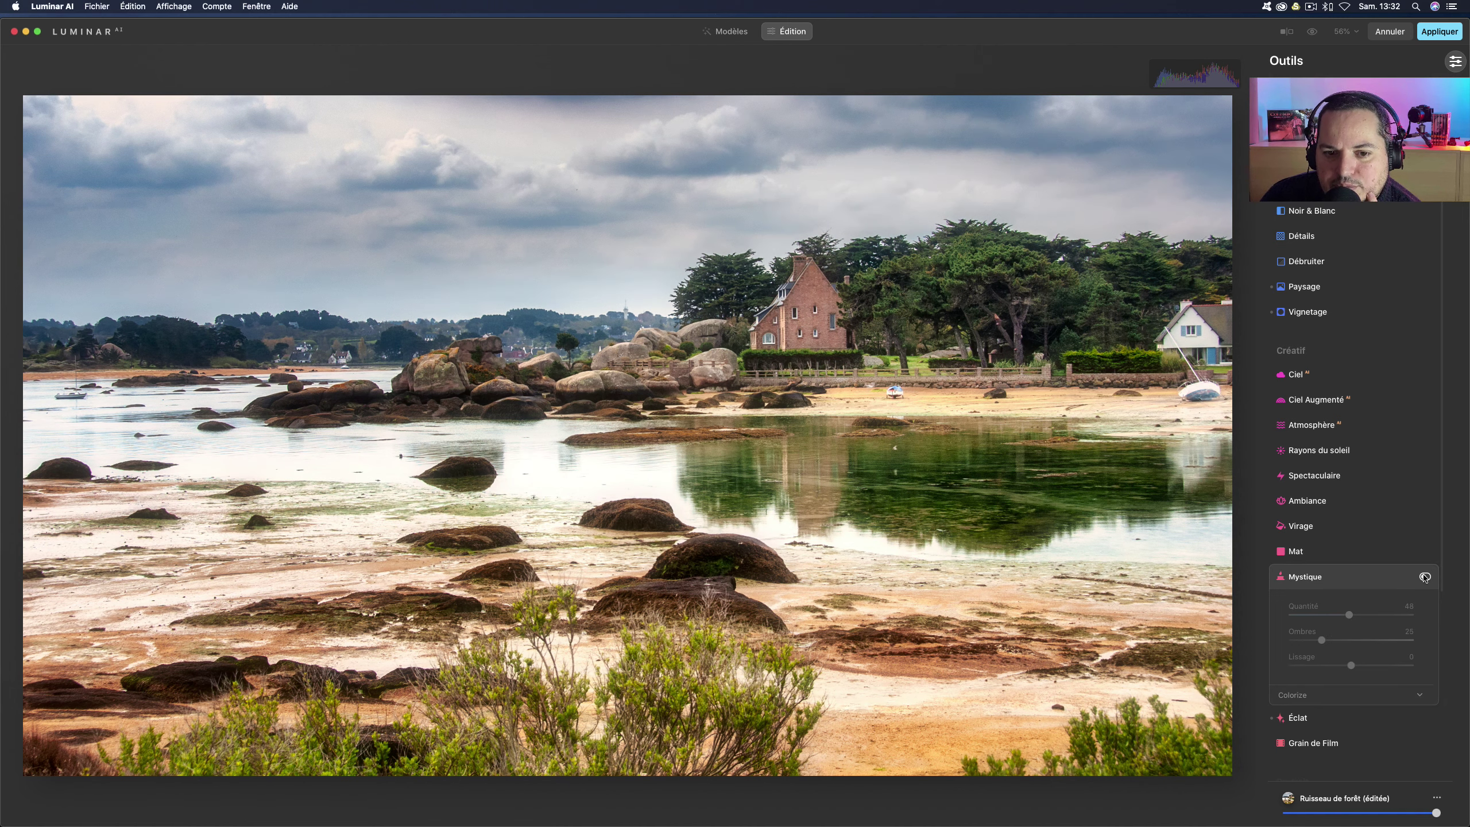
pyautogui.click(1425, 577)
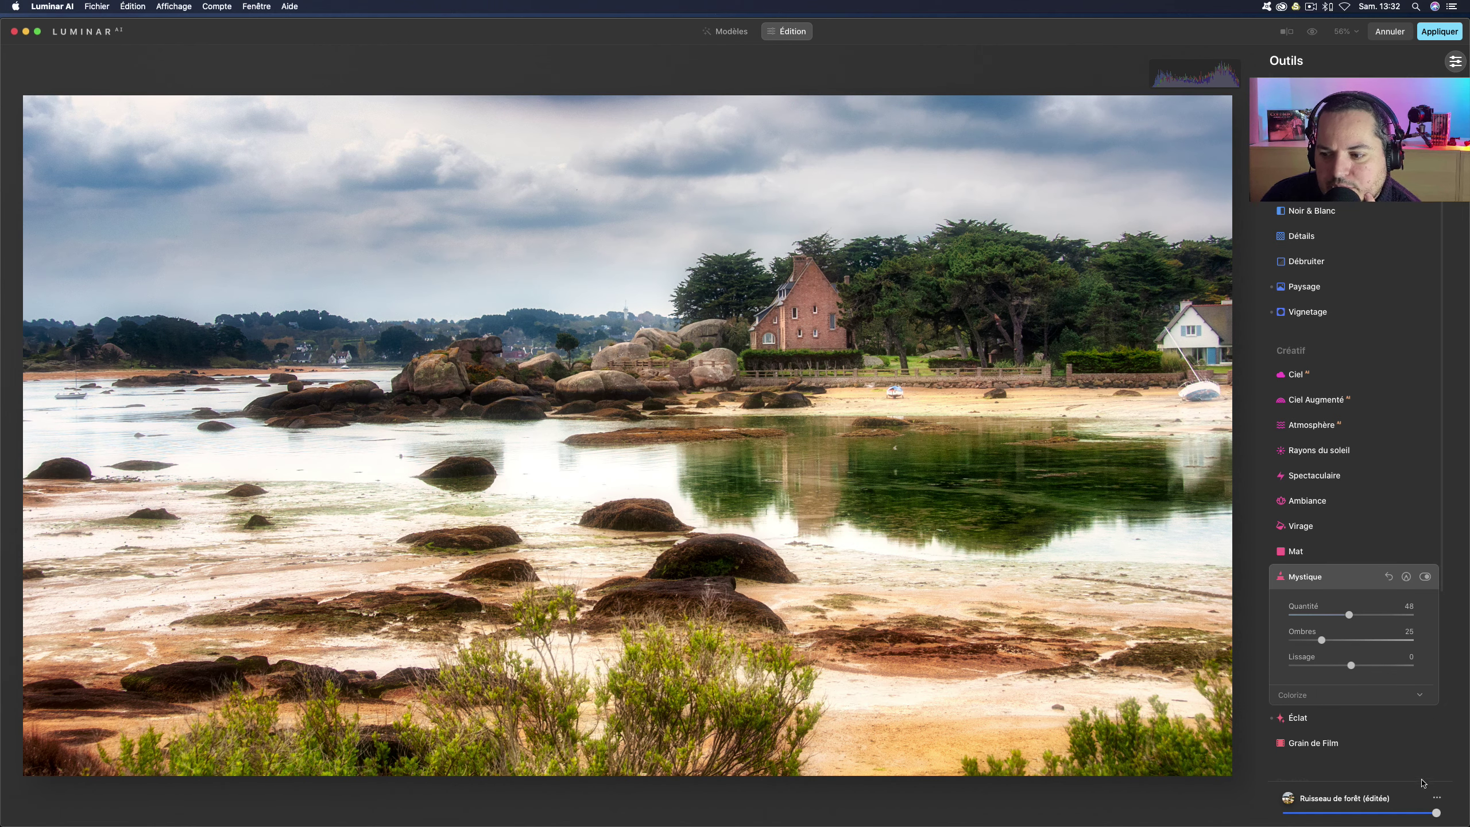
# - Lower the Ruisseau de forêt template strength to about three quarters and compare the result with the original photo
pyautogui.moveTo(1437, 813); pyautogui.dragTo(1396, 805)
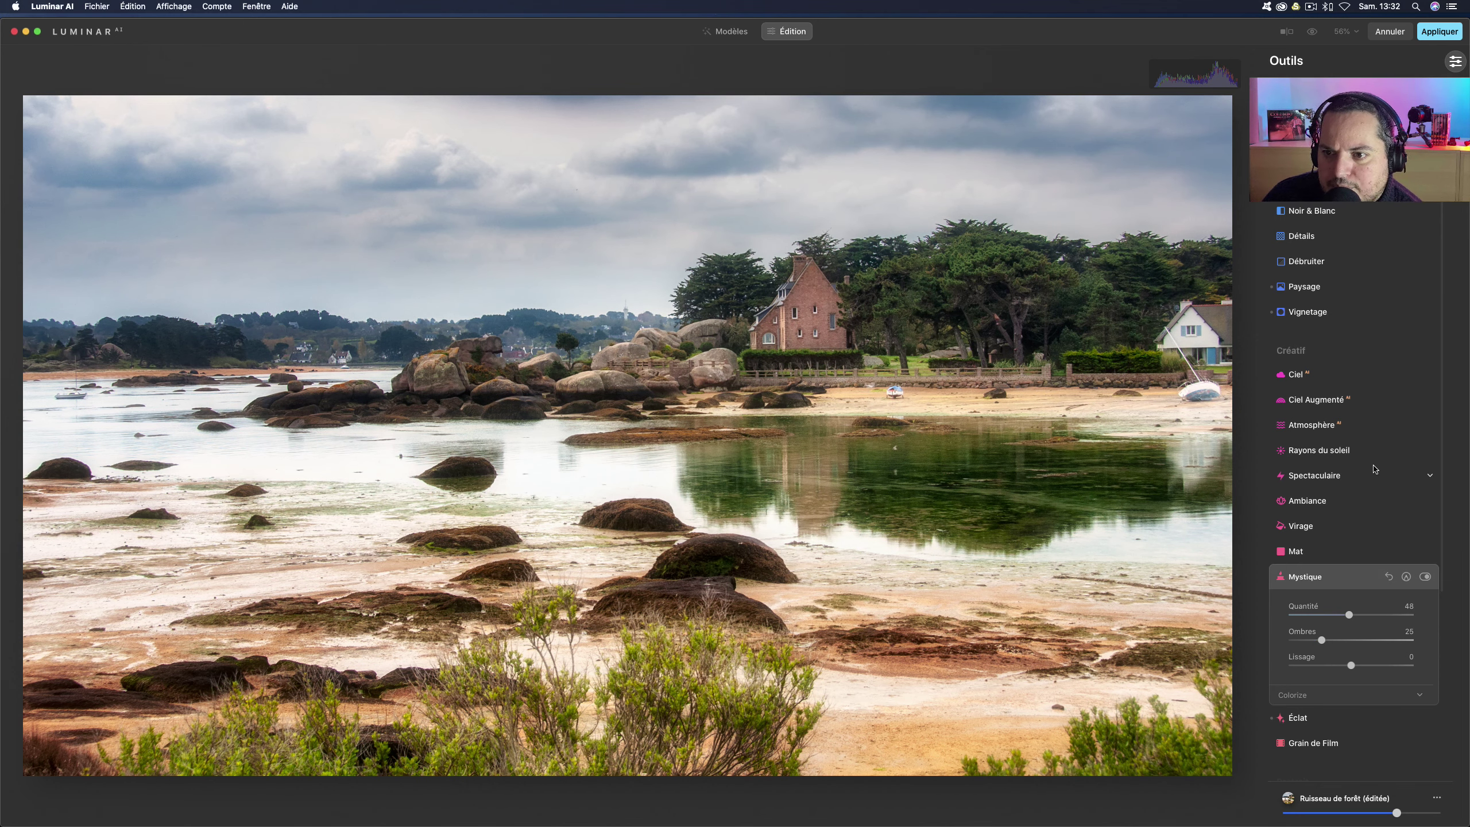
pyautogui.click(1311, 32)
pyautogui.click(1310, 31)
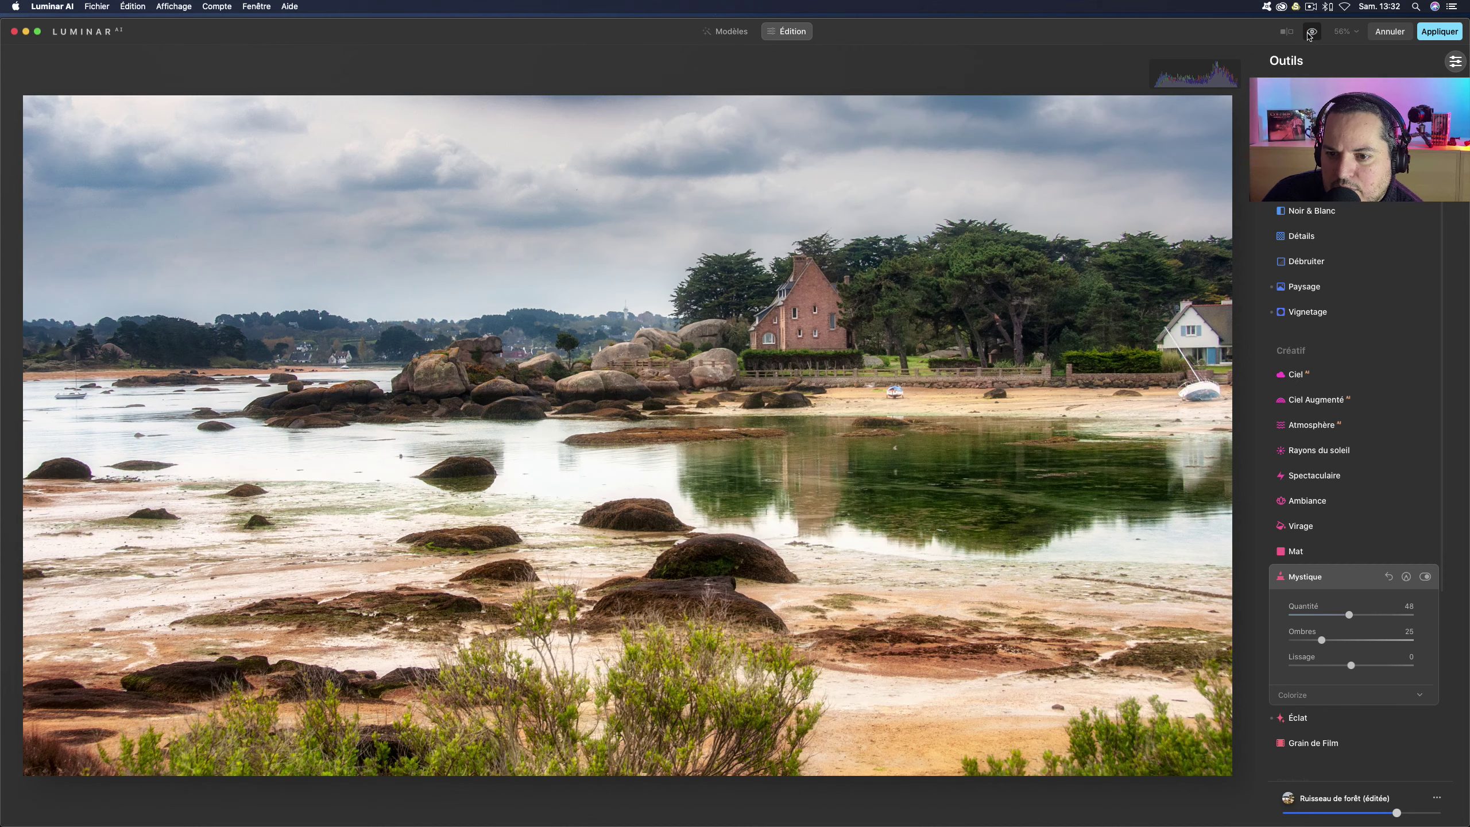
pyautogui.click(1311, 31)
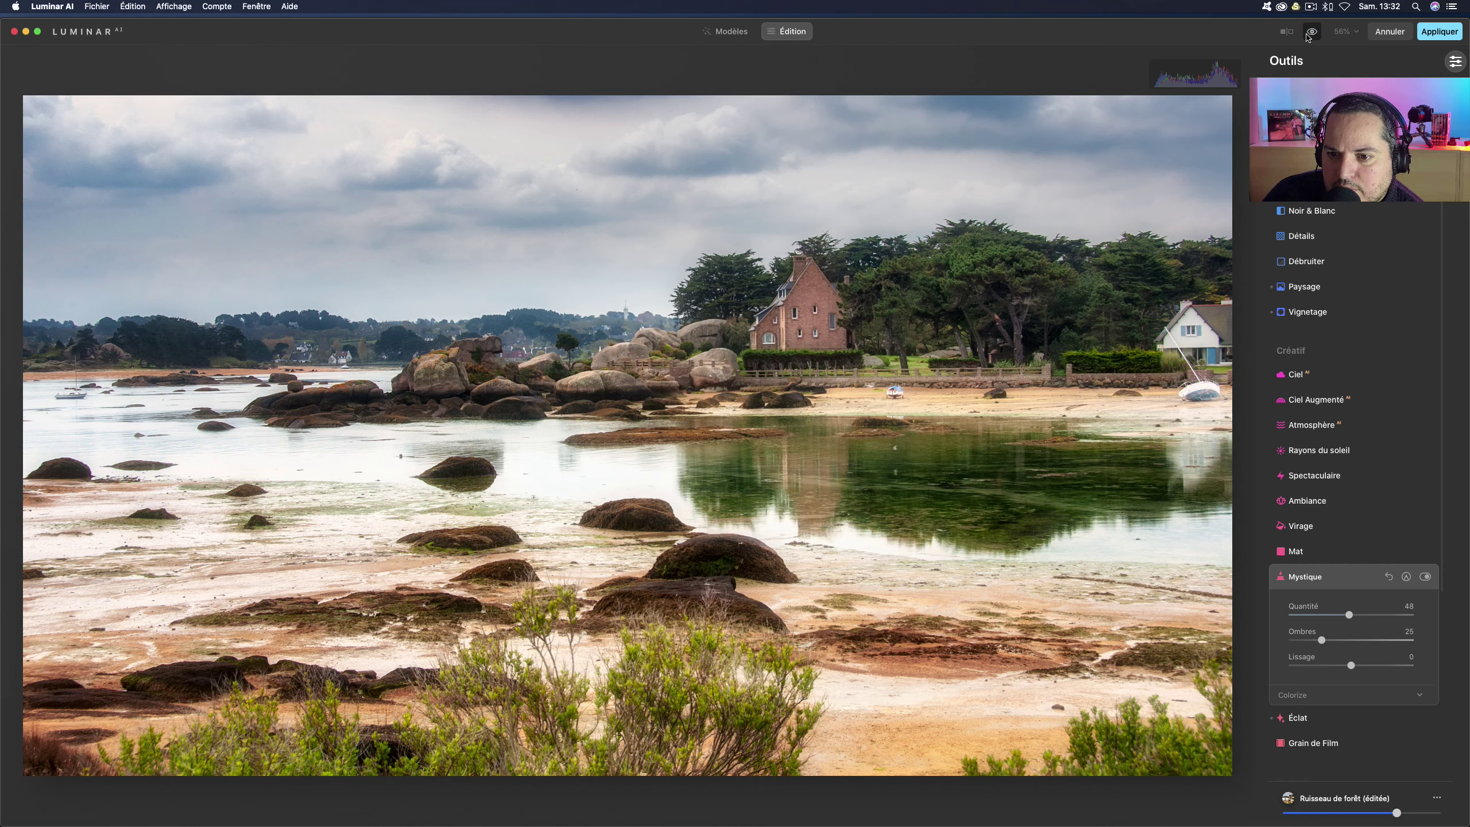
pyautogui.click(1310, 32)
pyautogui.click(1310, 32)
pyautogui.click(1307, 35)
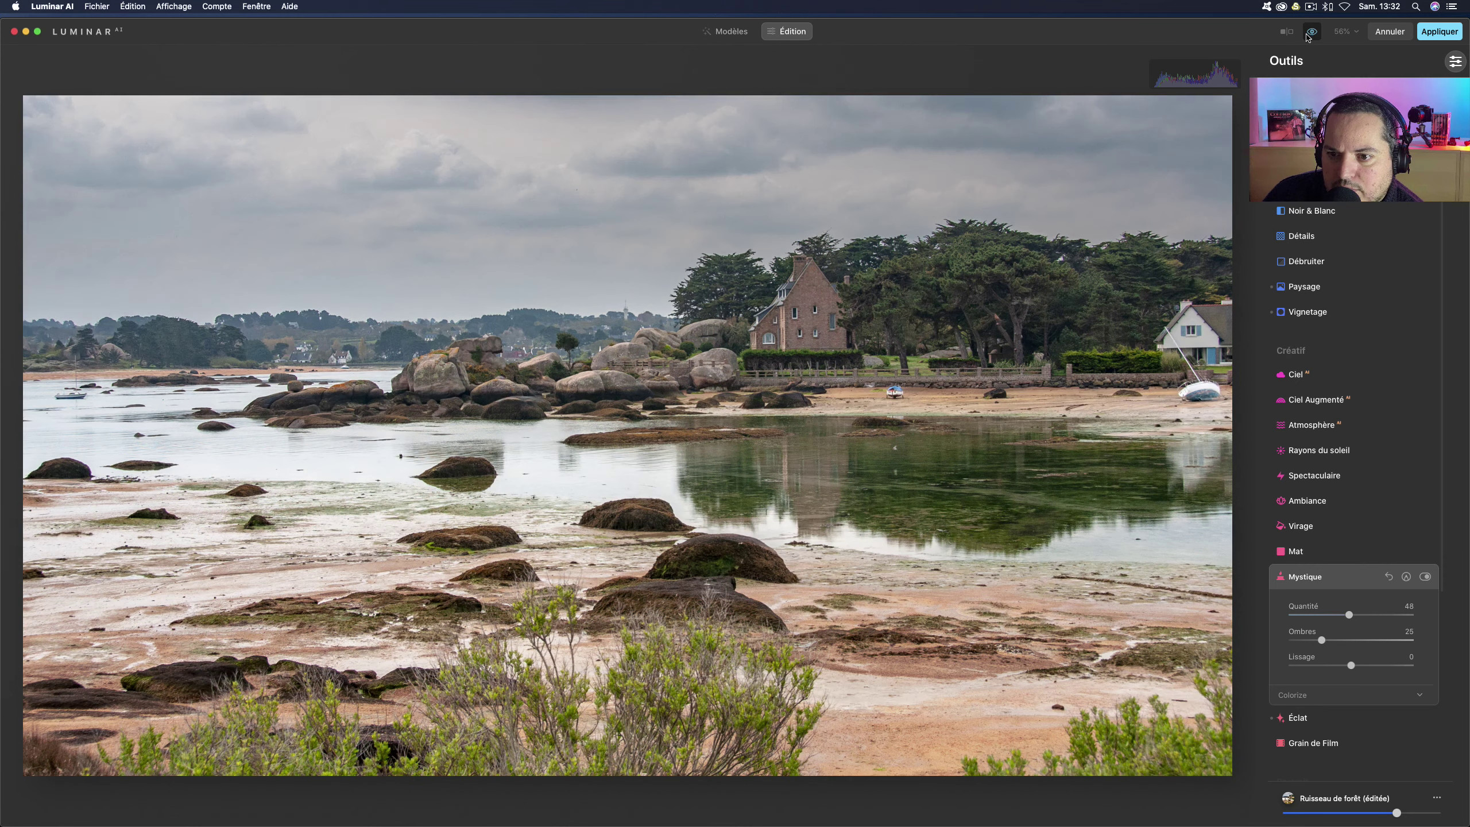
pyautogui.click(1307, 35)
pyautogui.click(1307, 35)
pyautogui.click(1307, 35)
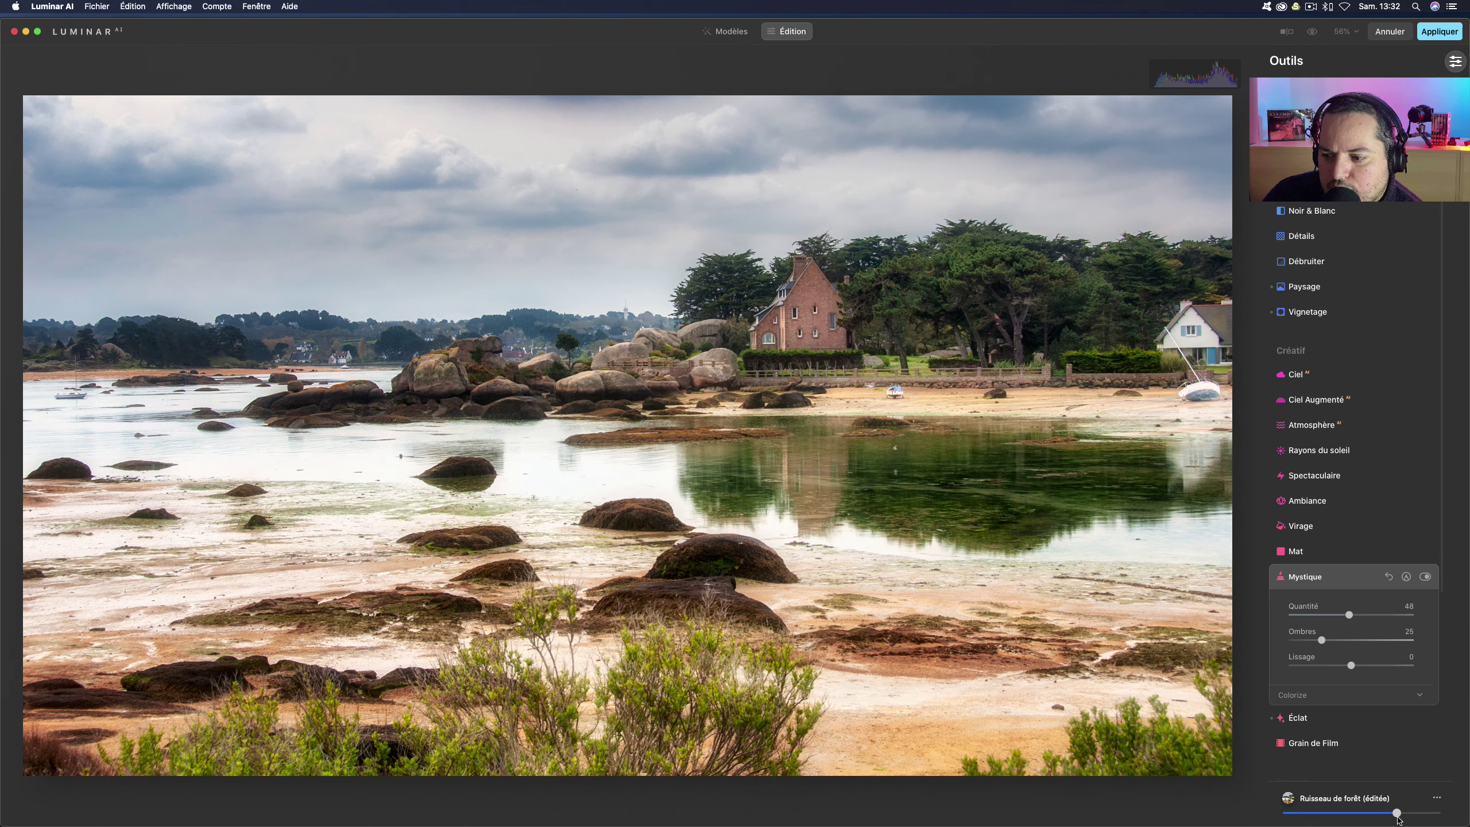
# - Reduce the Ruisseau de forêt template strength to about one third and check it against the original photo
pyautogui.moveTo(1396, 815); pyautogui.dragTo(1354, 814)
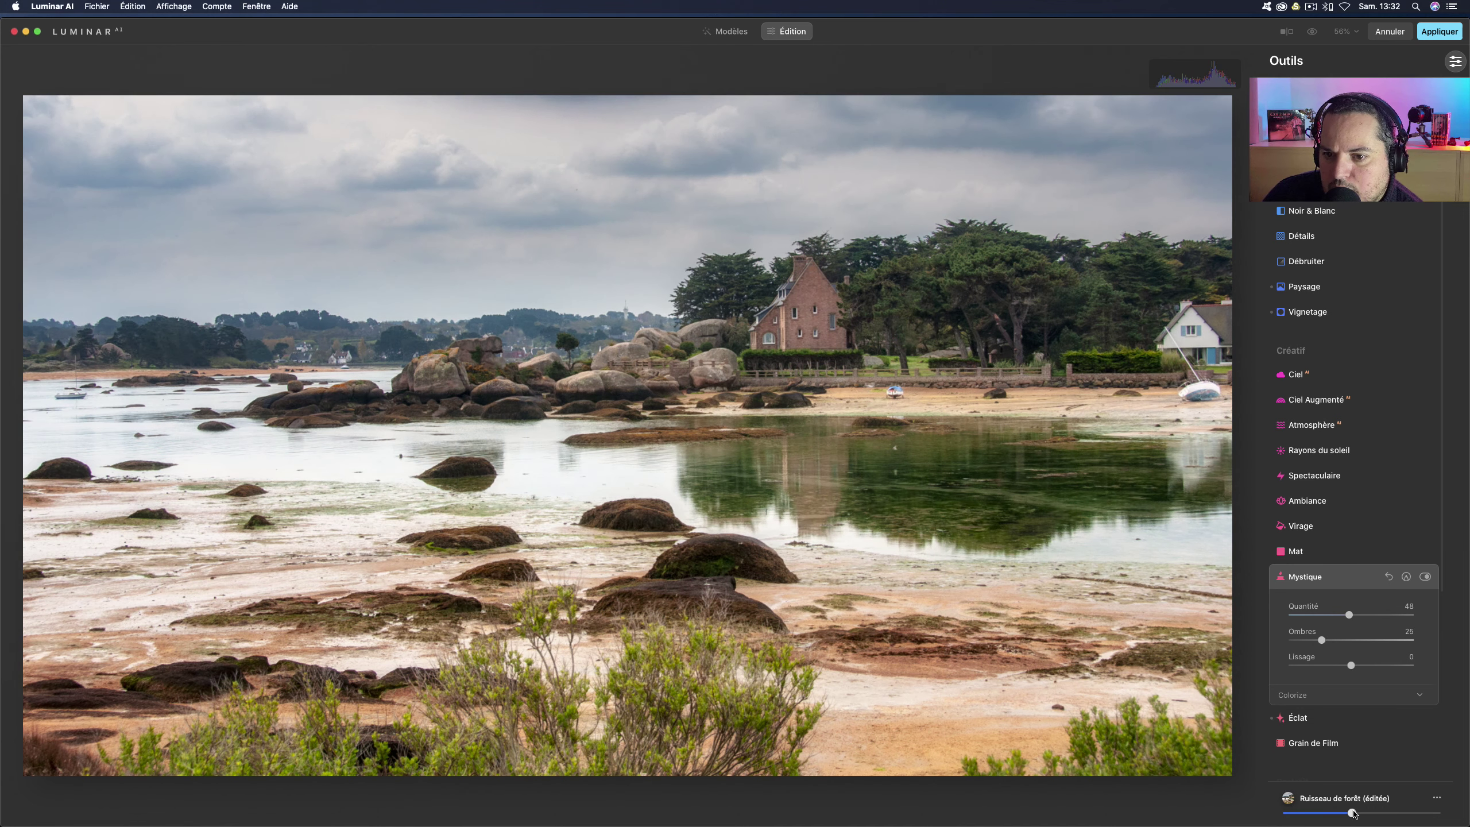
pyautogui.click(1312, 32)
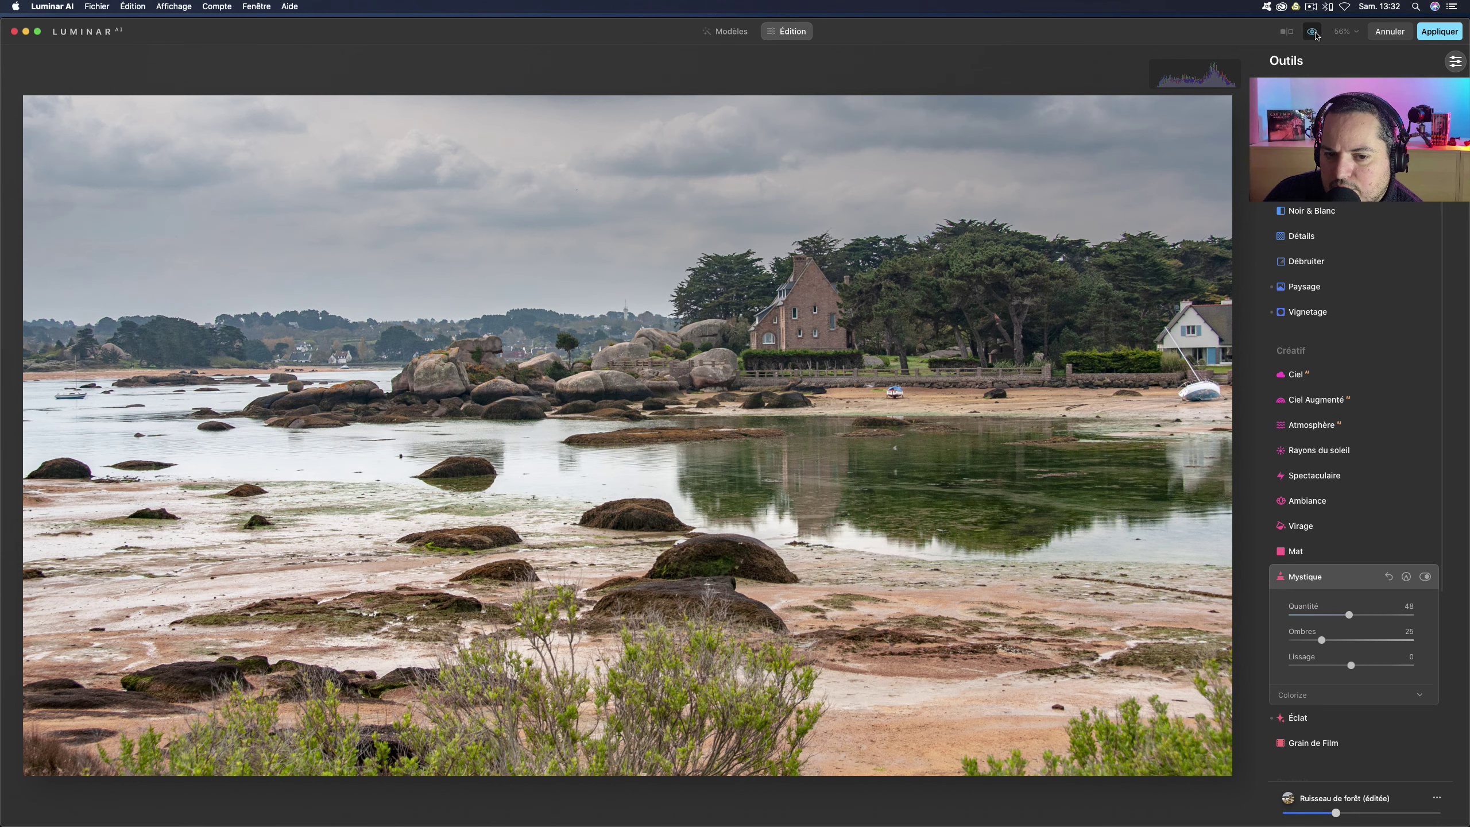
pyautogui.click(1313, 32)
# - Review the whole photo in the Avant/Après split view and apply the edits to return to Lightroom Classic
pyautogui.click(1286, 31)
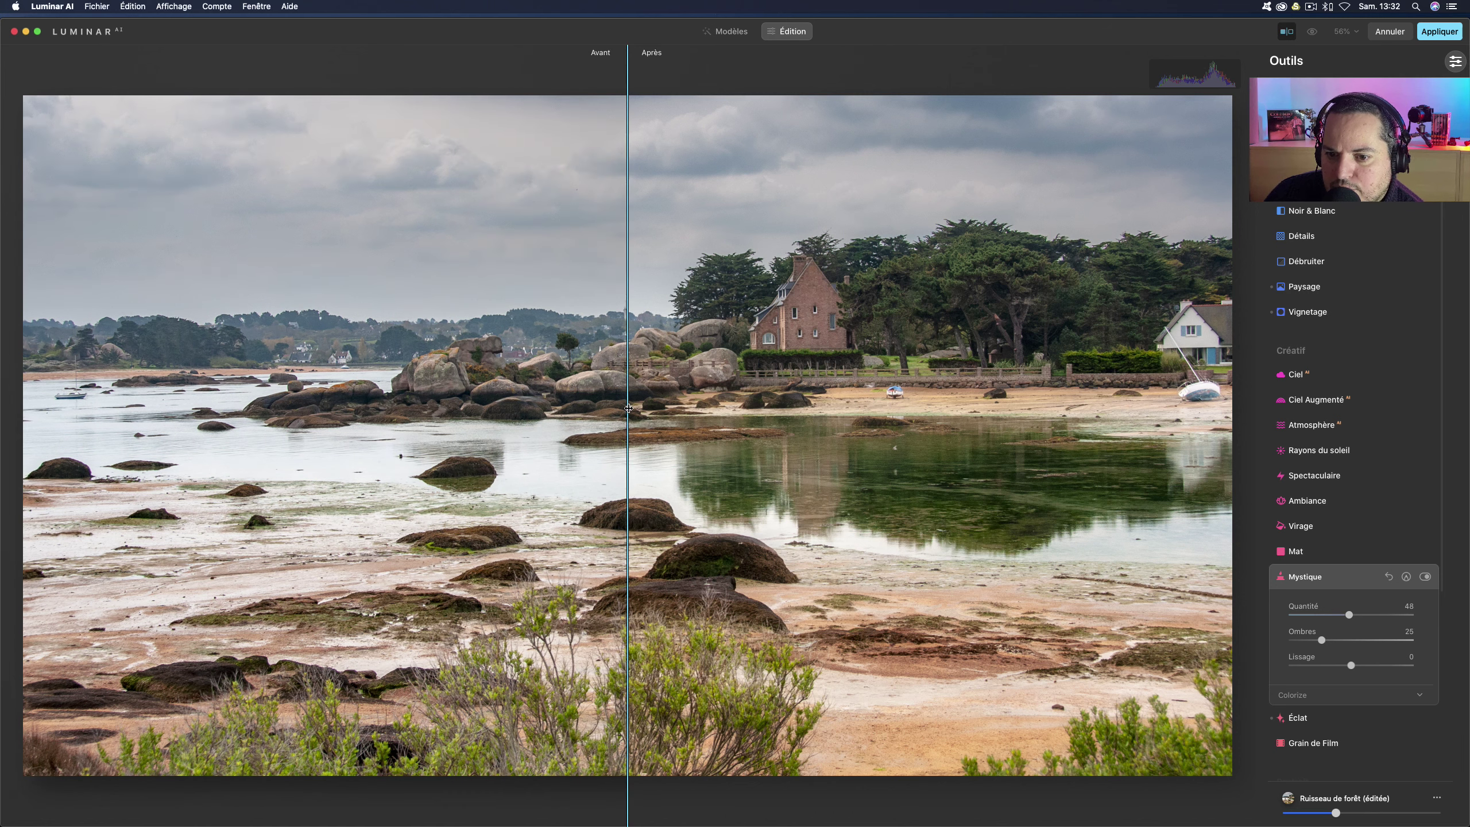
pyautogui.moveTo(629, 408); pyautogui.dragTo(1, 449)
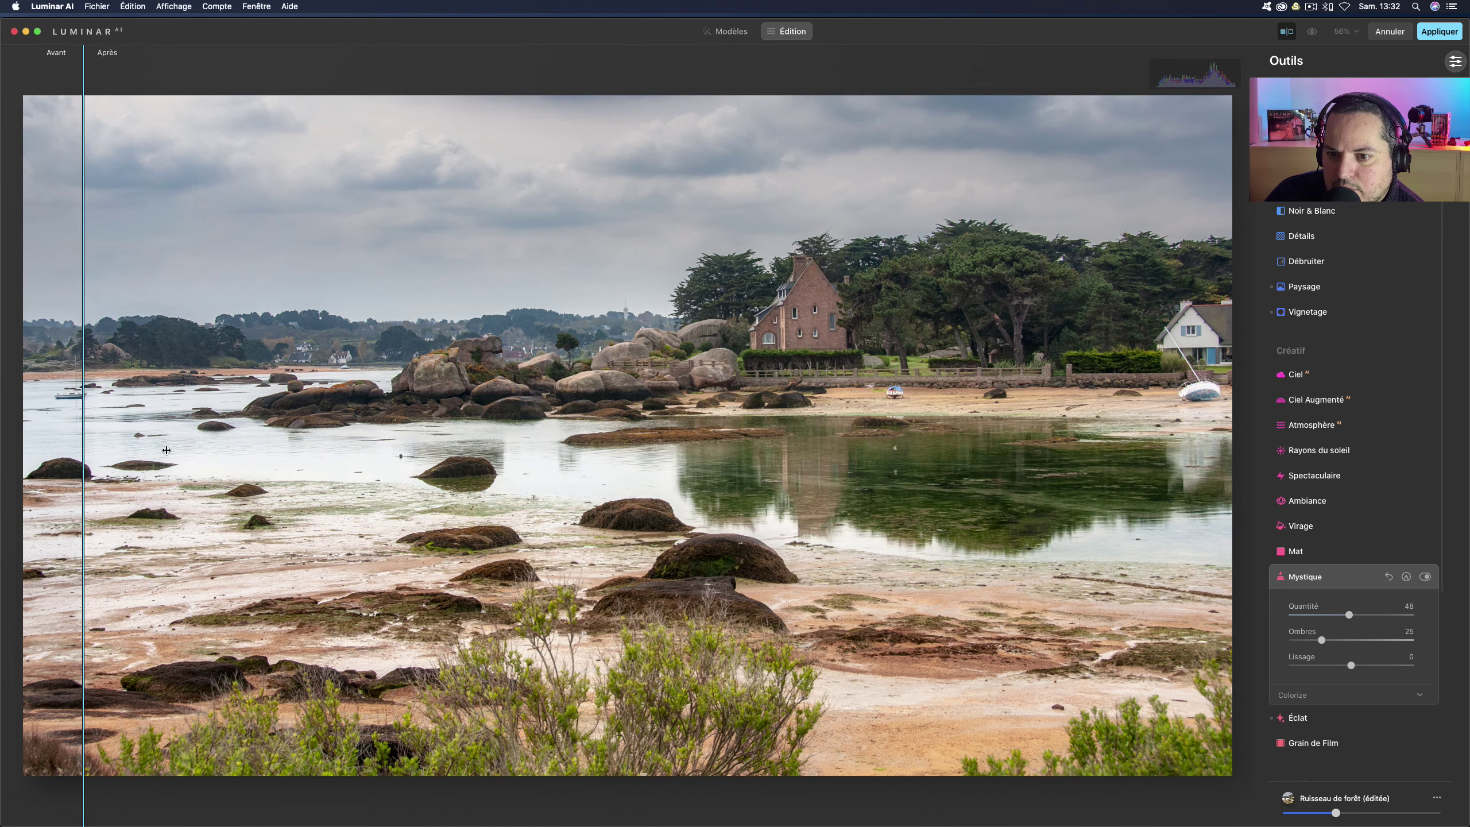
pyautogui.moveTo(166, 450); pyautogui.dragTo(760, 386)
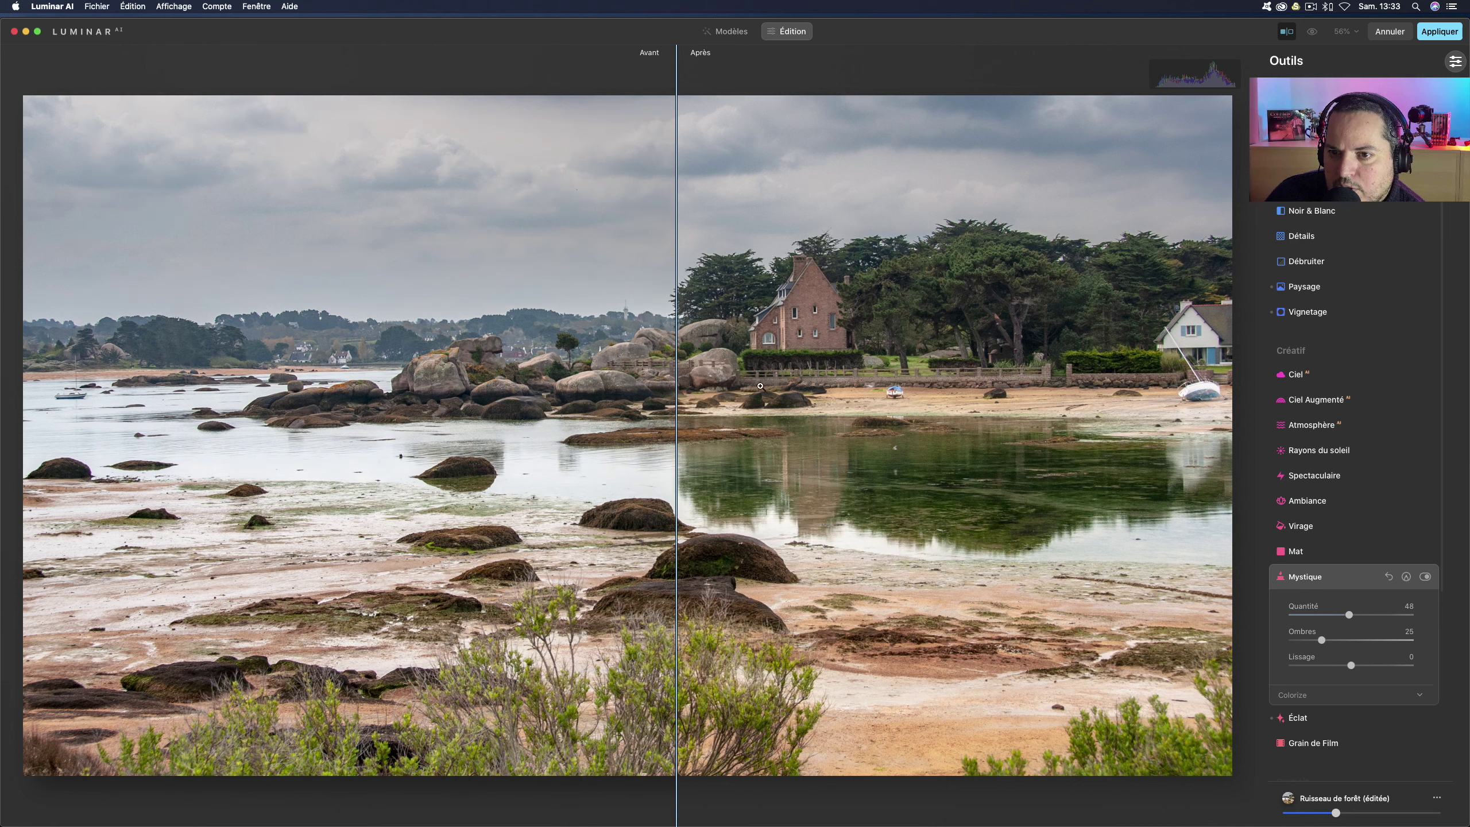
pyautogui.click(1440, 31)
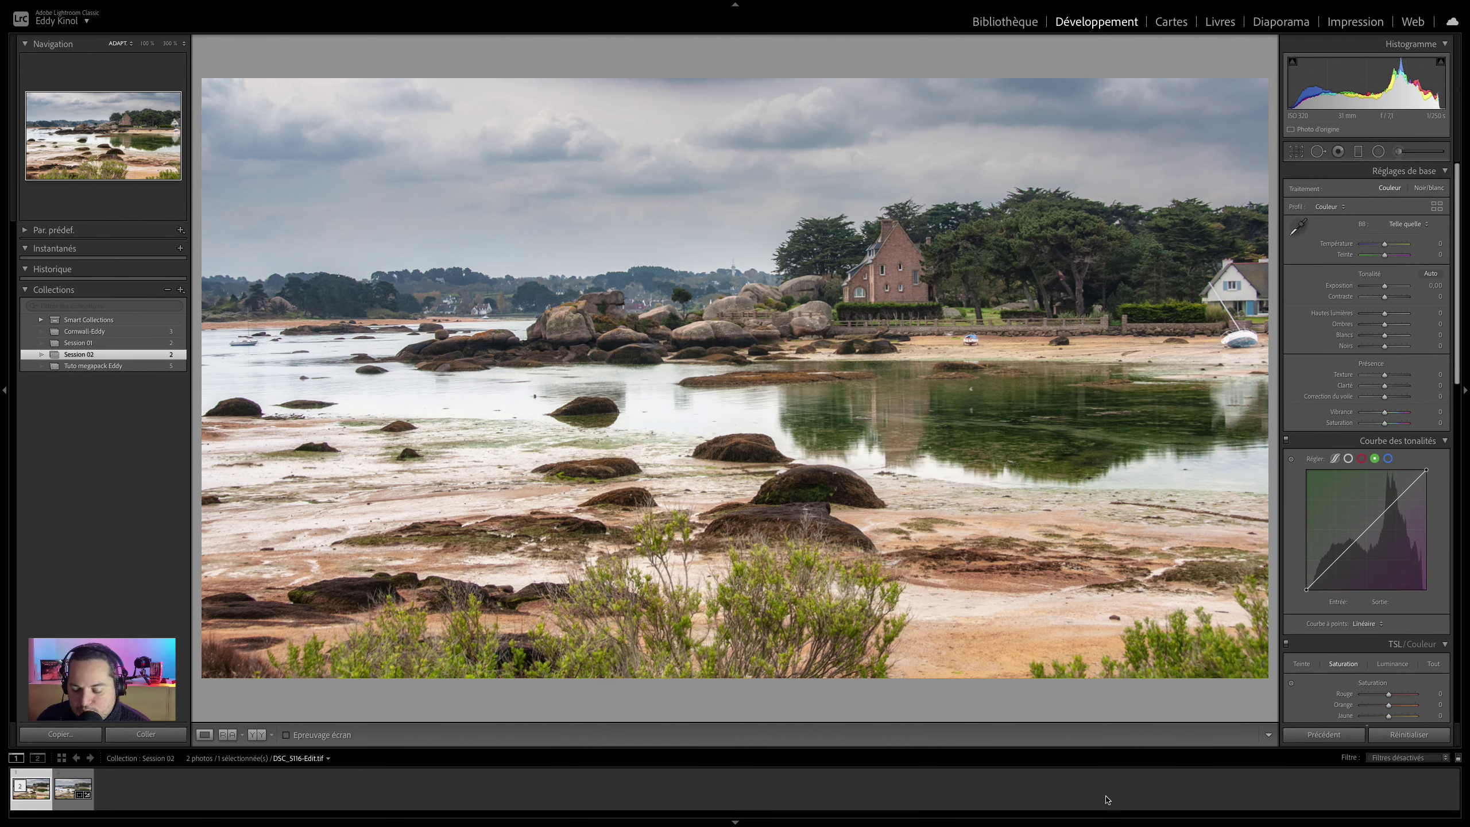
# - Compare the edited TIFF with the developed raw photo and its undeveloped state, and view the edited TIFF full screen
pyautogui.press('Right')
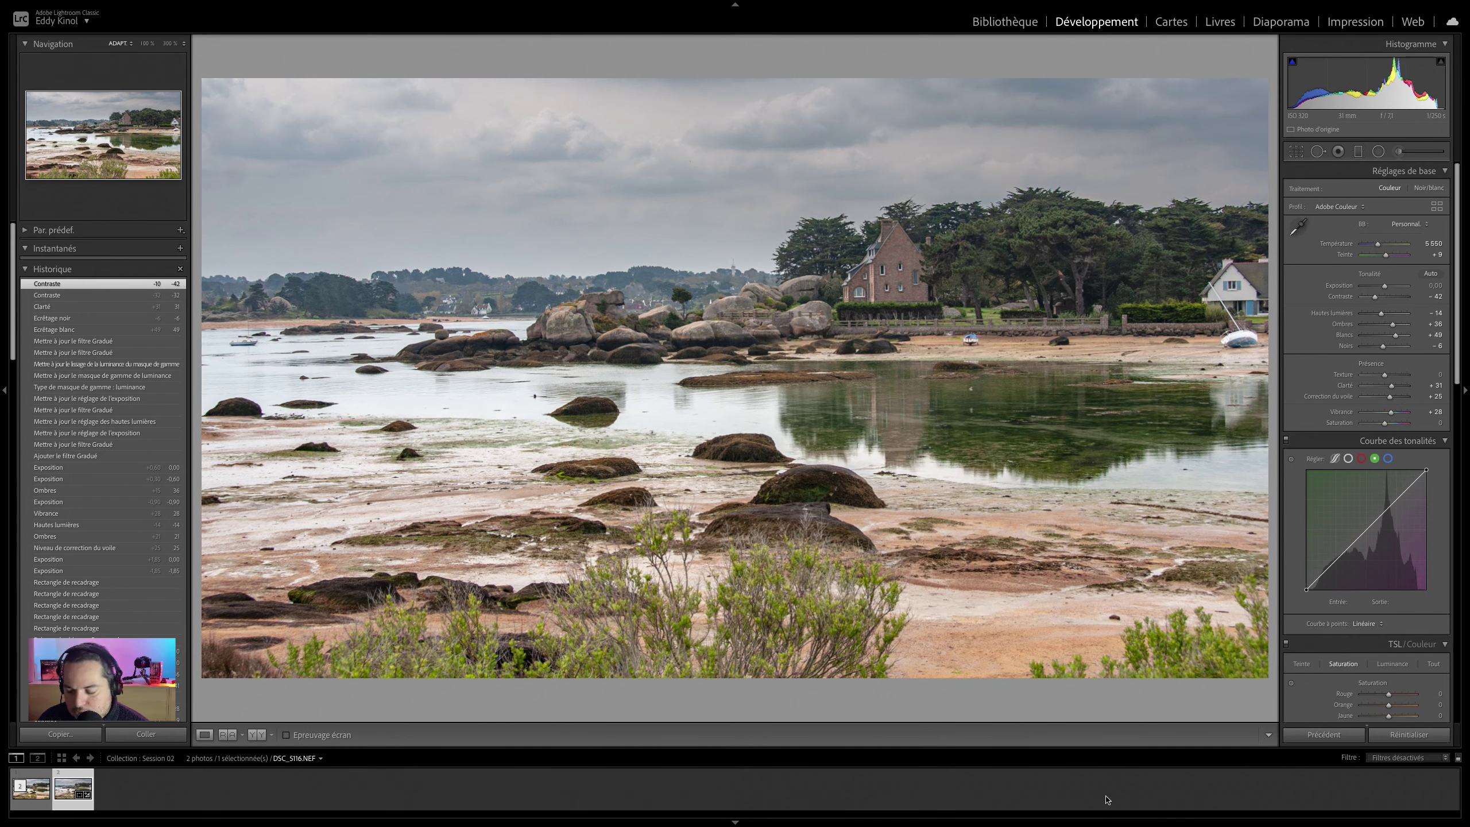
pyautogui.press('\\')
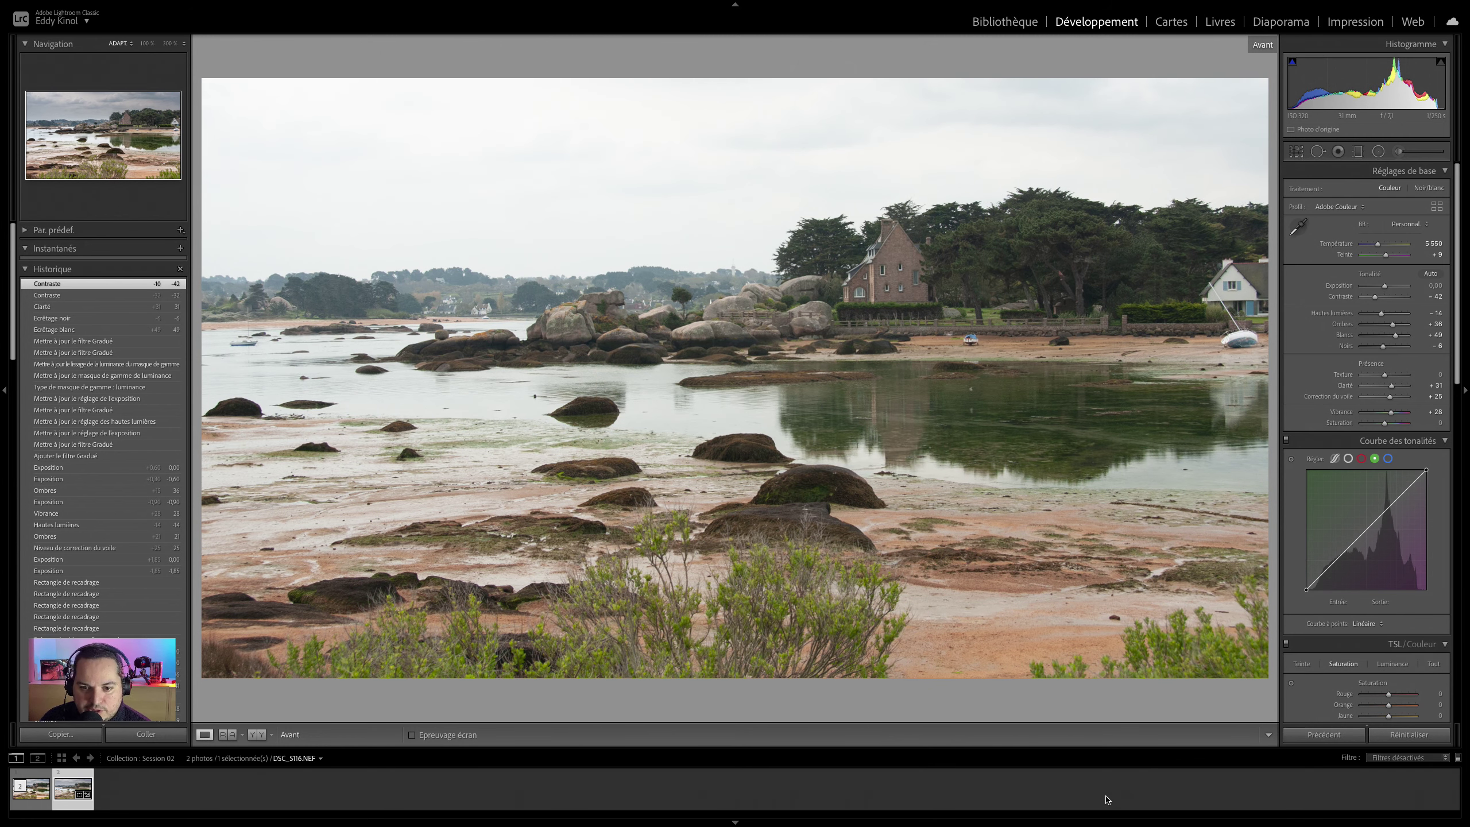
pyautogui.press('\\')
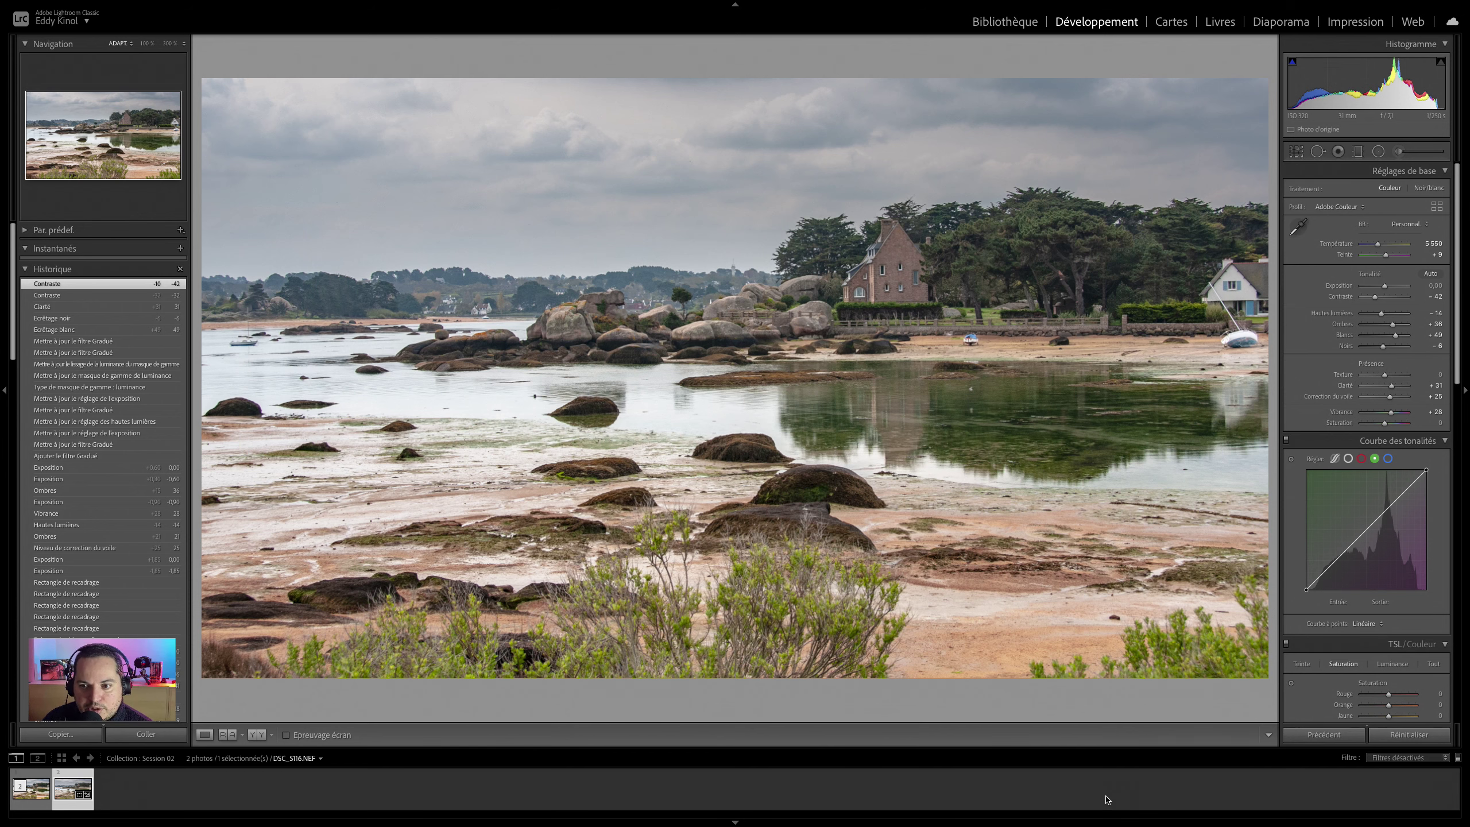
pyautogui.press('Left')
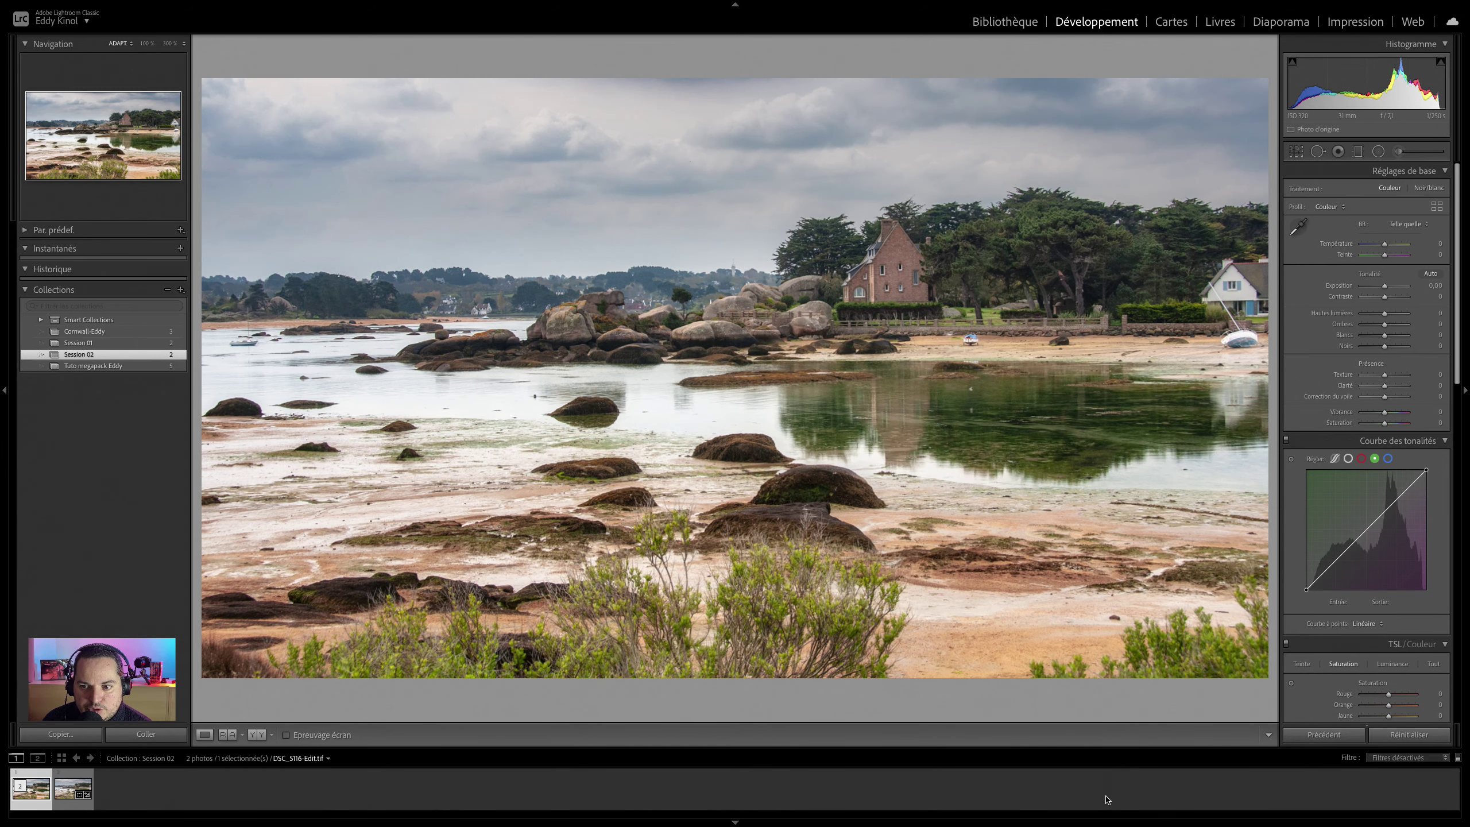
pyautogui.press('Right')
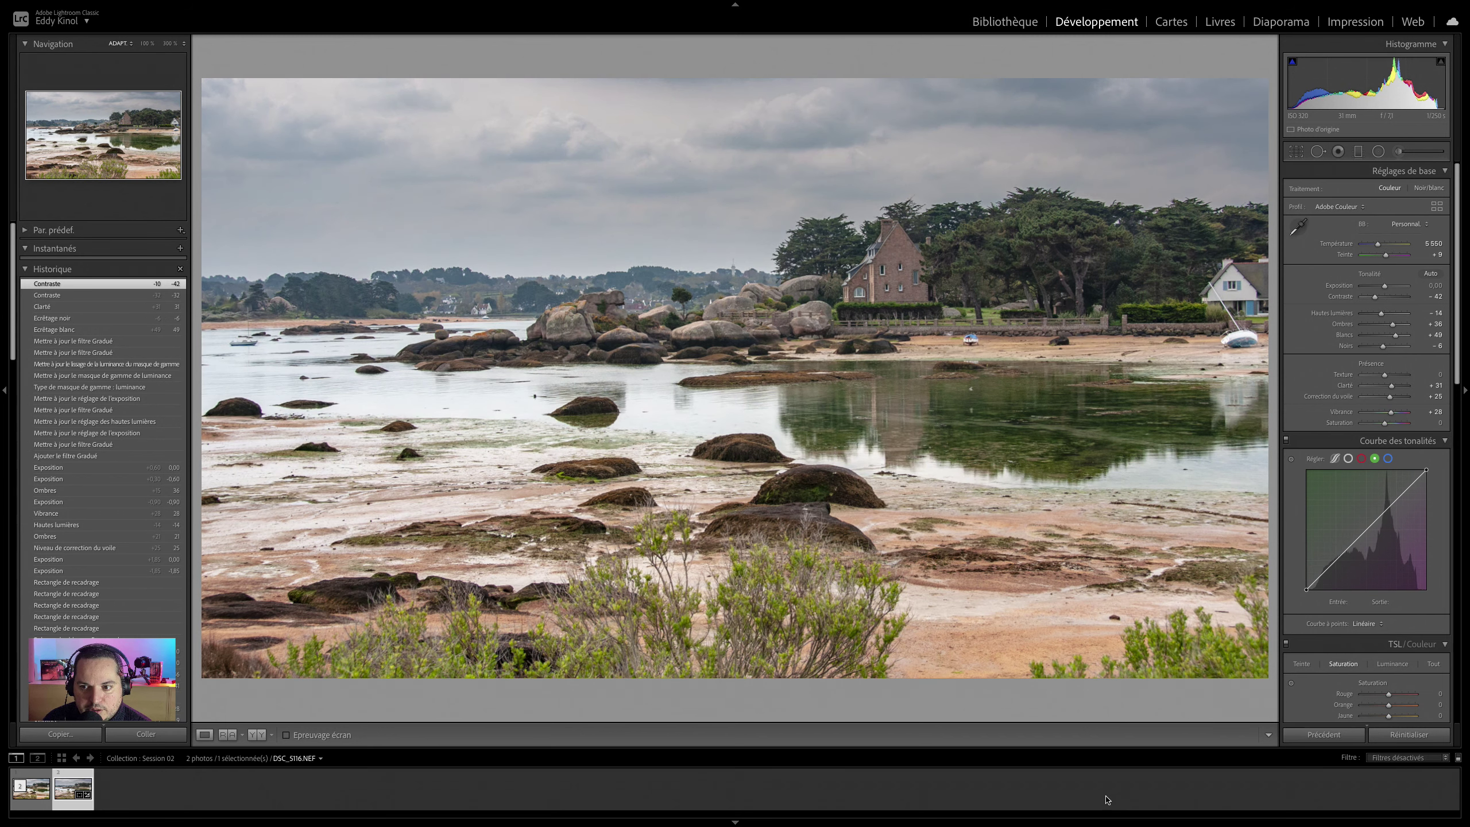
pyautogui.press('Left')
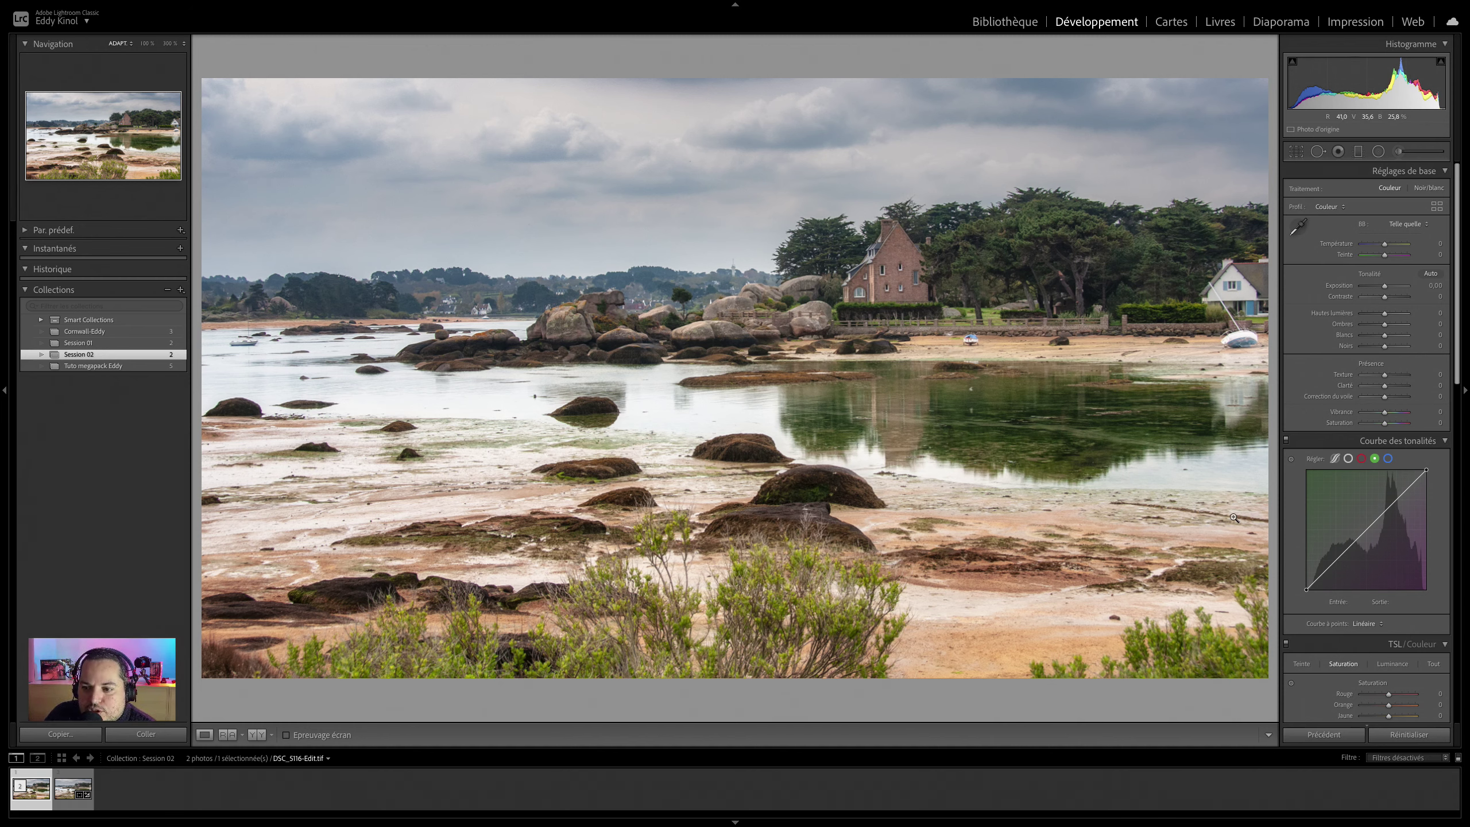
pyautogui.press('f')
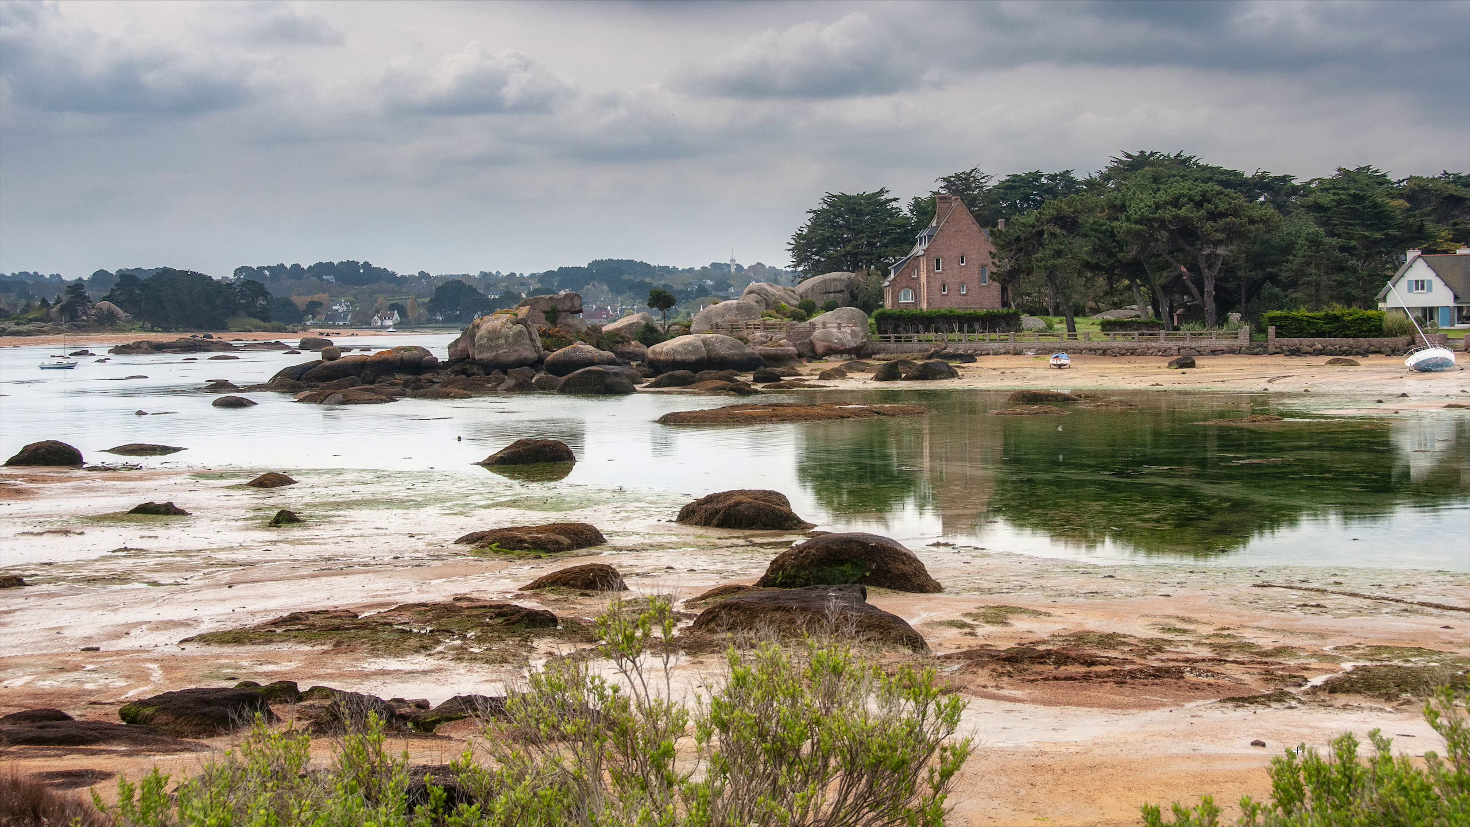